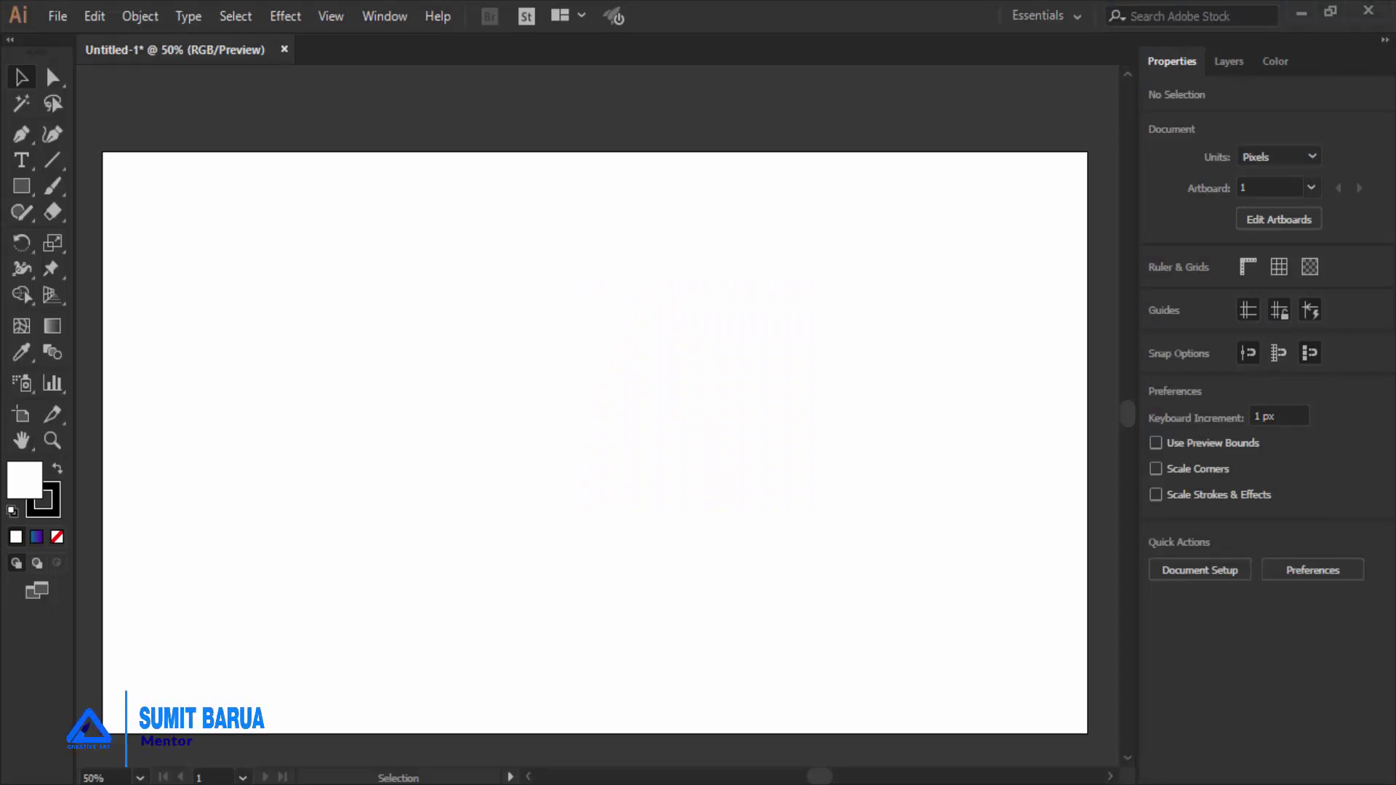
# Zoom the view from 50% to 66.67% so the blank artboard fills the window.
pyautogui.hotkey('ctrl', '+')
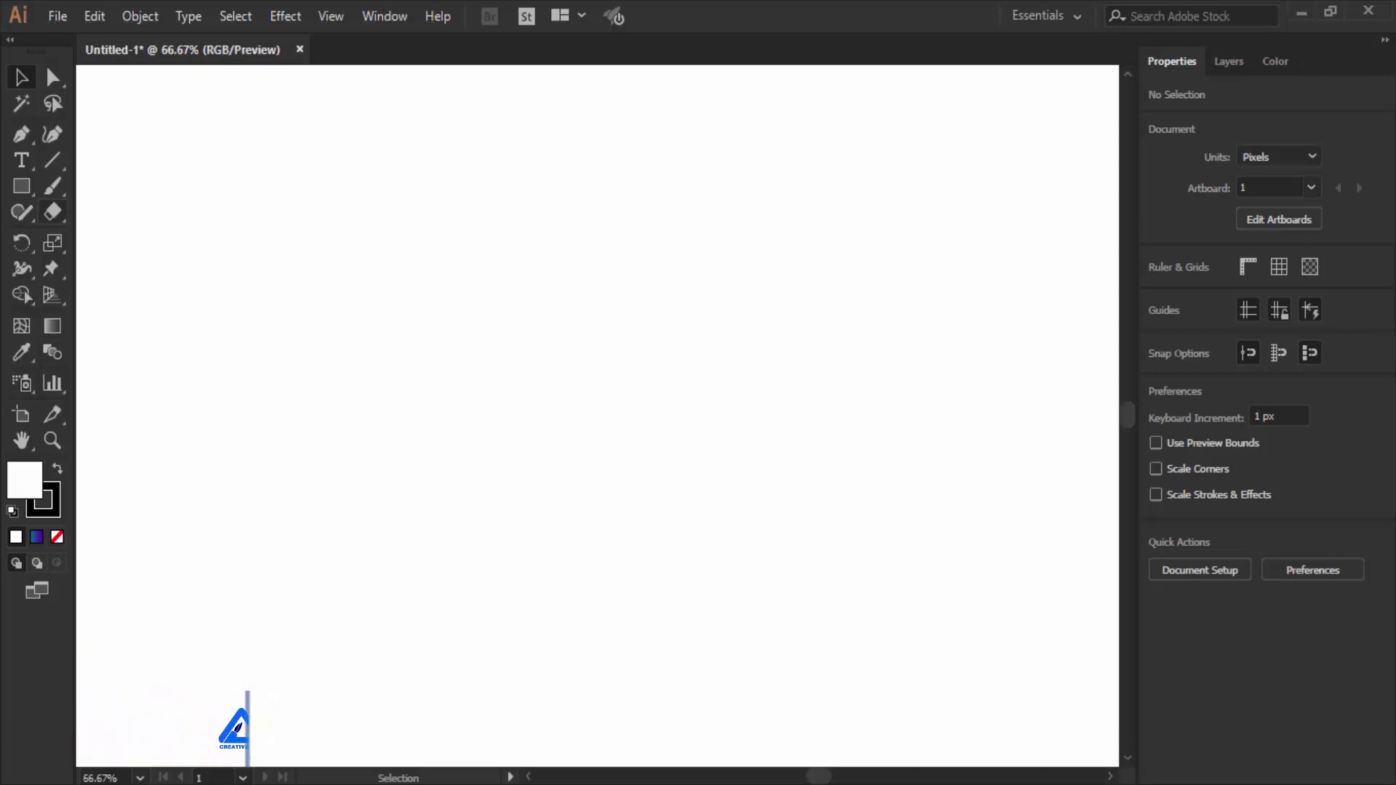
# Draw a square and rotate it 45° into a diamond with no stroke and dark red fill.
pyautogui.press('m')
pyautogui.moveTo(419, 271); pyautogui.dragTo(564, 421)
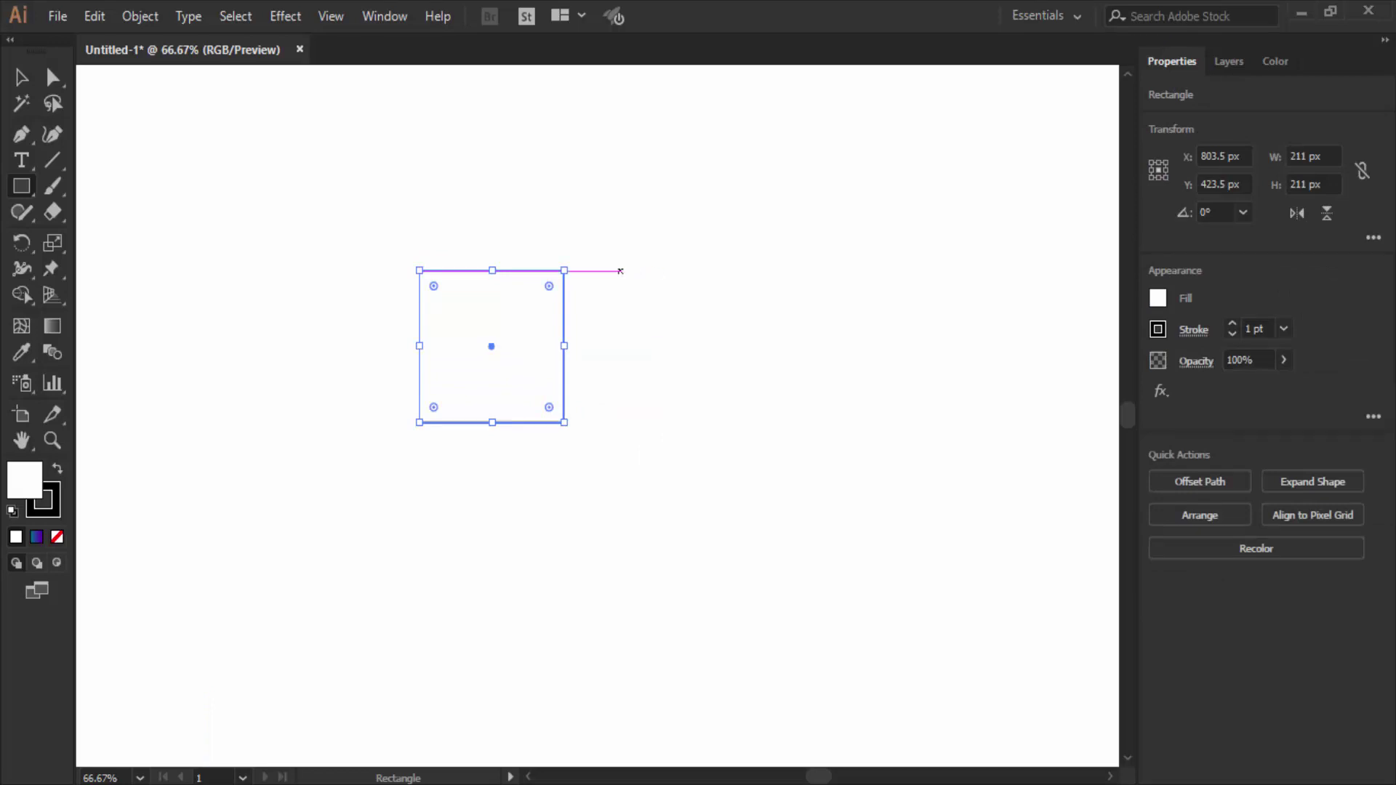
pyautogui.moveTo(574, 270); pyautogui.dragTo(607, 363)
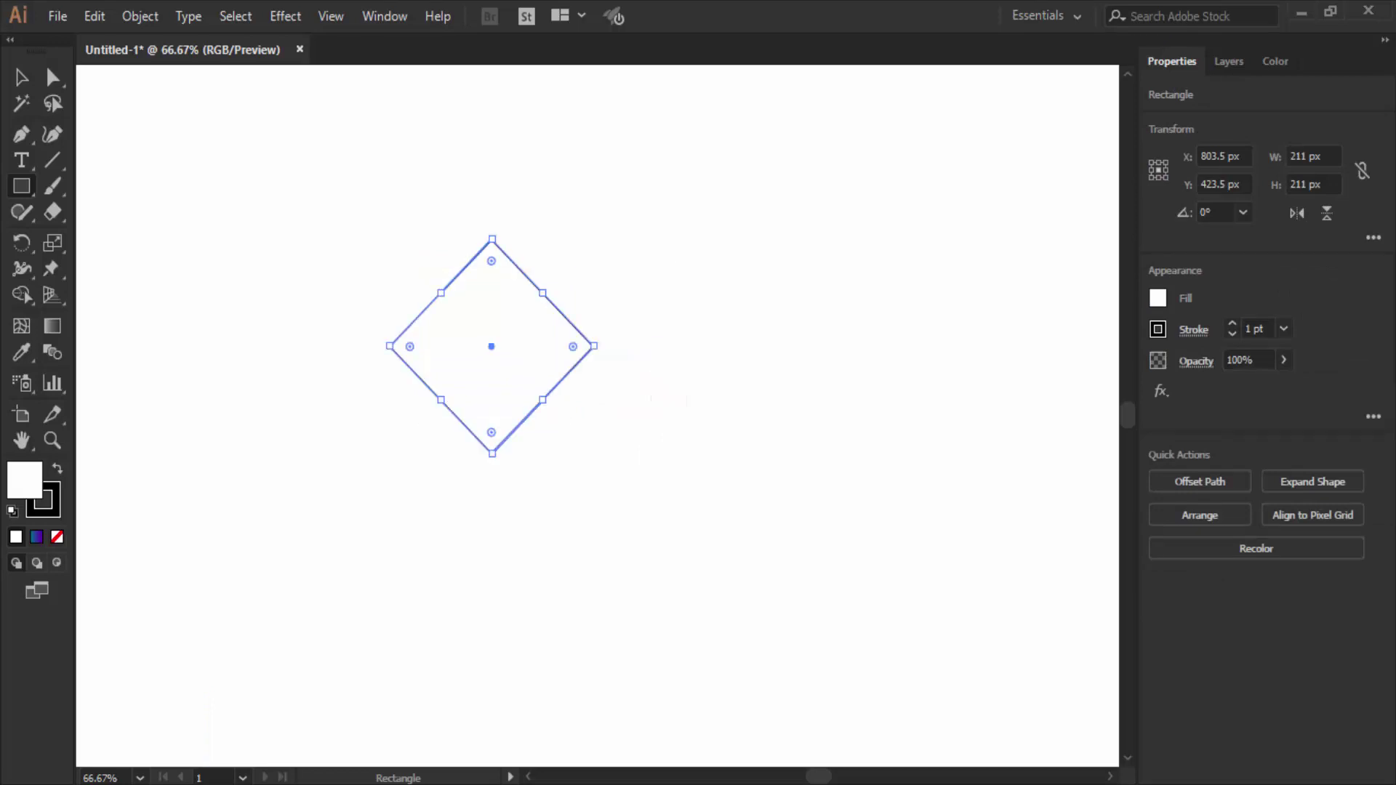
pyautogui.press('F6')
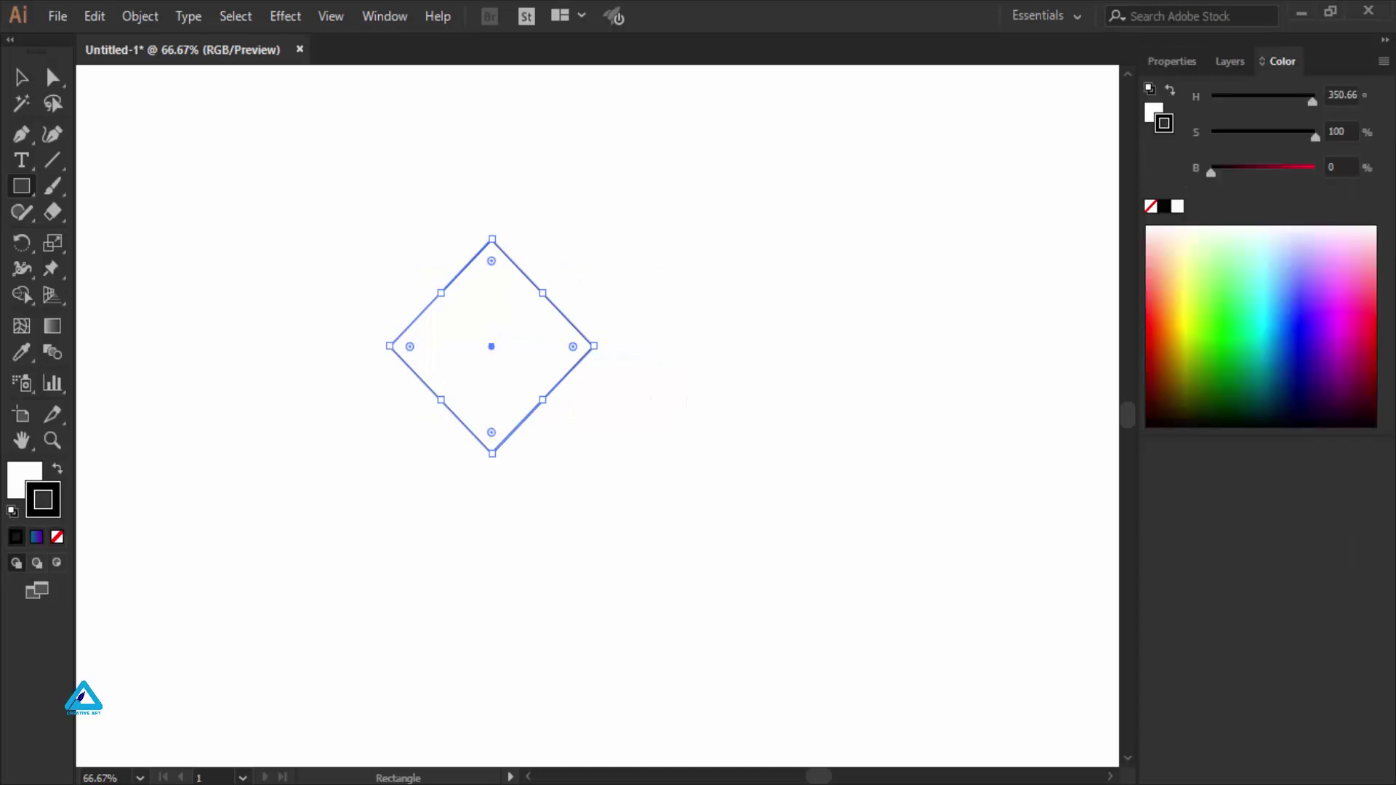
pyautogui.press('x')
pyautogui.press('/')
pyautogui.press('x')
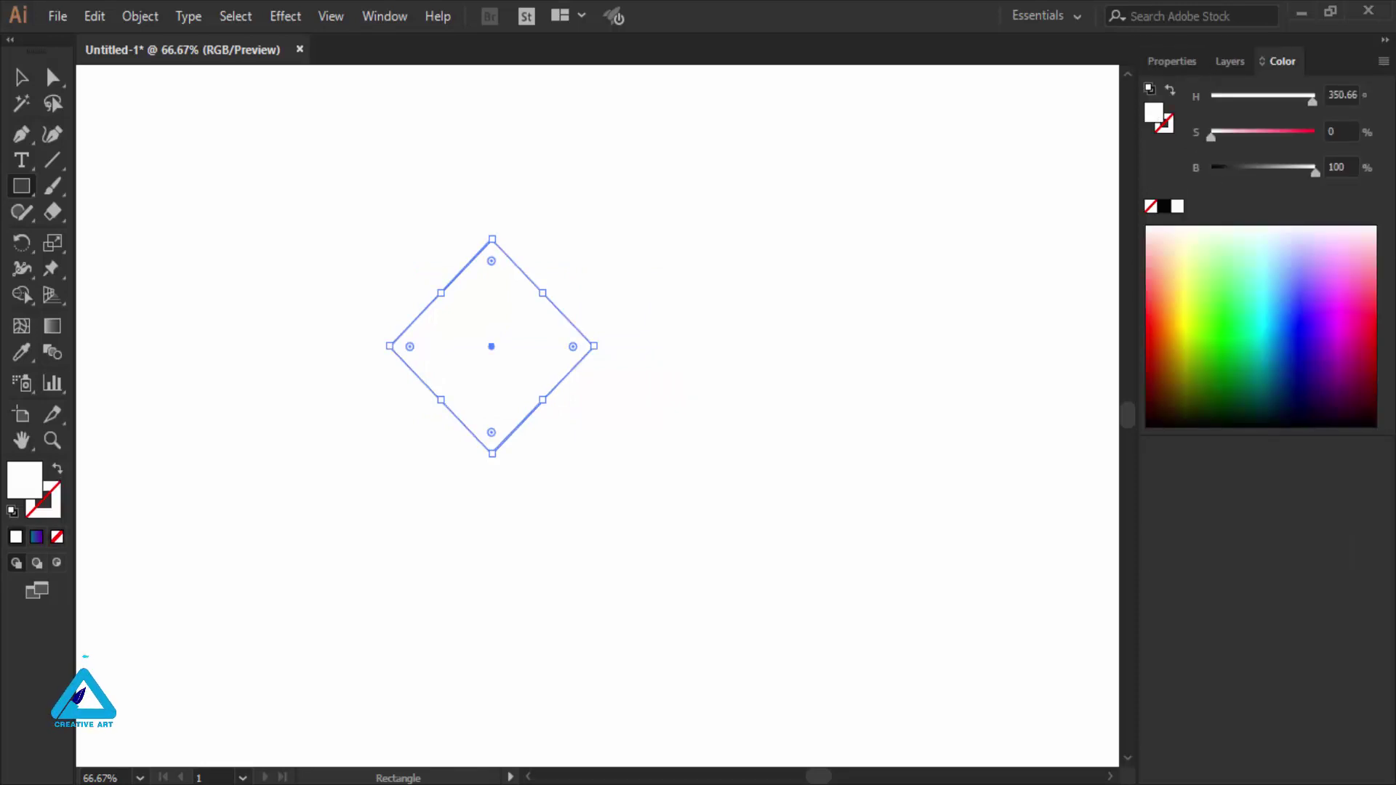
pyautogui.click(1370, 375)
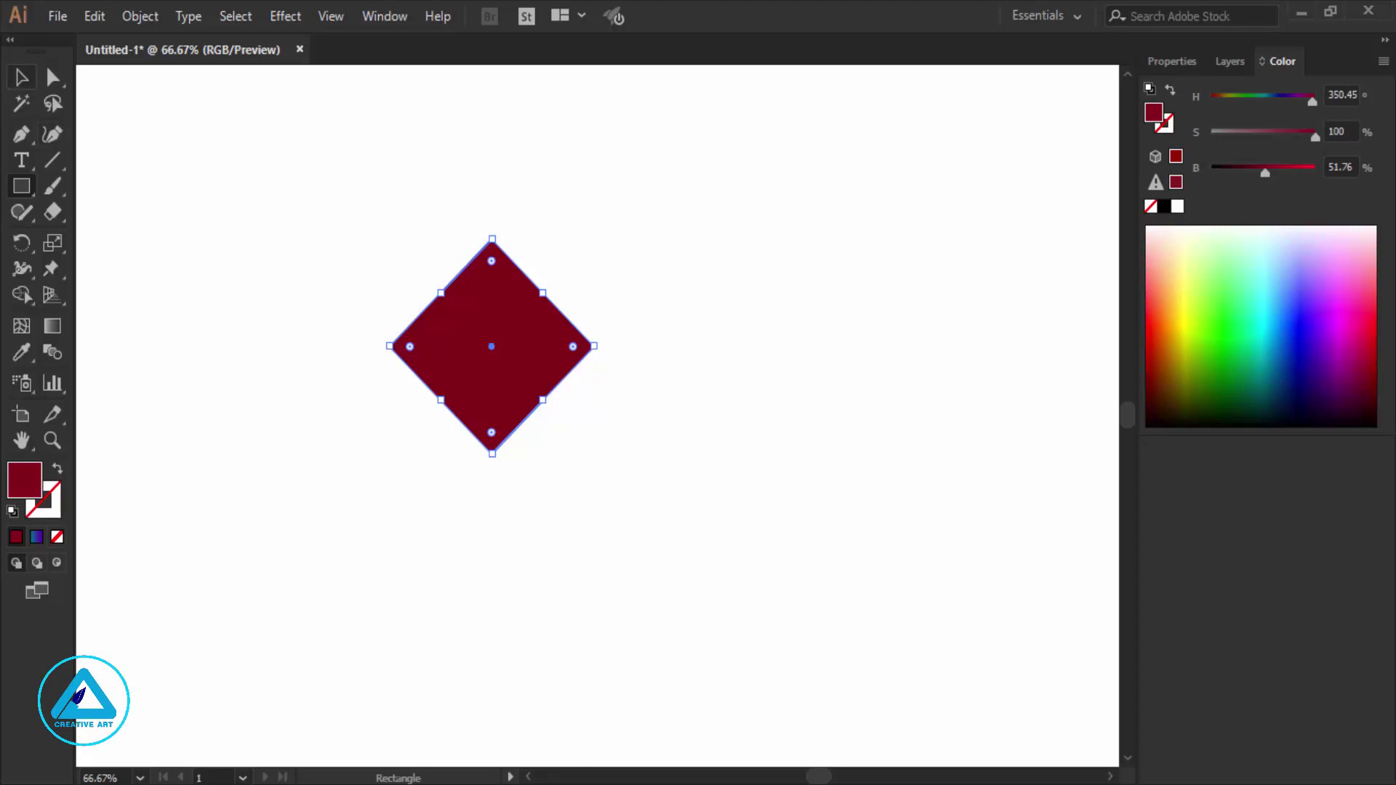
# Enlarge the diamond, move it left, and draw a 209 px green circle to its right.
pyautogui.press('v')
pyautogui.moveTo(594, 346); pyautogui.dragTo(689, 346)
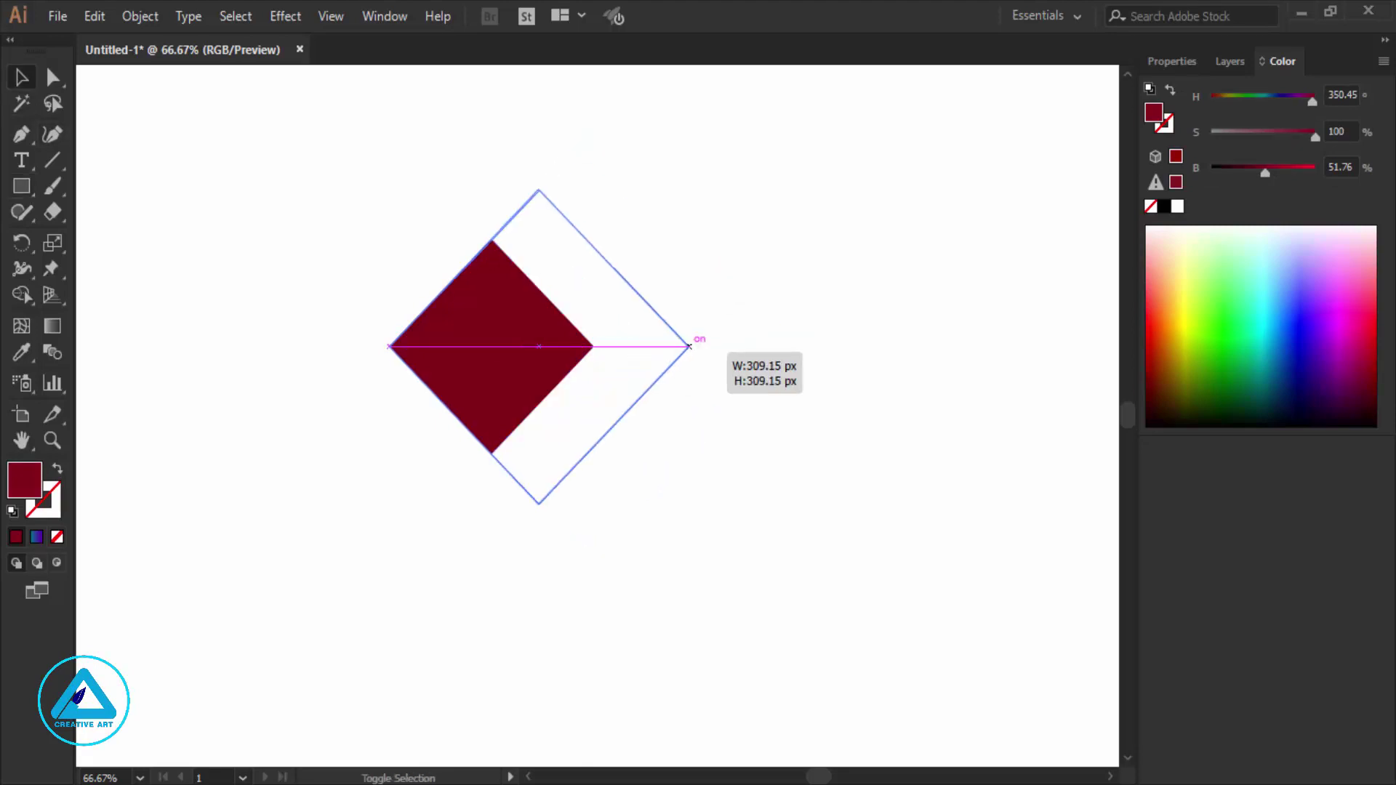
pyautogui.moveTo(592, 320); pyautogui.dragTo(498, 320)
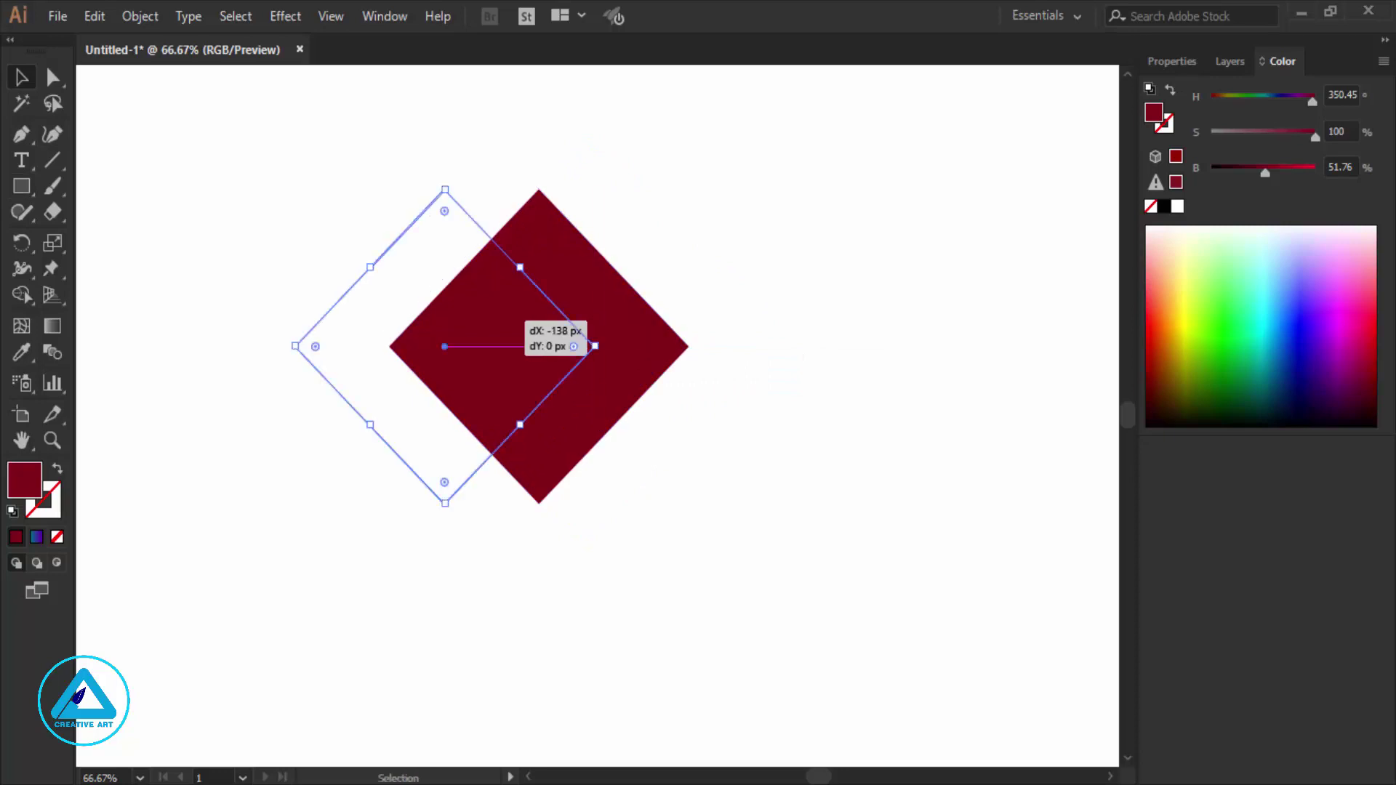
pyautogui.moveTo(21, 186); pyautogui.dragTo(109, 237)
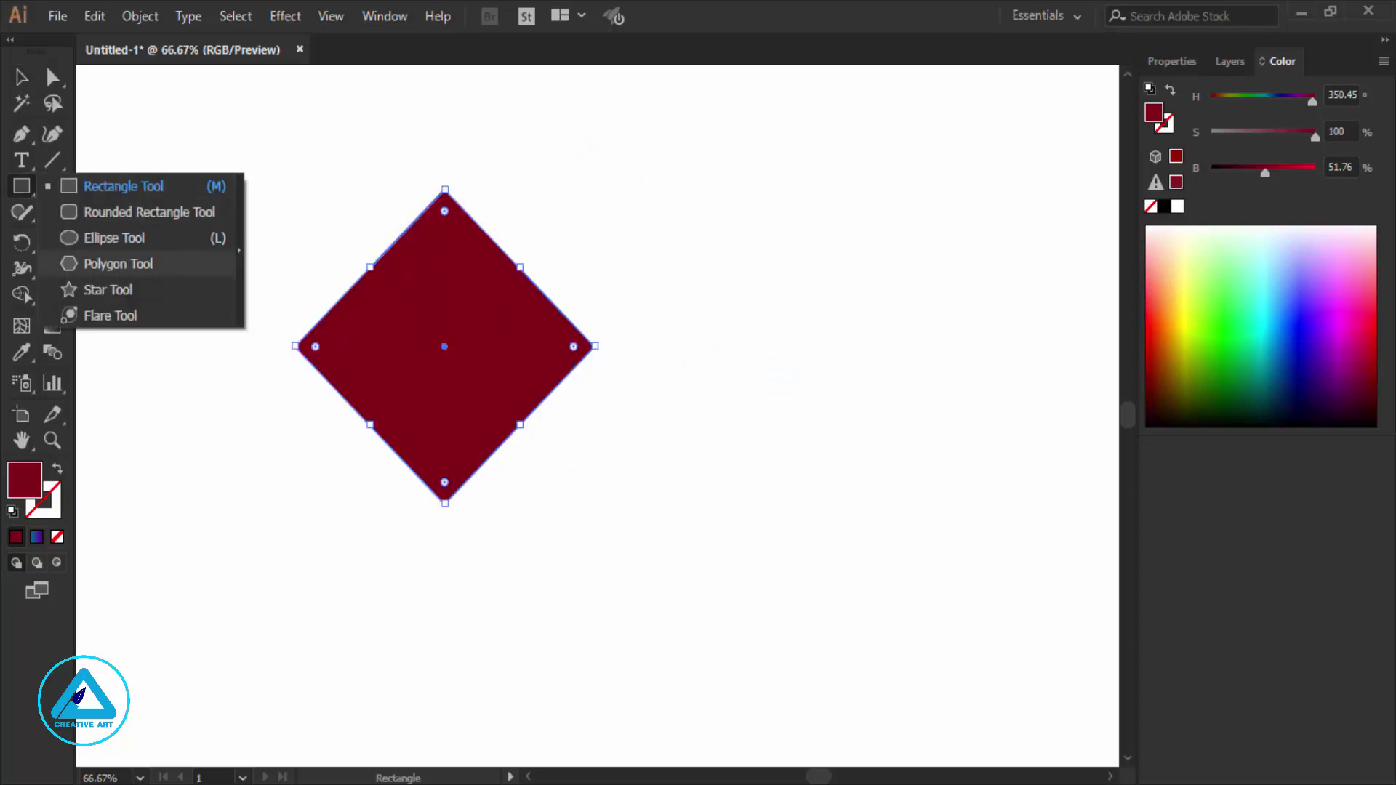
pyautogui.moveTo(709, 362); pyautogui.dragTo(853, 513)
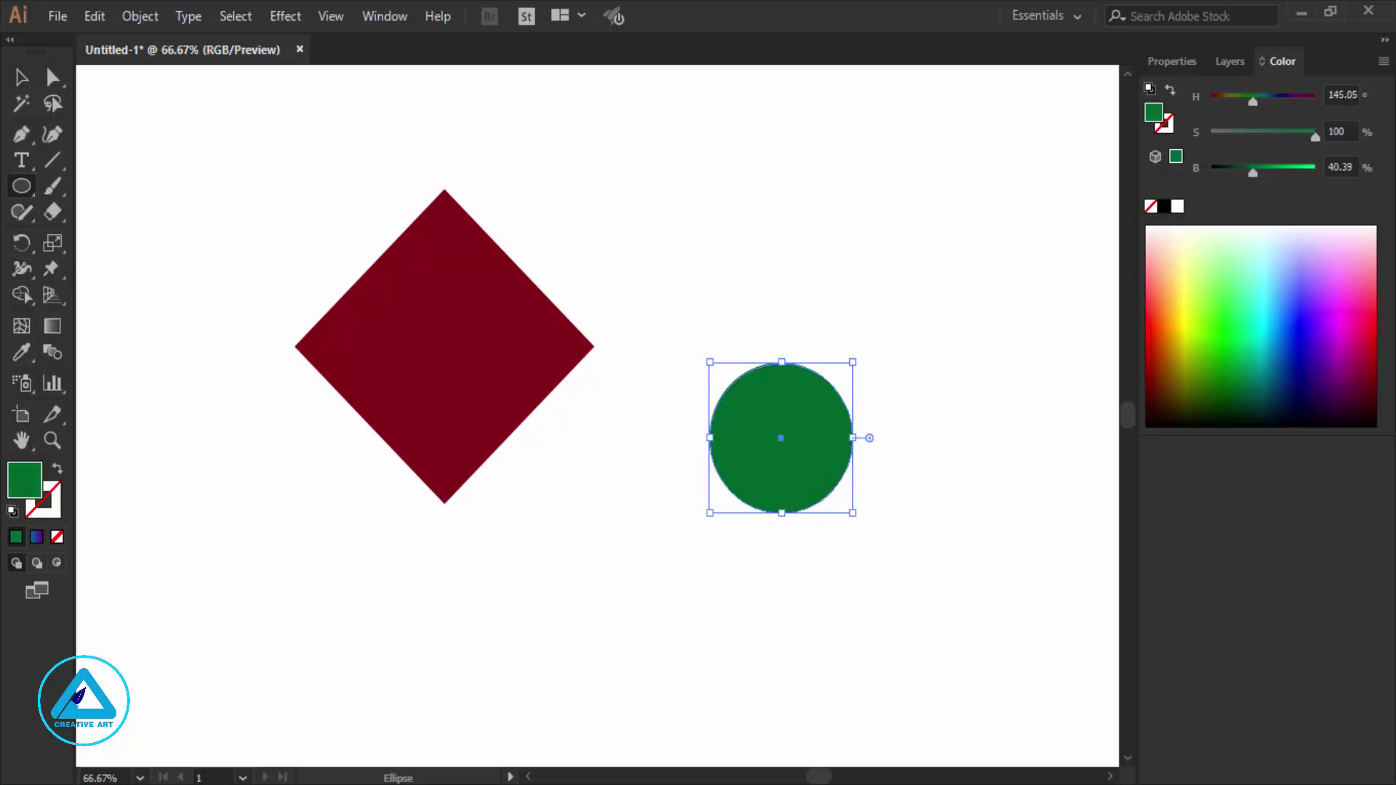
# Move the green circle over the diamond's right corner and open the Window menu for Pathfinder.
pyautogui.press('v')
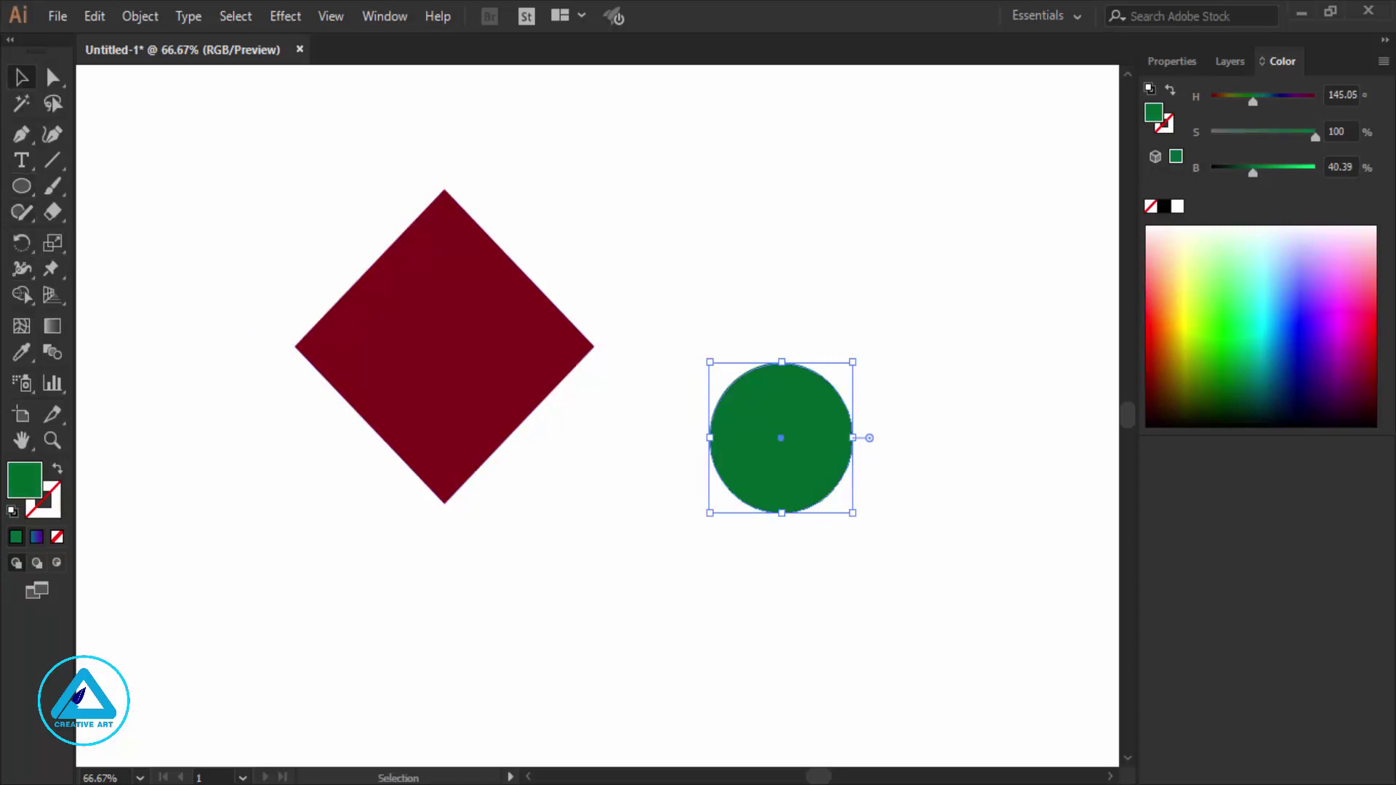
pyautogui.moveTo(804, 437)
pyautogui.mouseDown()
pyautogui.moveTo(775, 298)
pyautogui.moveTo(582, 347)
pyautogui.moveTo(617, 347)
pyautogui.mouseUp()
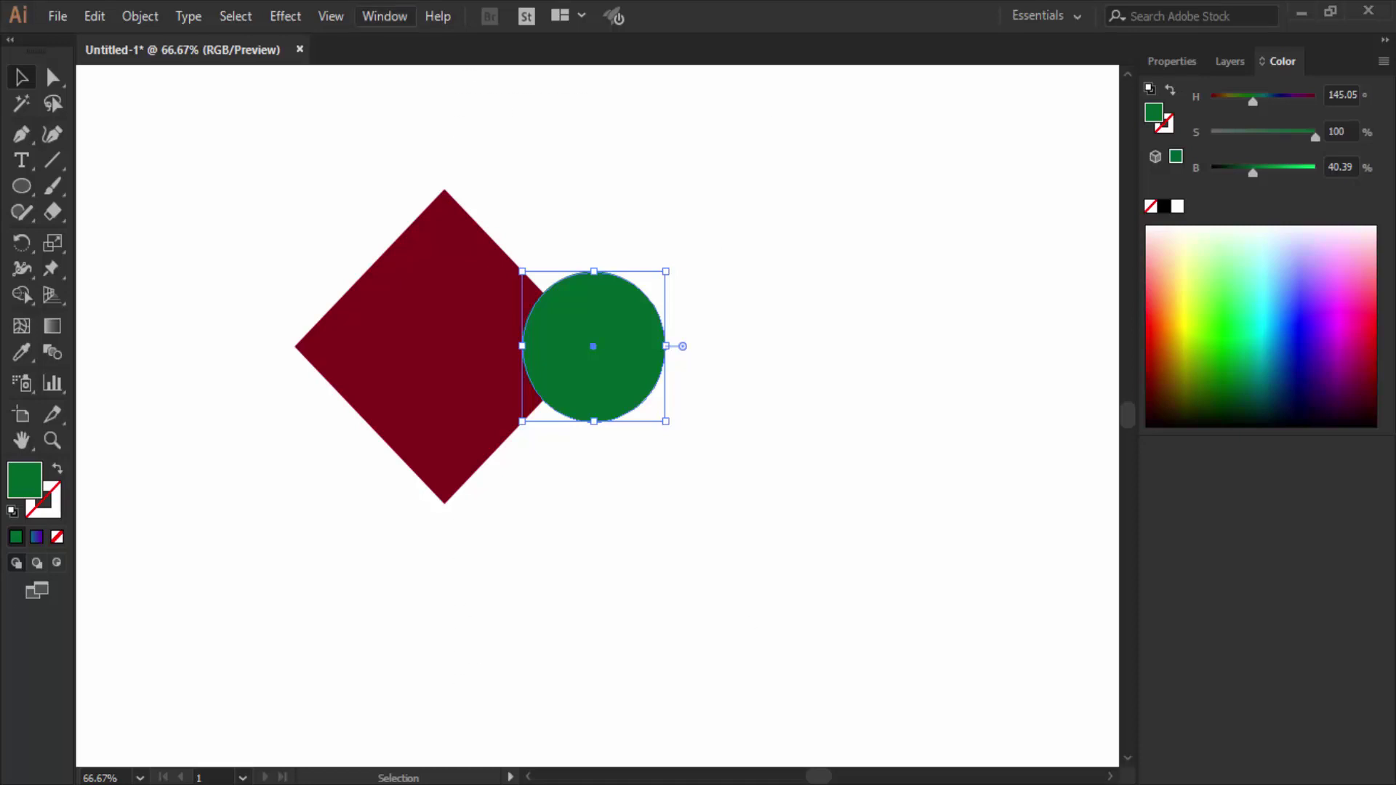
pyautogui.click(384, 16)
pyautogui.click(480, 775)
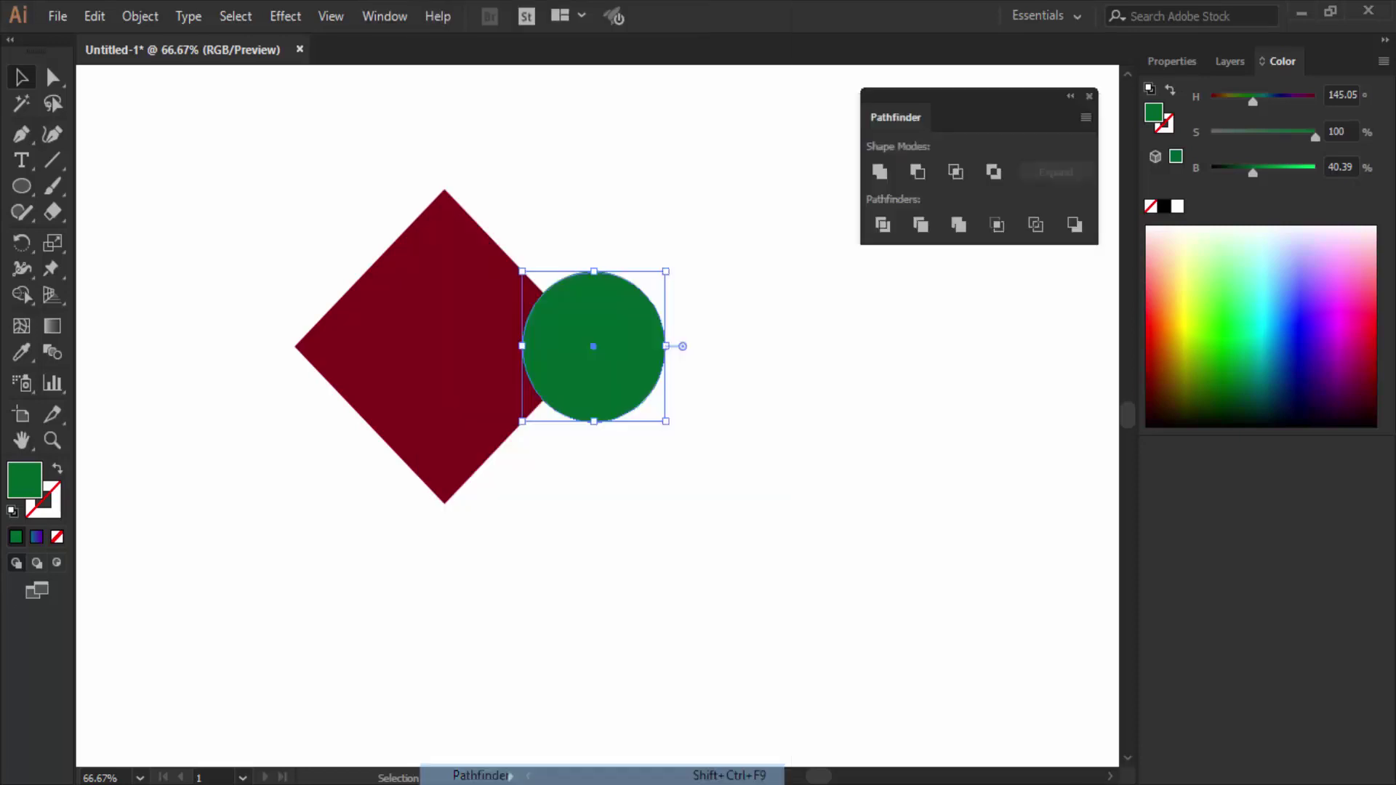
pyautogui.moveTo(974, 95)
pyautogui.mouseDown()
pyautogui.moveTo(837, 207)
pyautogui.moveTo(933, 180)
pyautogui.mouseUp()
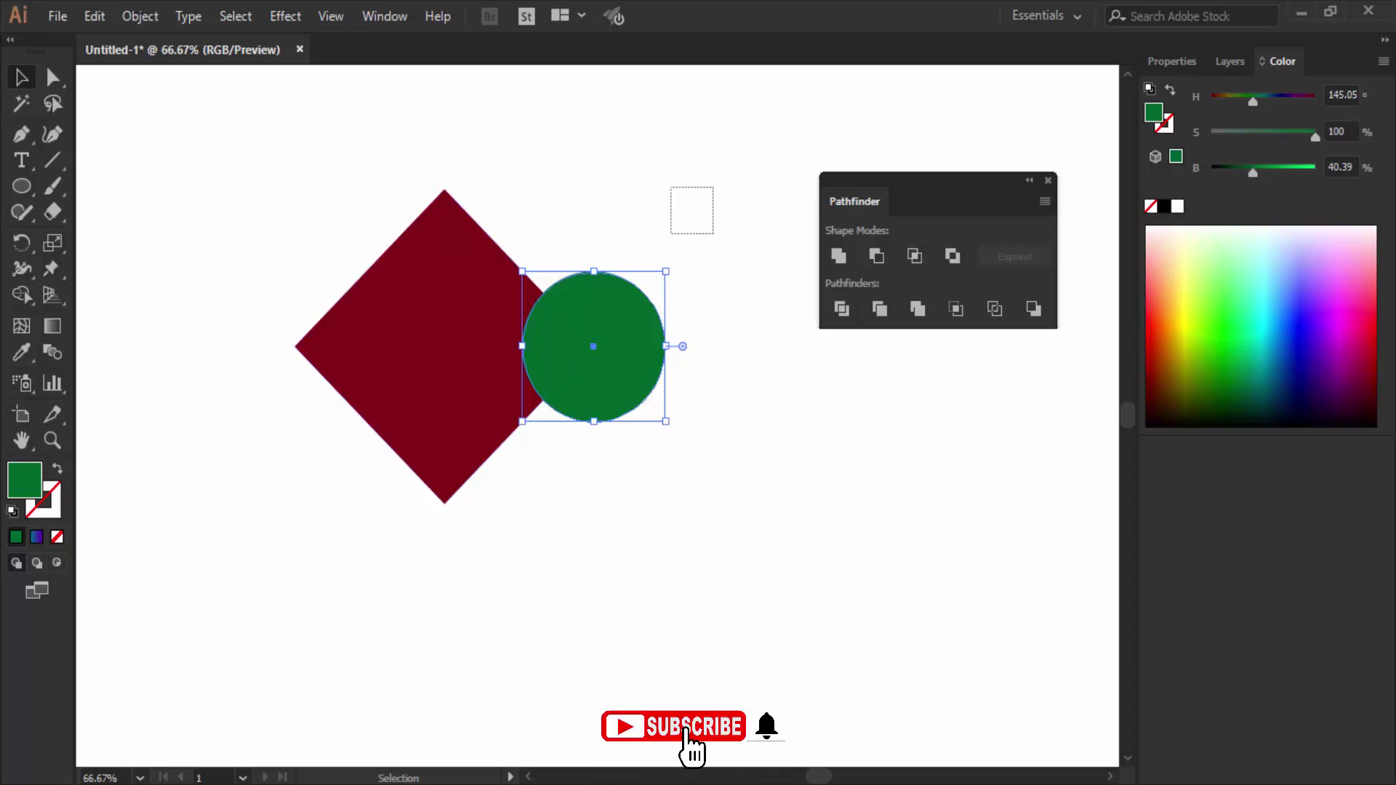
pyautogui.moveTo(716, 185); pyautogui.dragTo(325, 411)
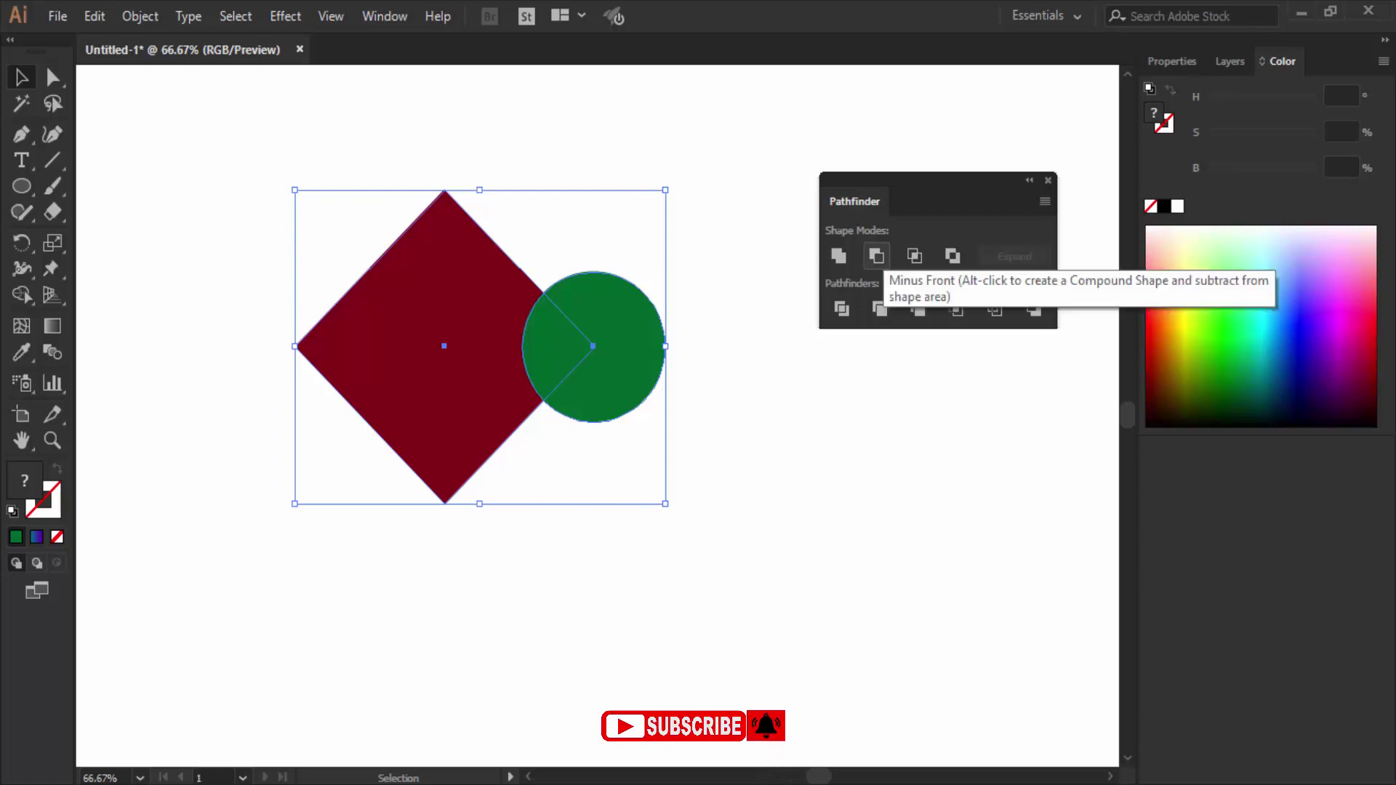
pyautogui.click(877, 256)
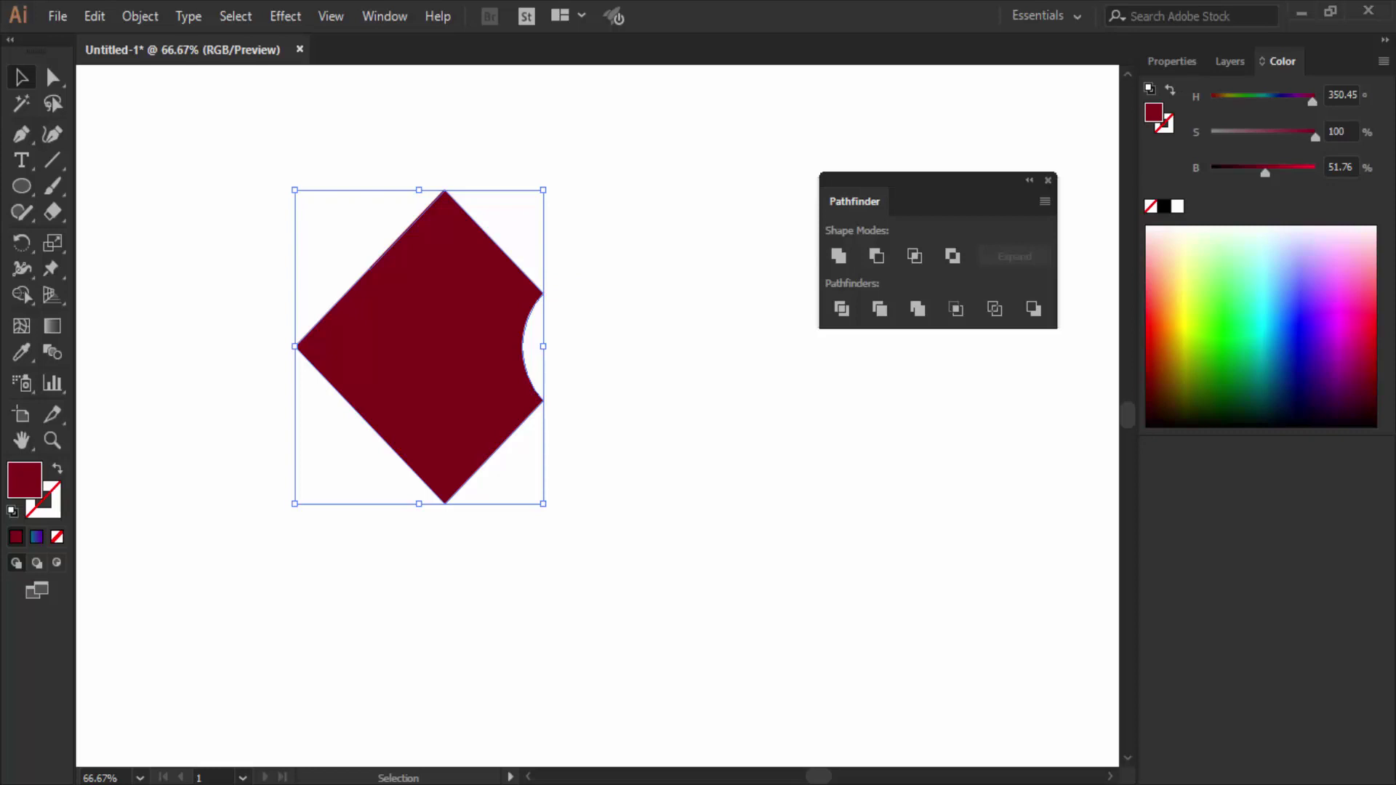
pyautogui.hotkey('ctrl', 'z')
pyautogui.hotkey('ctrl', 'z')
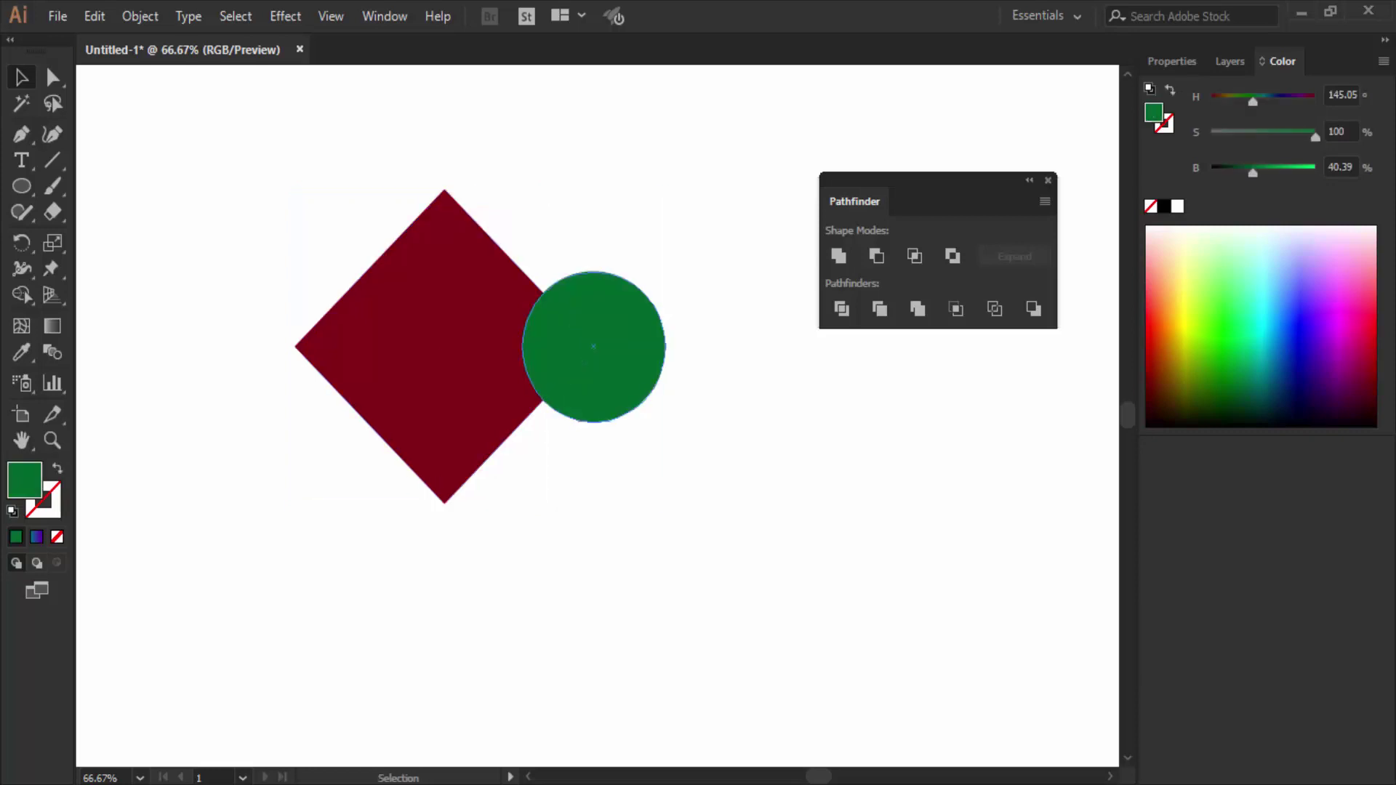
# Centre the circle in the diamond, test Pathfinder Minus Front, and shift the result left and back.
pyautogui.moveTo(664, 347); pyautogui.dragTo(517, 347)
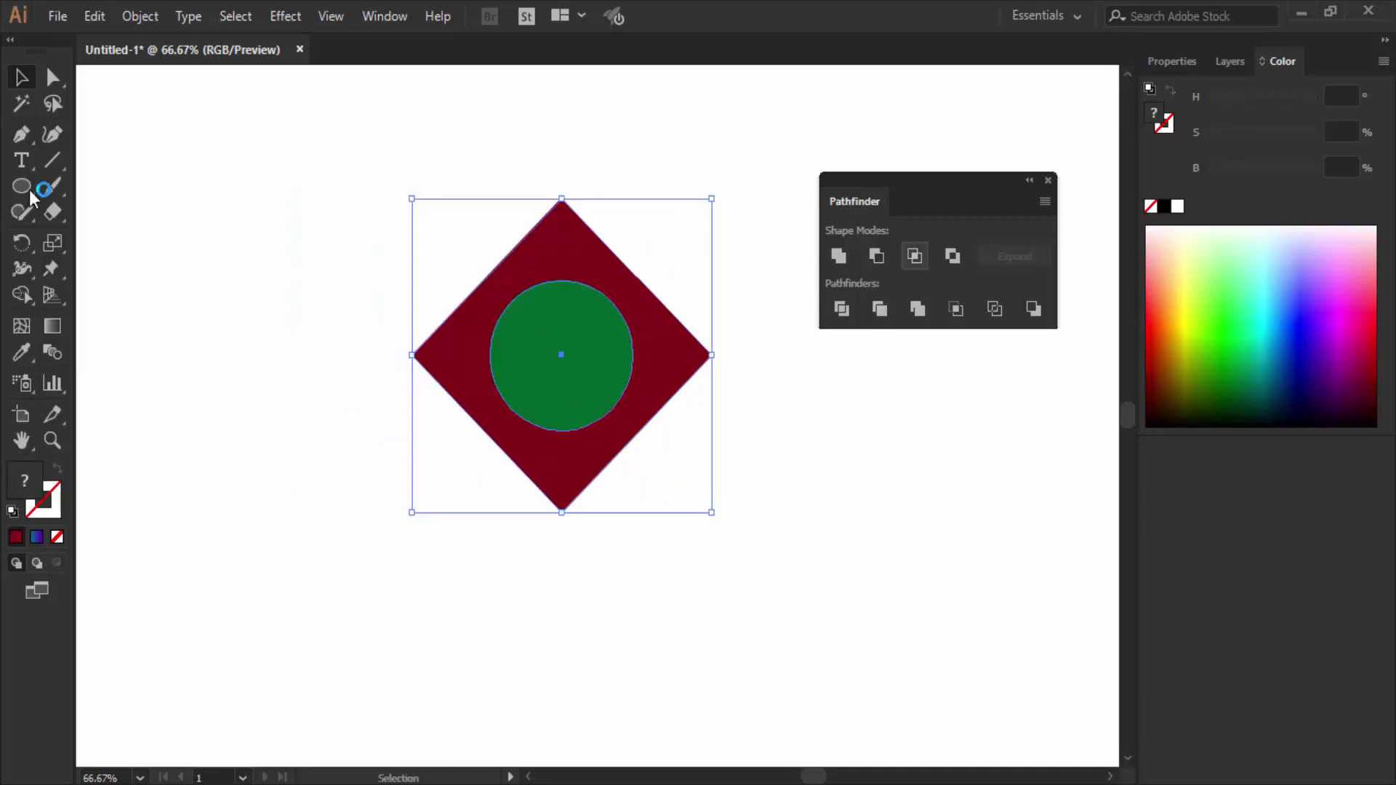
pyautogui.click(877, 256)
pyautogui.hotkey('ctrl', '-')
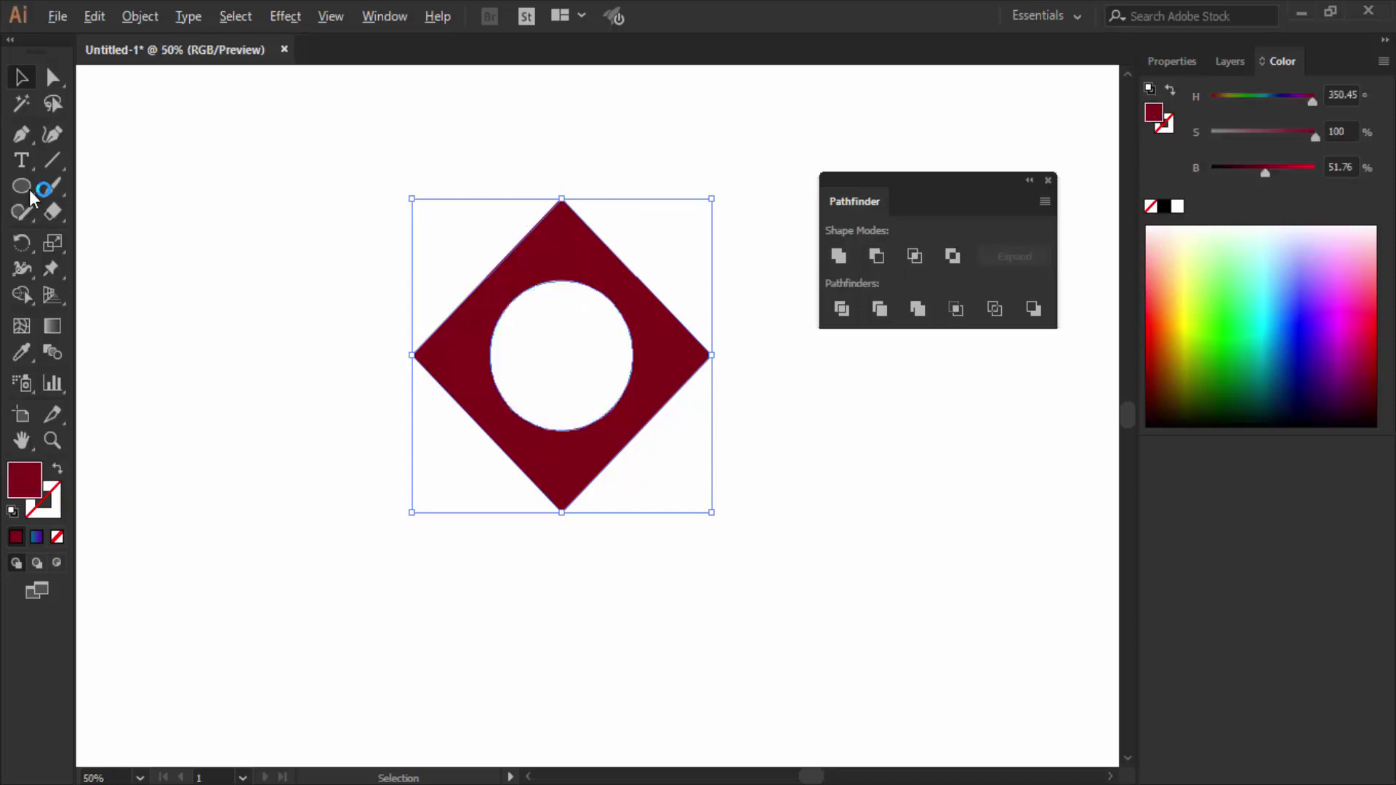
pyautogui.moveTo(719, 361); pyautogui.dragTo(342, 360)
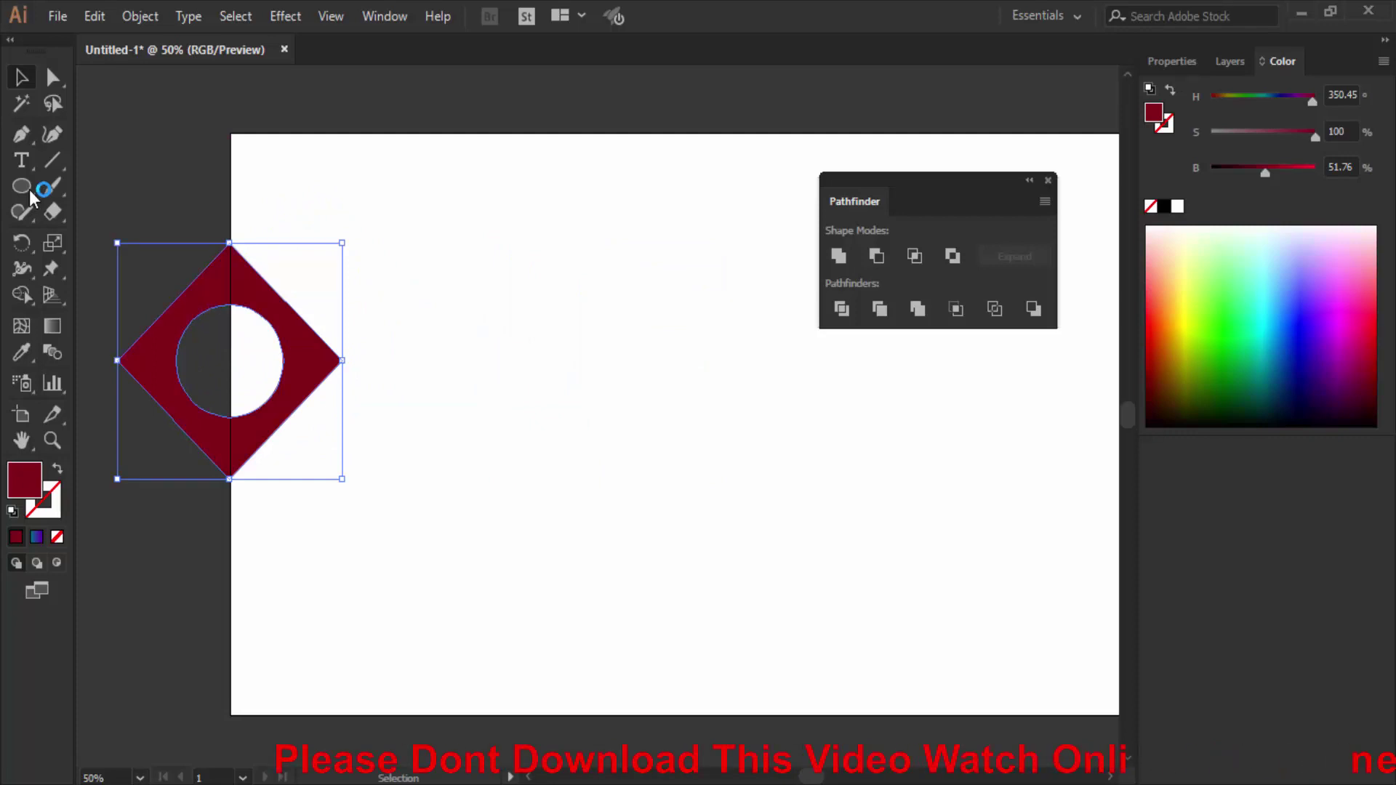
pyautogui.moveTo(342, 361); pyautogui.dragTo(635, 394)
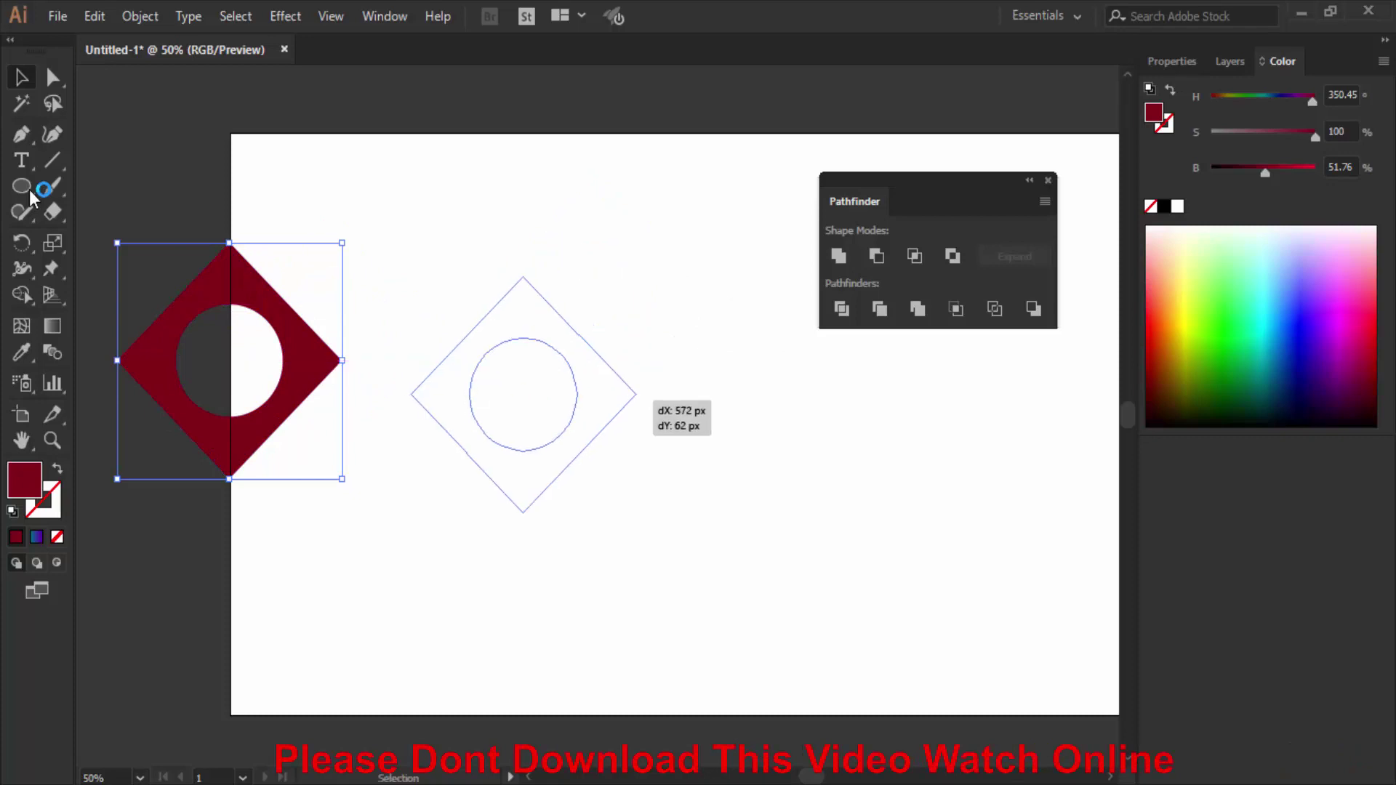
pyautogui.hotkey('ctrl', '+')
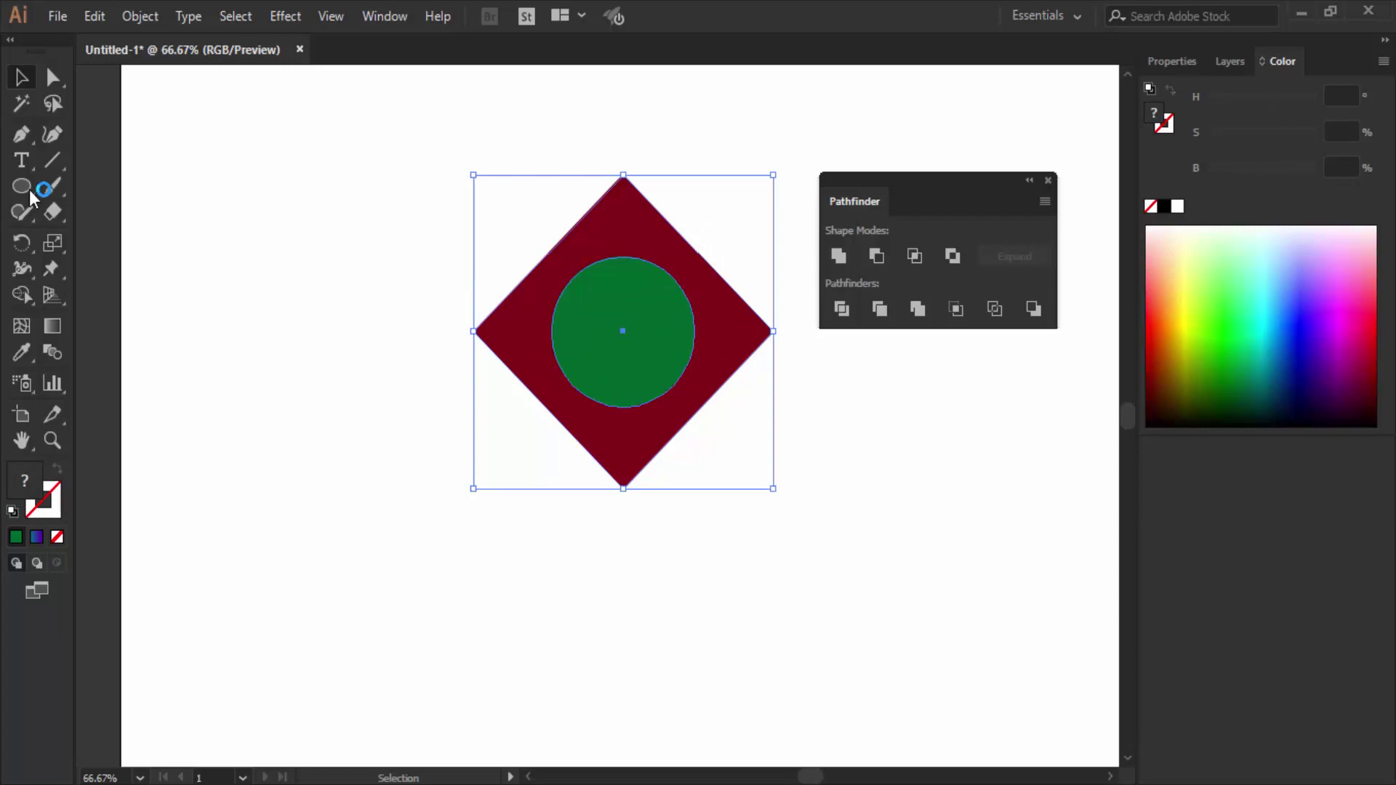
# Make the diamond and circle a compound path, then drag it to the artboard's left edge.
pyautogui.rightClick(608, 285)
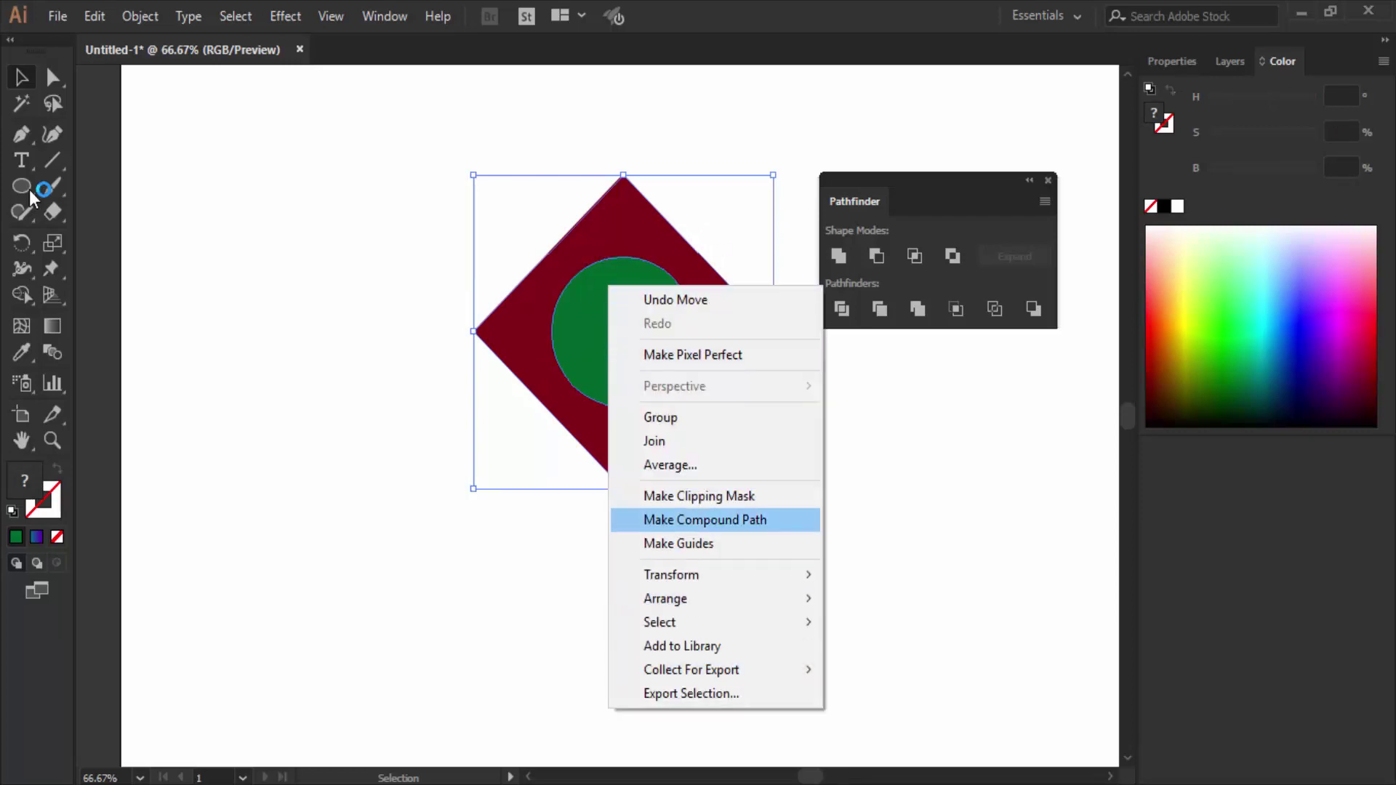
pyautogui.click(705, 519)
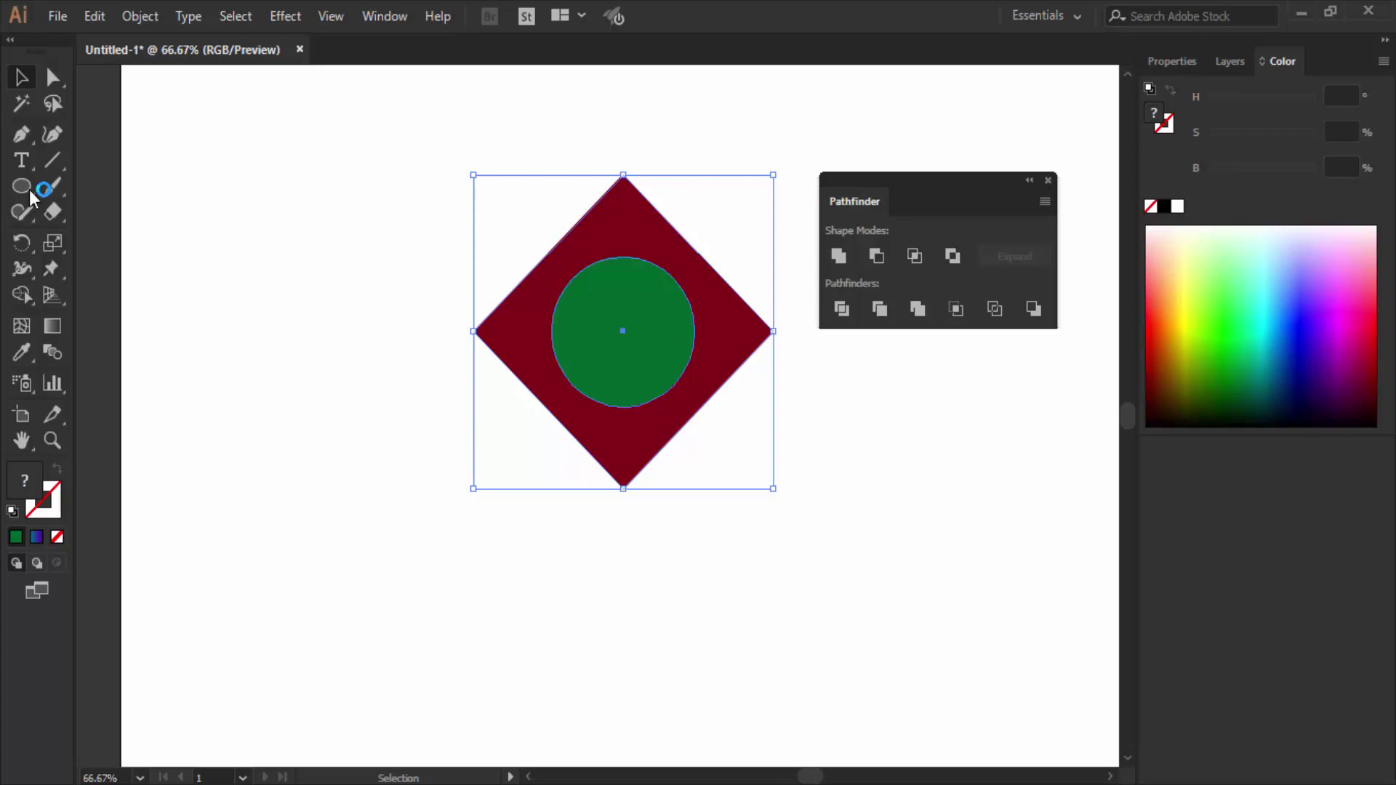
pyautogui.hotkey('alt', 'o')
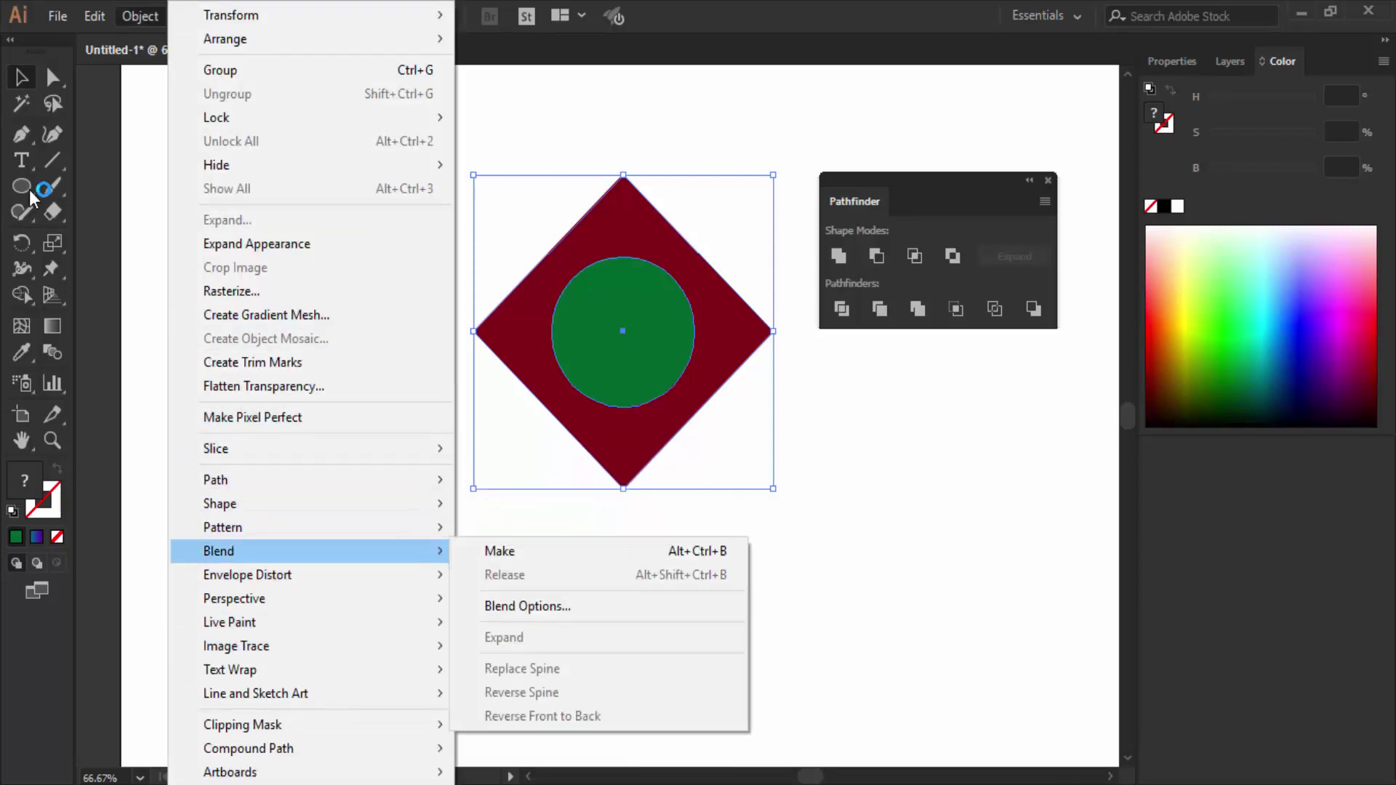
pyautogui.press('Down')
pyautogui.press('Down')
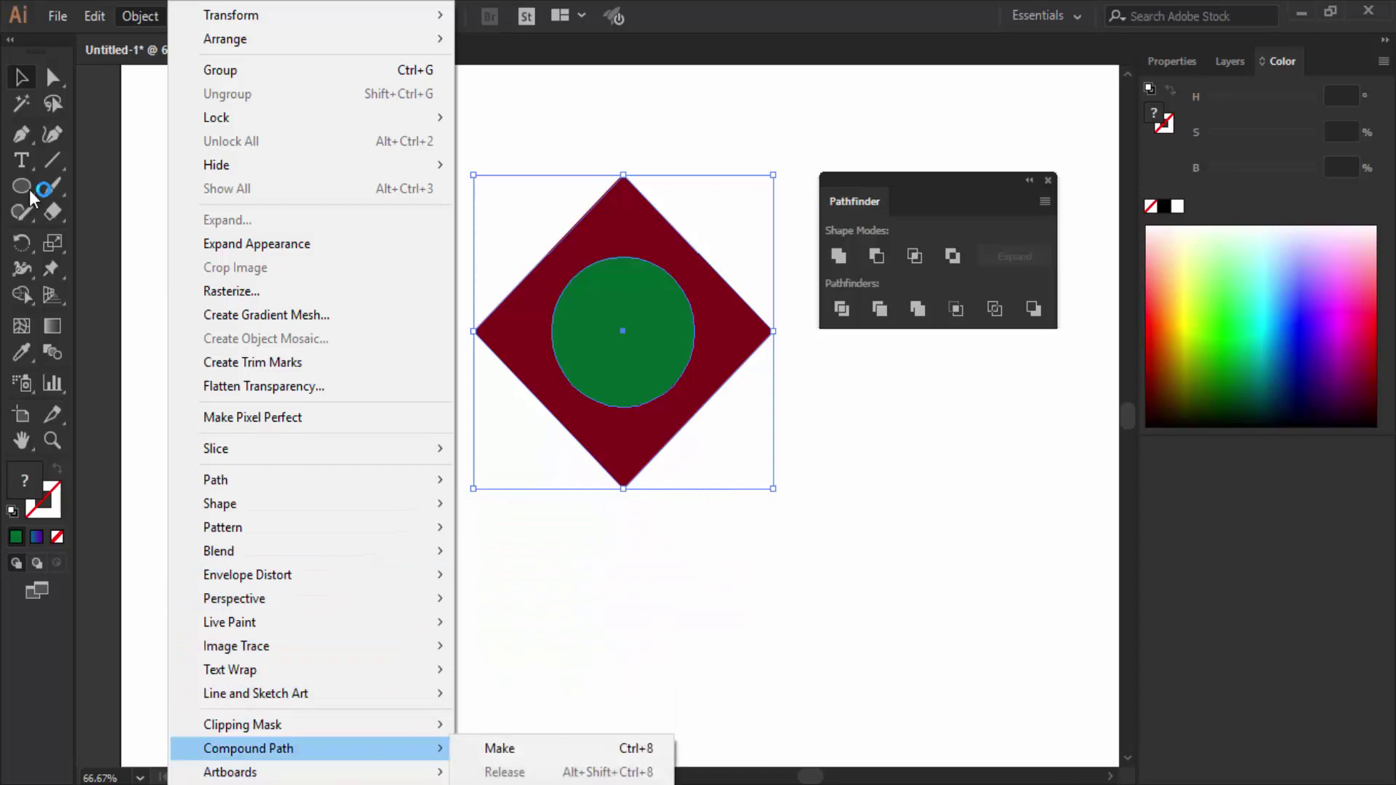
pyautogui.press('Right')
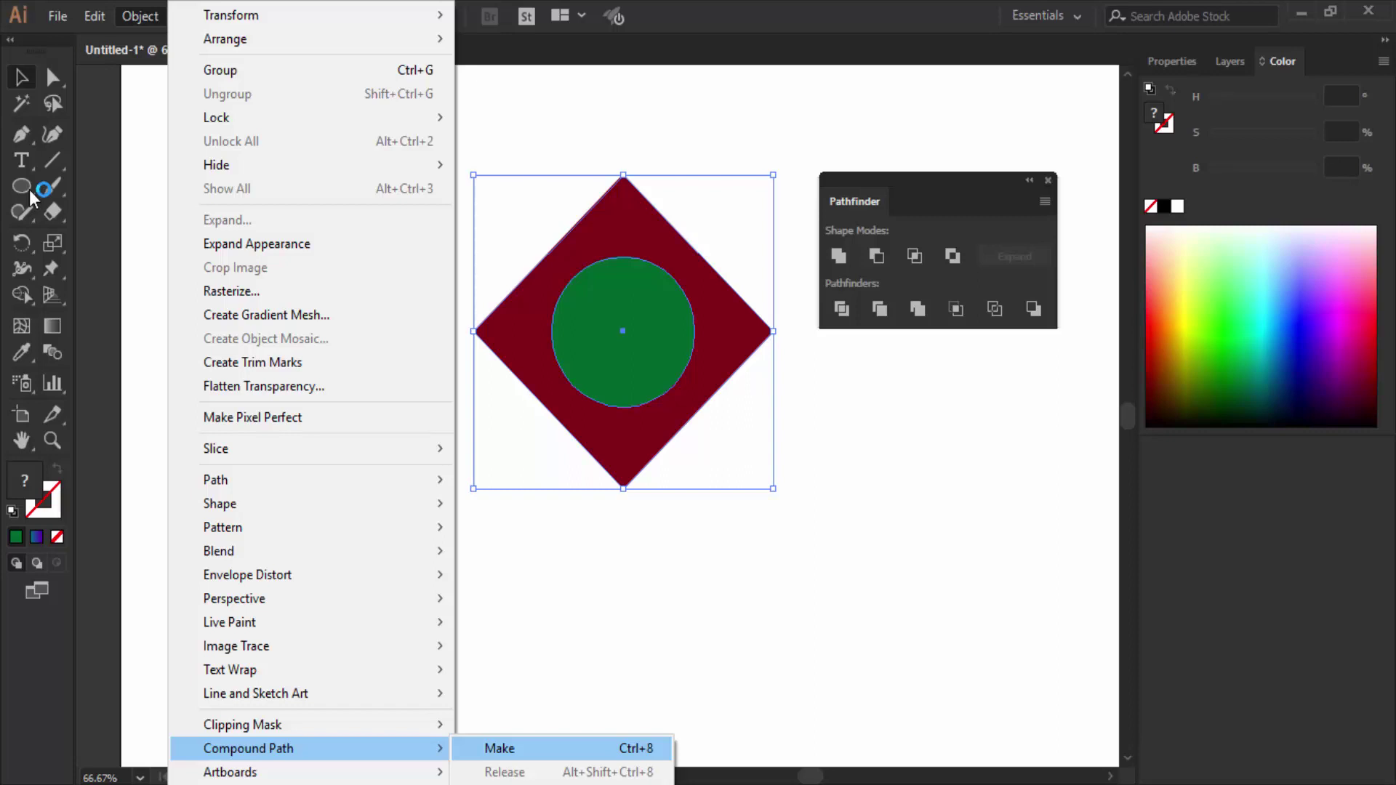
pyautogui.press('Return')
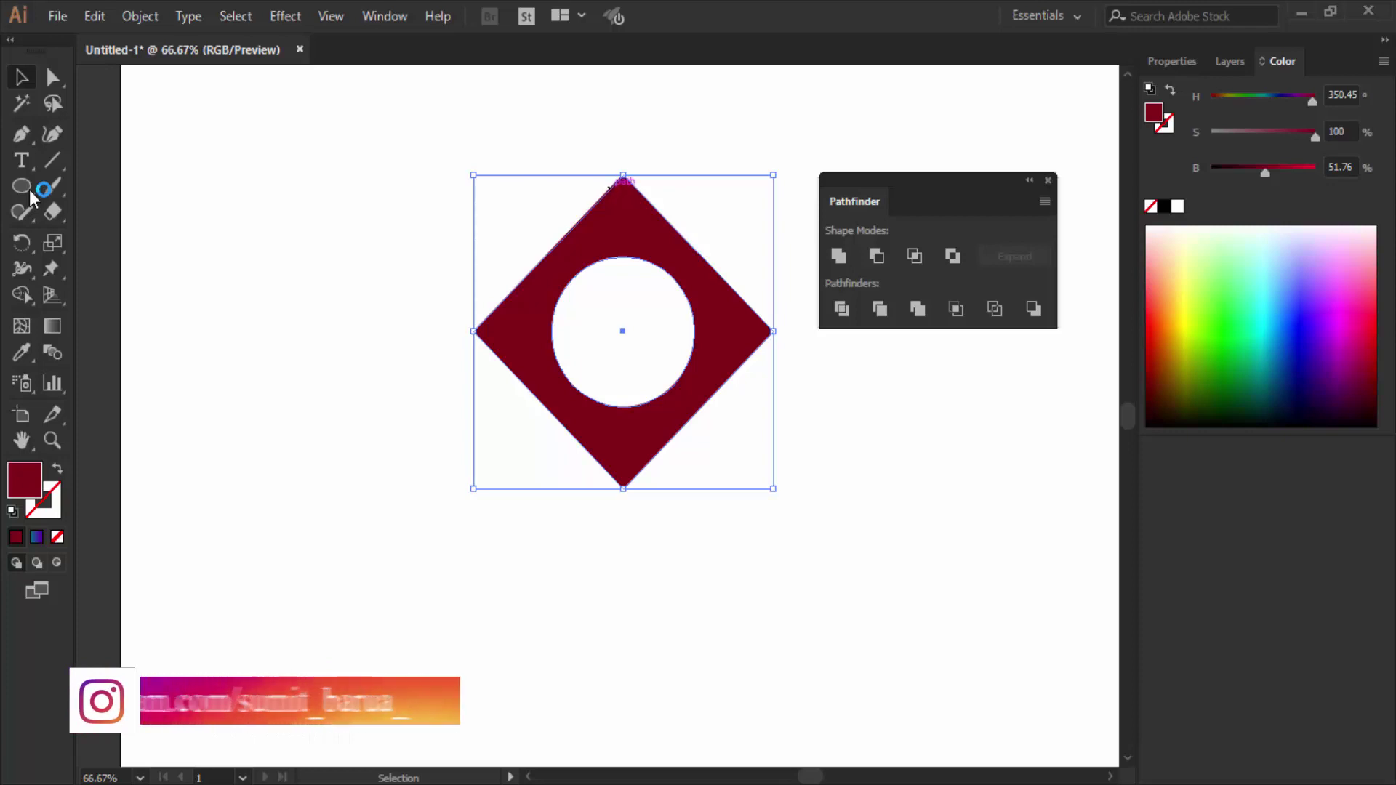
pyautogui.moveTo(624, 181)
pyautogui.mouseDown()
pyautogui.moveTo(141, 216)
pyautogui.moveTo(140, 188)
pyautogui.mouseUp()
# Zoom to 100% and drag the holed diamond fully back onto the artboard, left of centre.
pyautogui.hotkey('ctrl', '-')
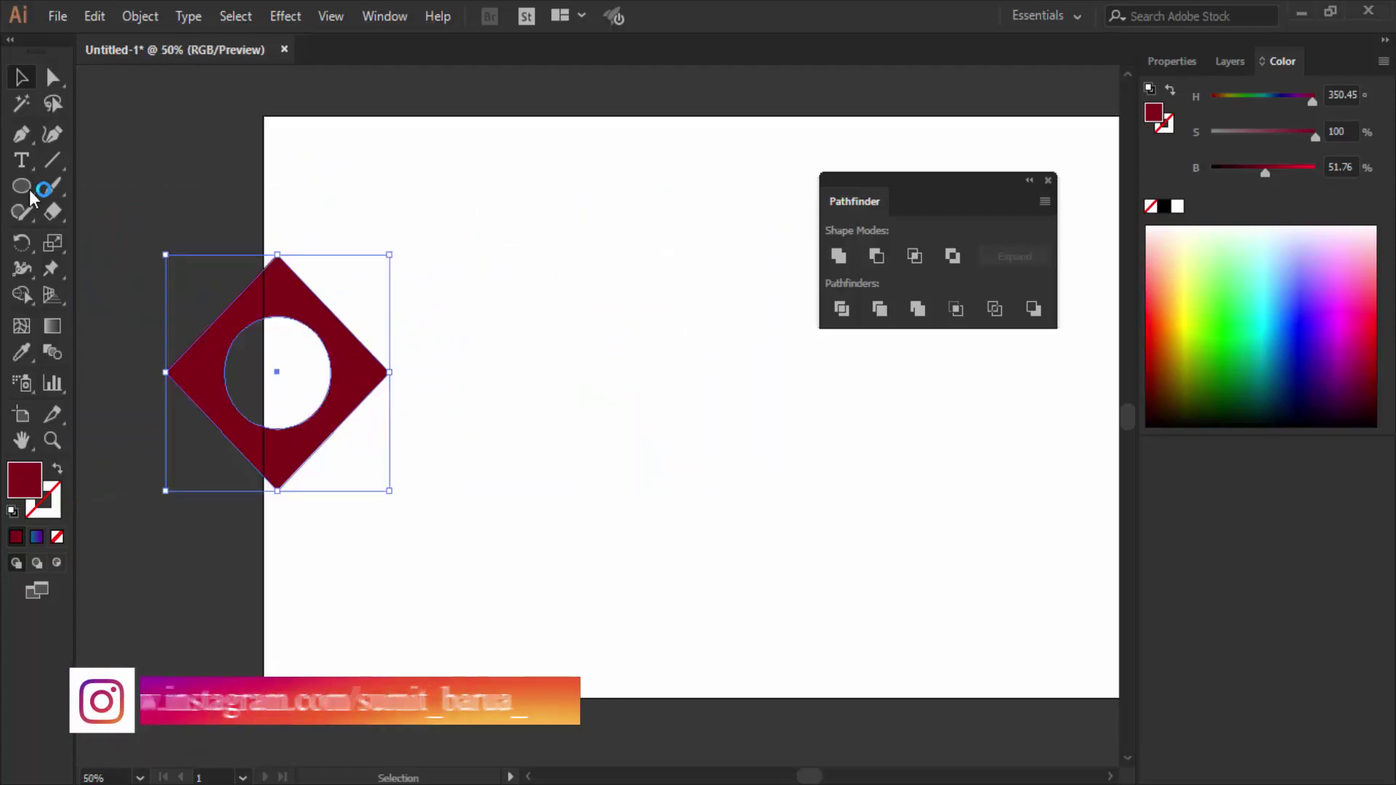
pyautogui.hotkey('ctrl', '=')
pyautogui.hotkey('ctrl', '=')
pyautogui.hotkey('ctrl', '=')
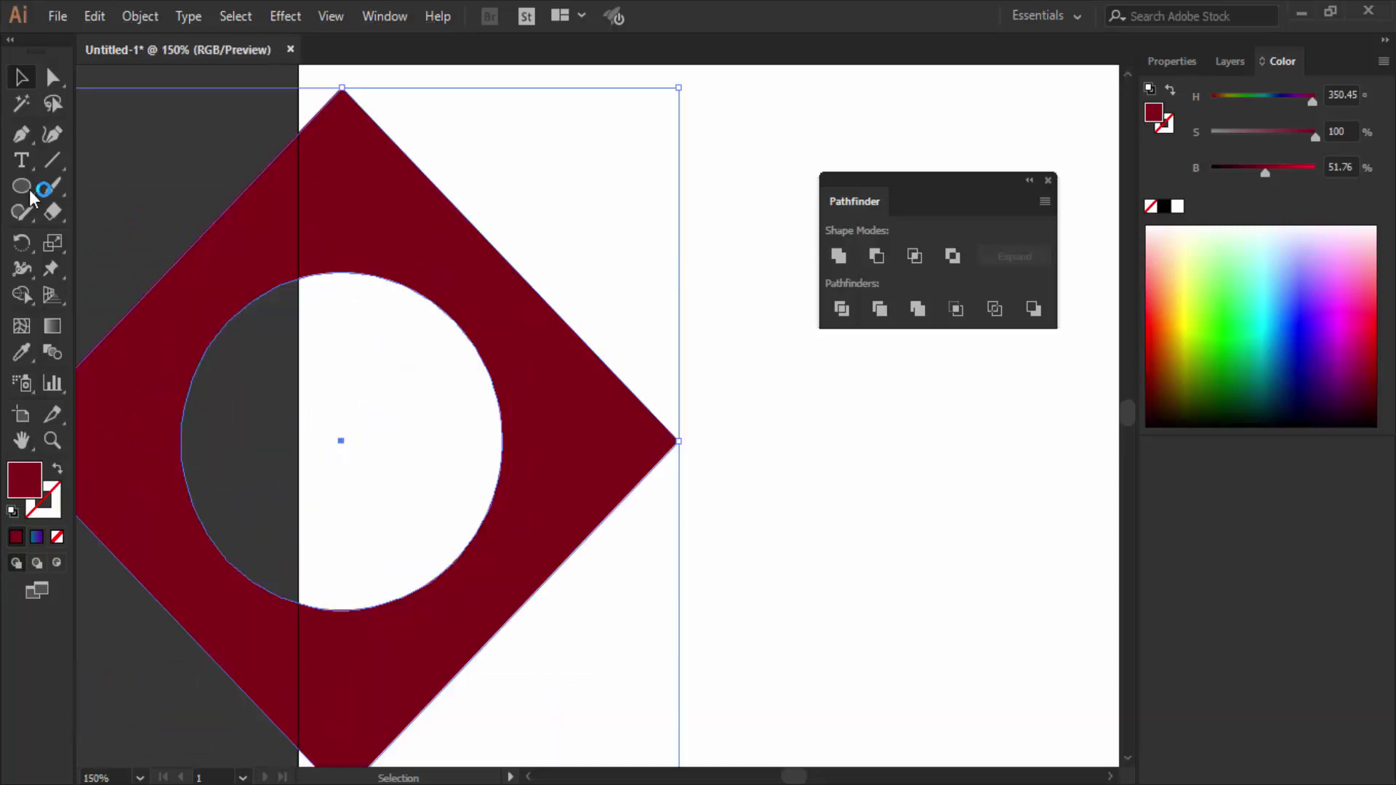
pyautogui.hotkey('ctrl', '-')
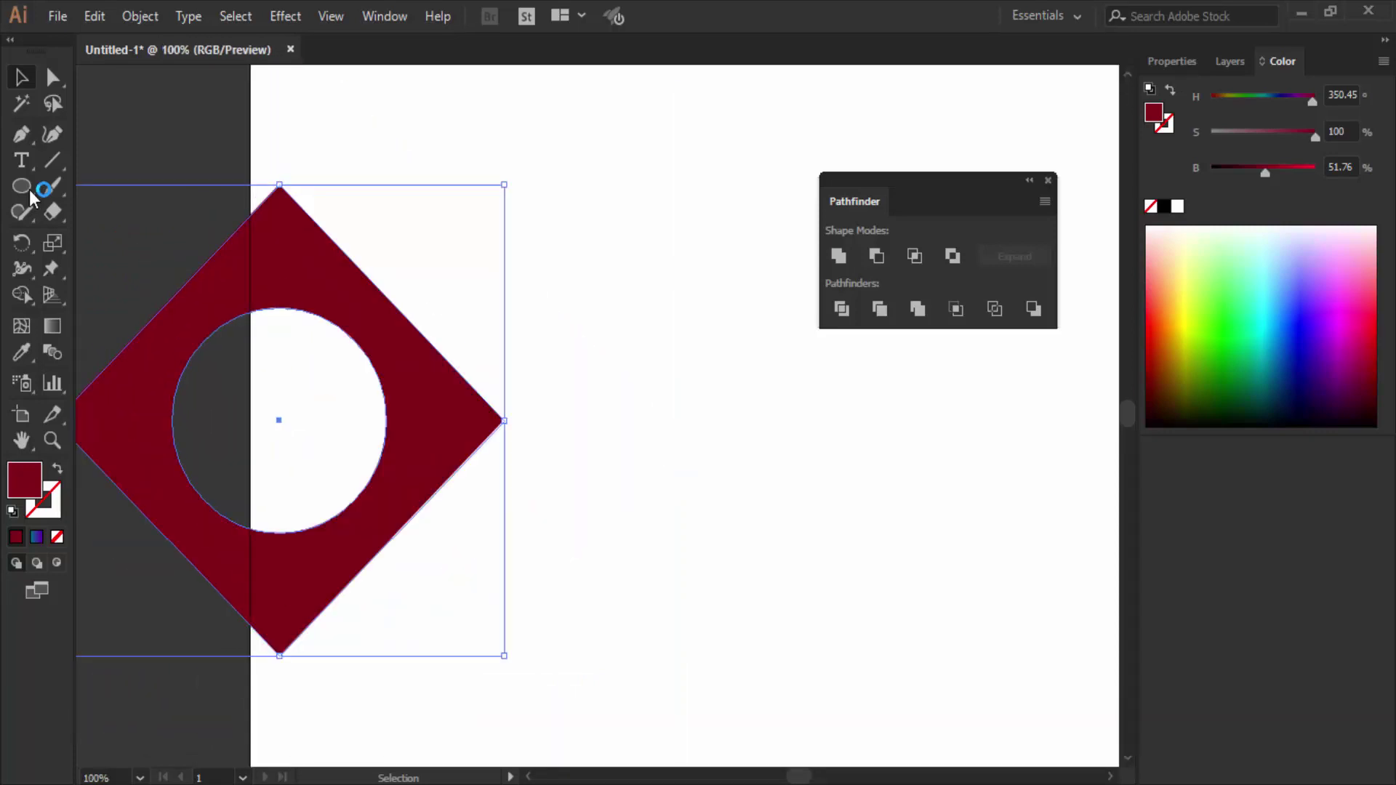
pyautogui.moveTo(283, 284); pyautogui.dragTo(582, 262)
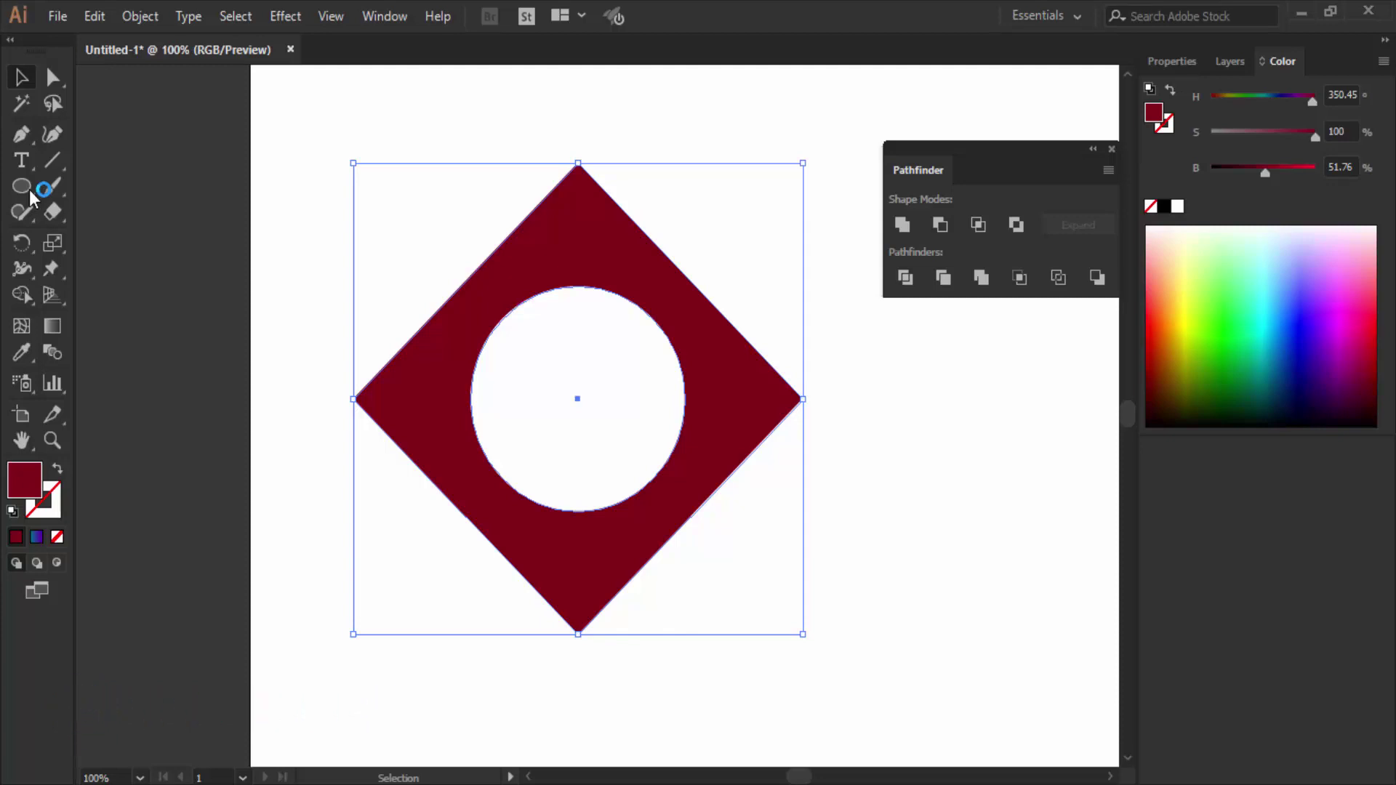
# Release the diamond's compound path so the circle becomes a separate shape.
pyautogui.hotkey('alt', 'o')
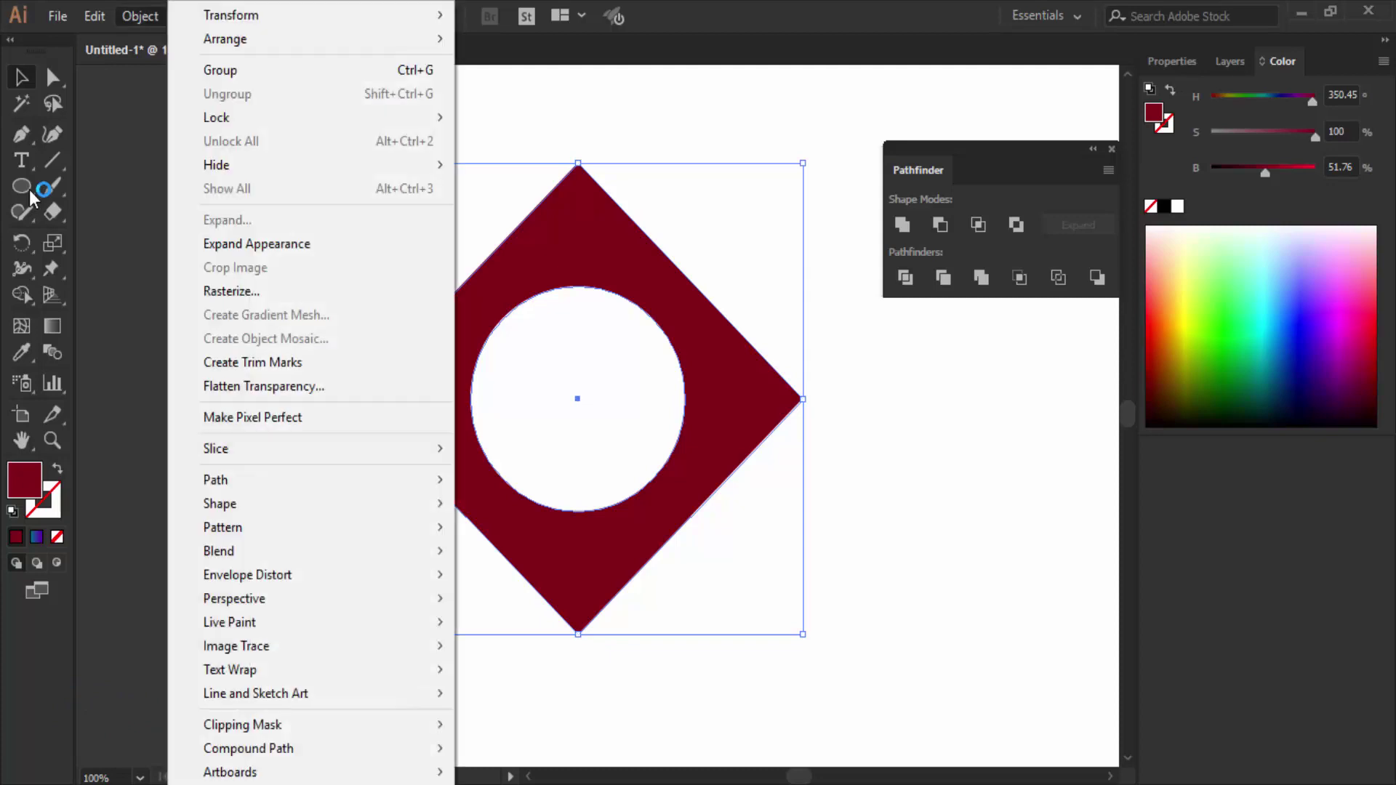
pyautogui.press('i')
pyautogui.press('c')
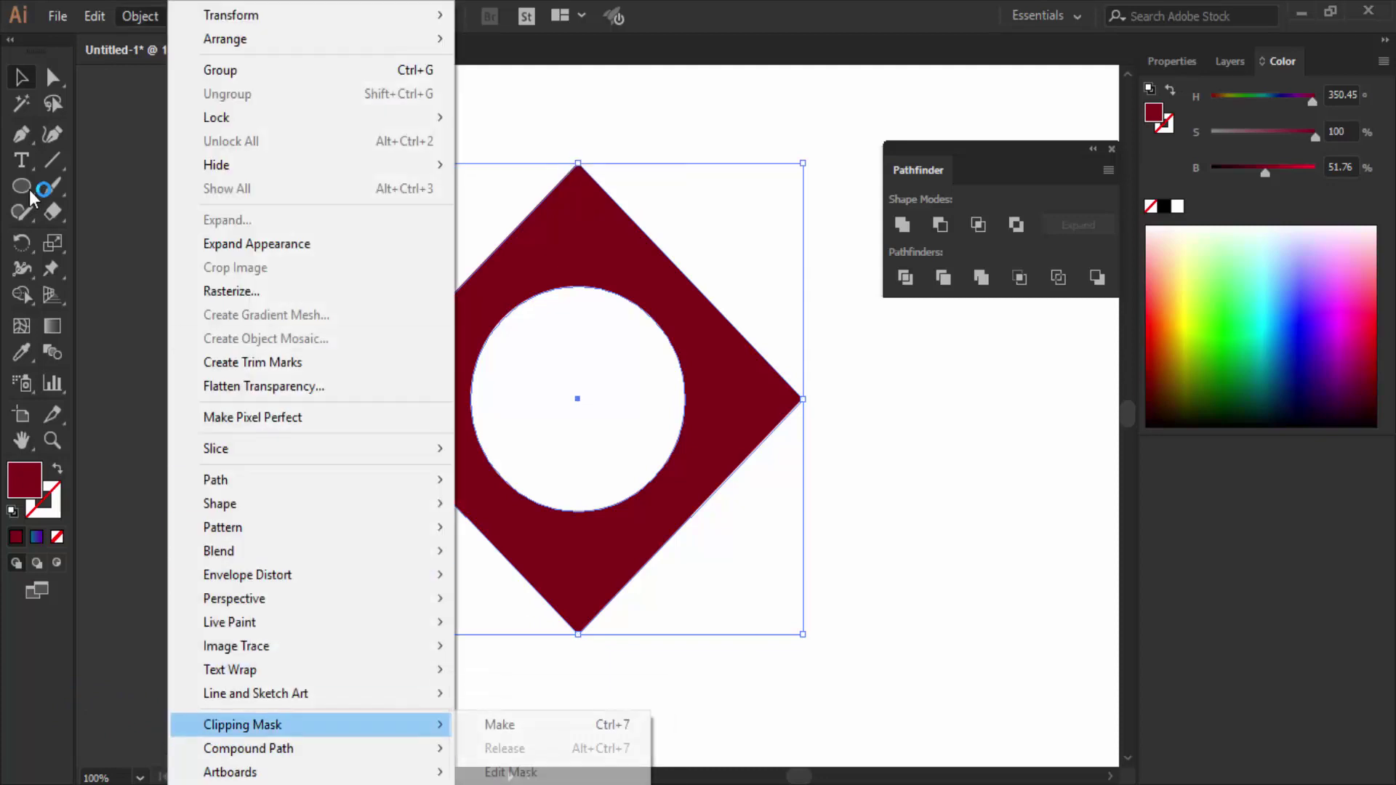
pyautogui.press('c')
pyautogui.press('Right')
pyautogui.press('Down')
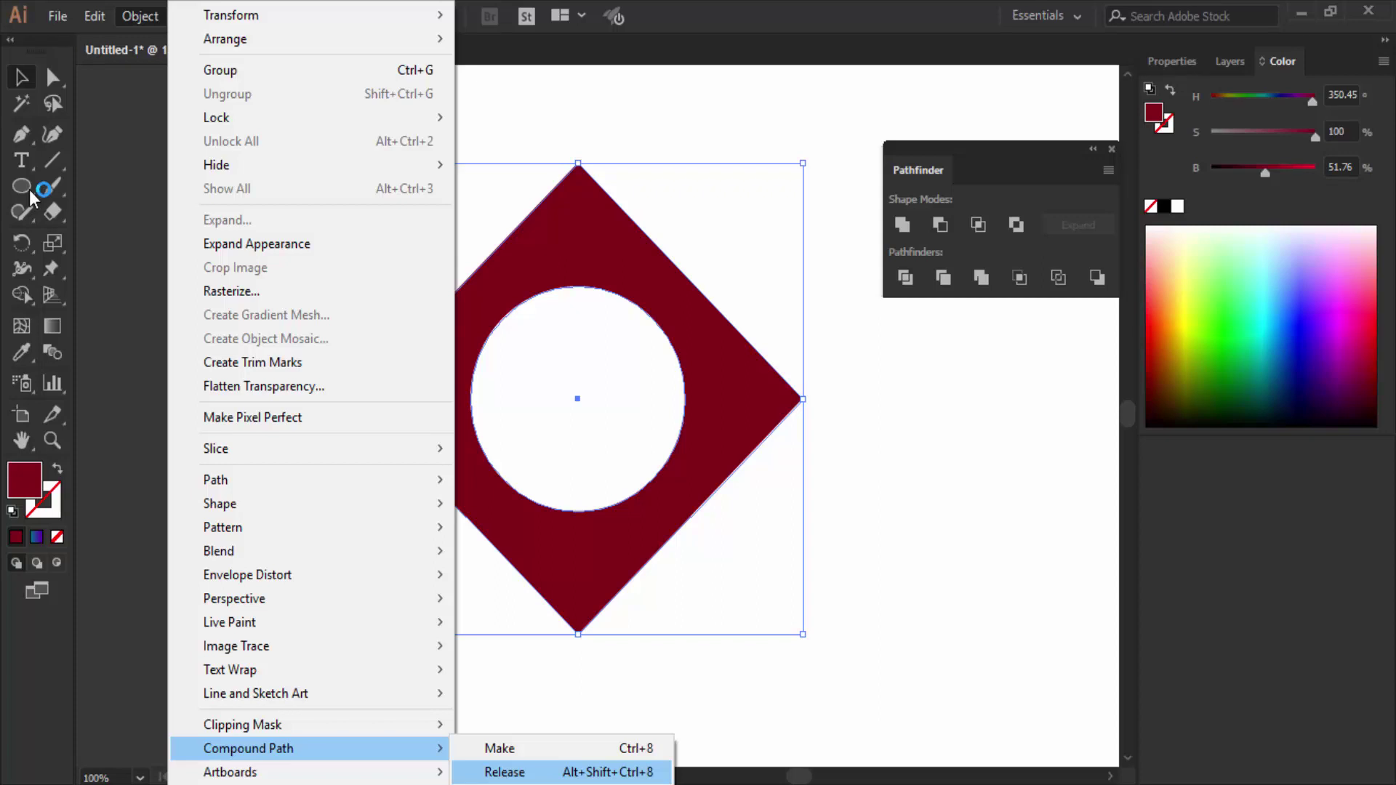
pyautogui.press('Return')
# Test-move the freed circle up-left off the diamond, then undo it back to centre.
pyautogui.click(945, 545)
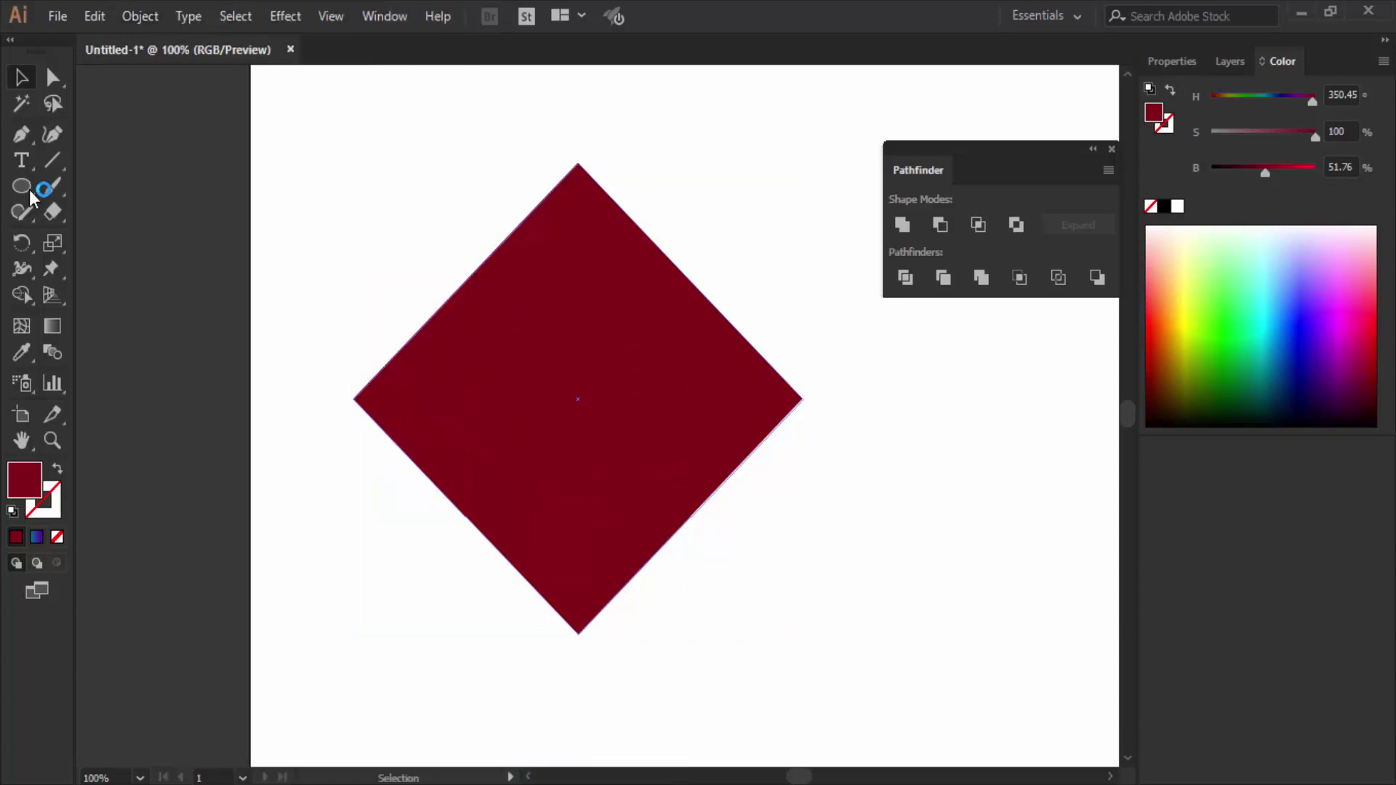
pyautogui.click(578, 399)
pyautogui.moveTo(577, 345); pyautogui.dragTo(351, 254)
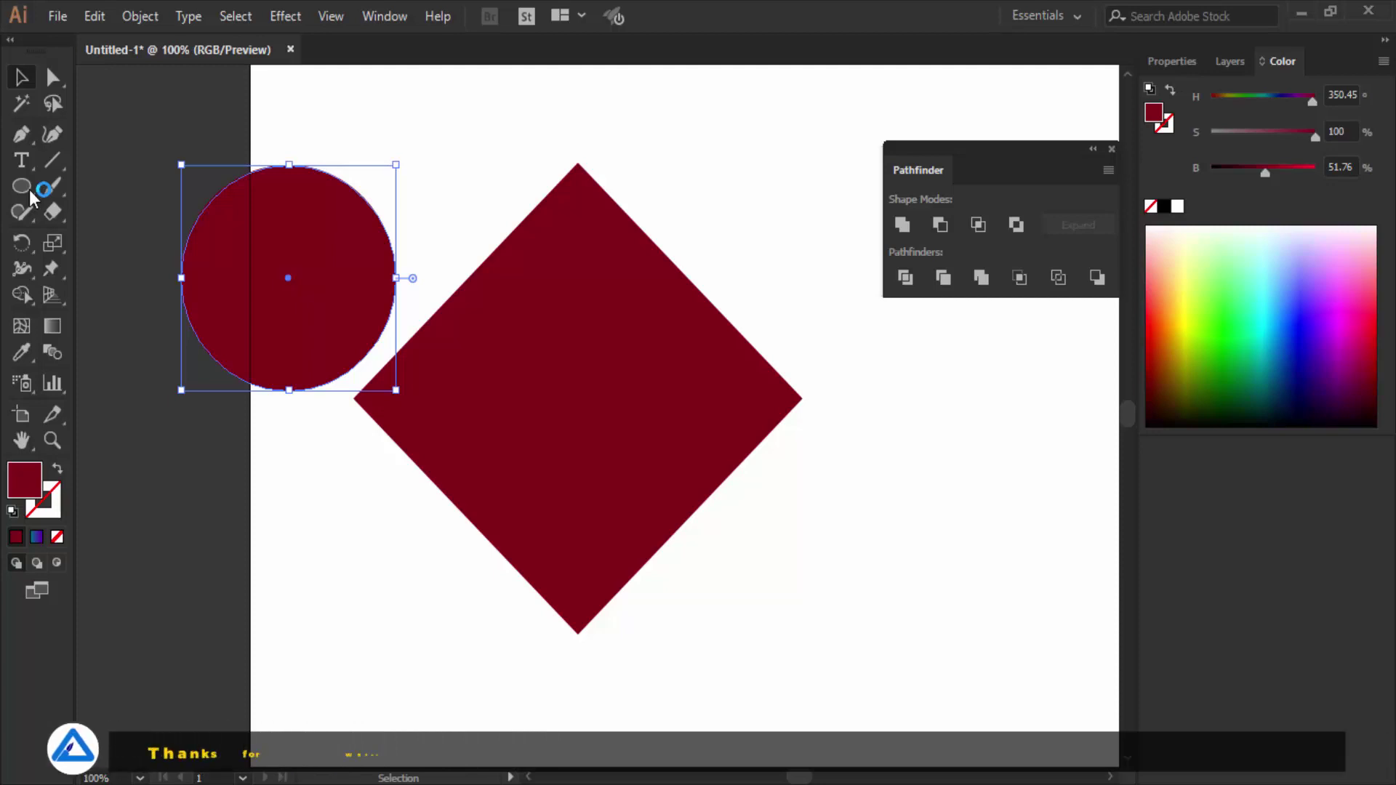
pyautogui.hotkey('ctrl', 'z')
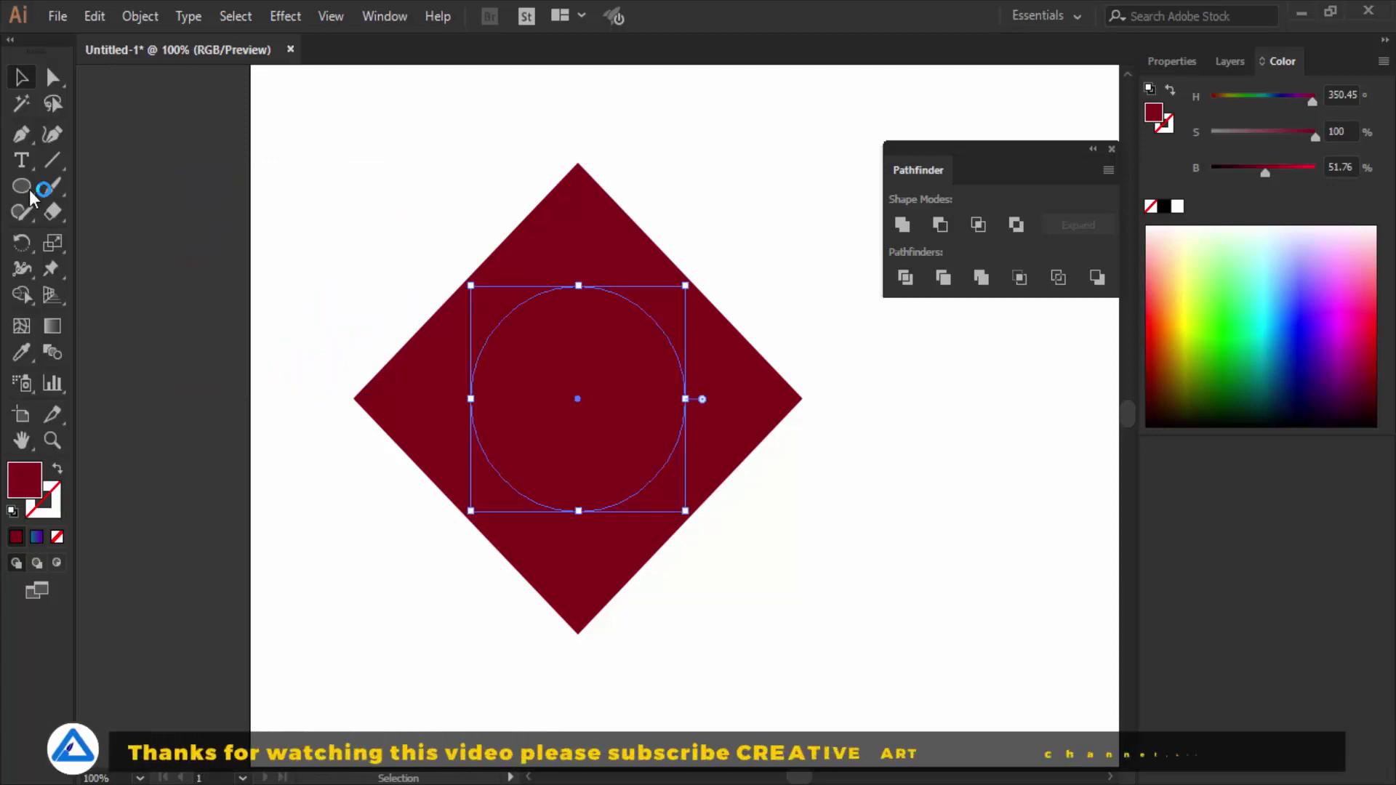
# Remake the compound path with Ctrl+8 and enter isolation mode on the holed diamond.
pyautogui.hotkey('ctrl', 'a')
pyautogui.hotkey('ctrl', '8')
pyautogui.hotkey('ctrl', 'shift', 'a')
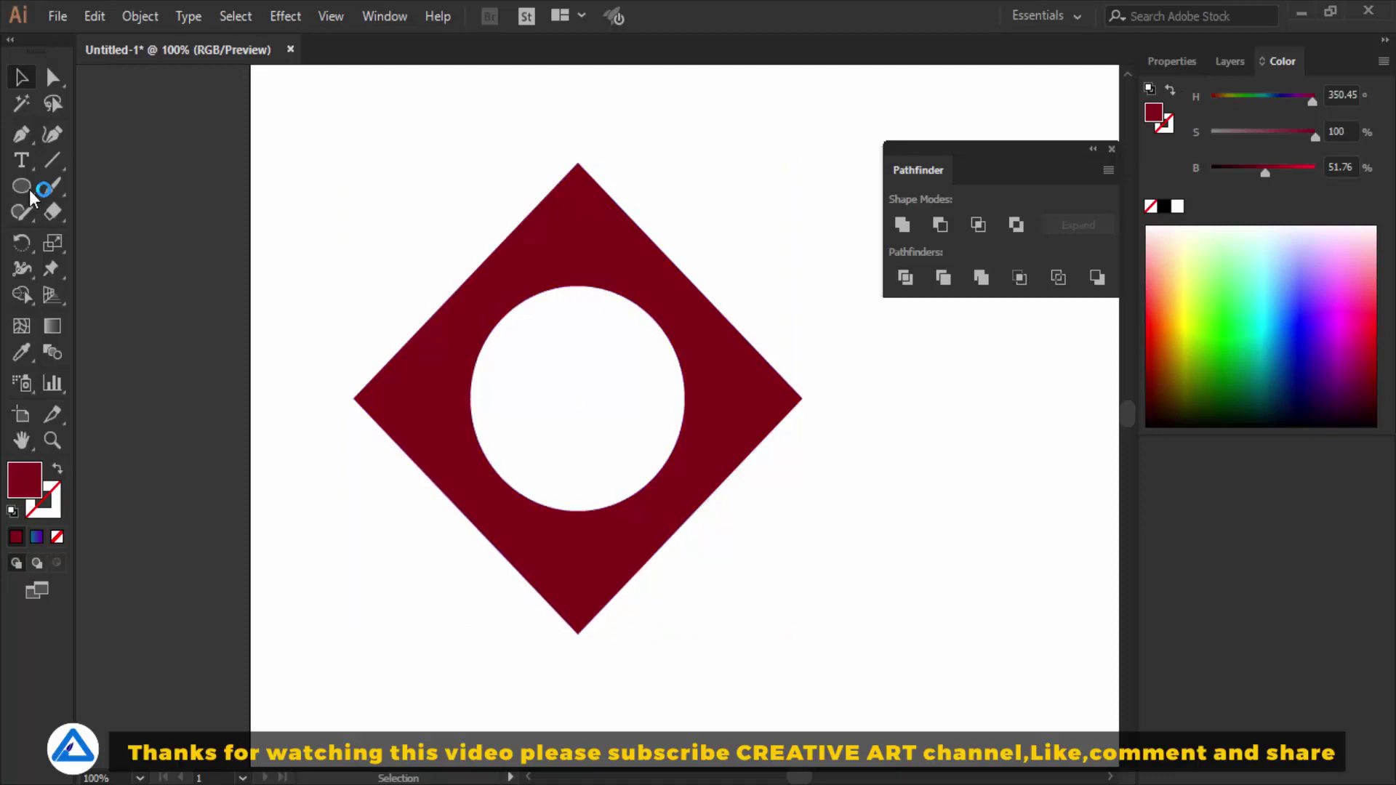
pyautogui.hotkey('ctrl', 'a')
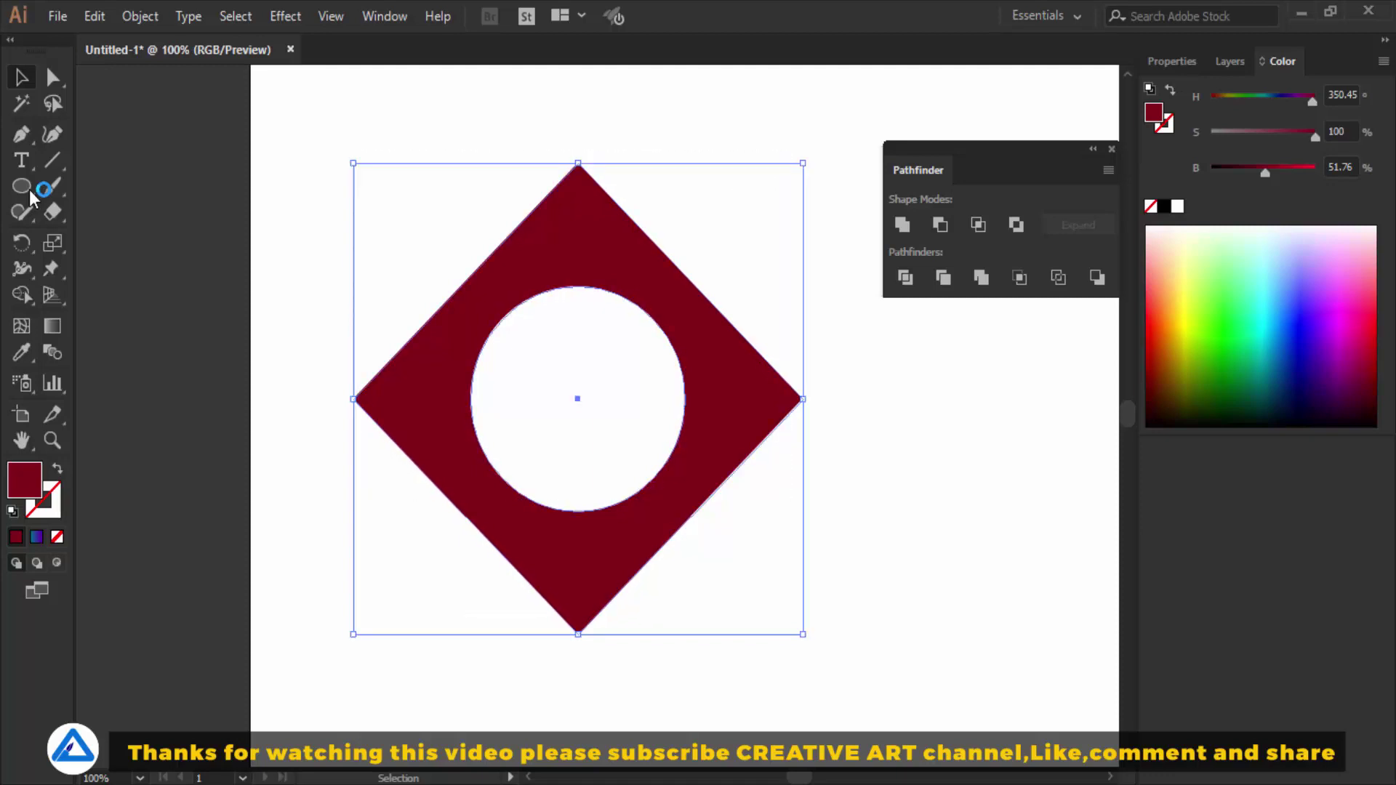
pyautogui.hotkey('ctrl', 'shift', 'i')
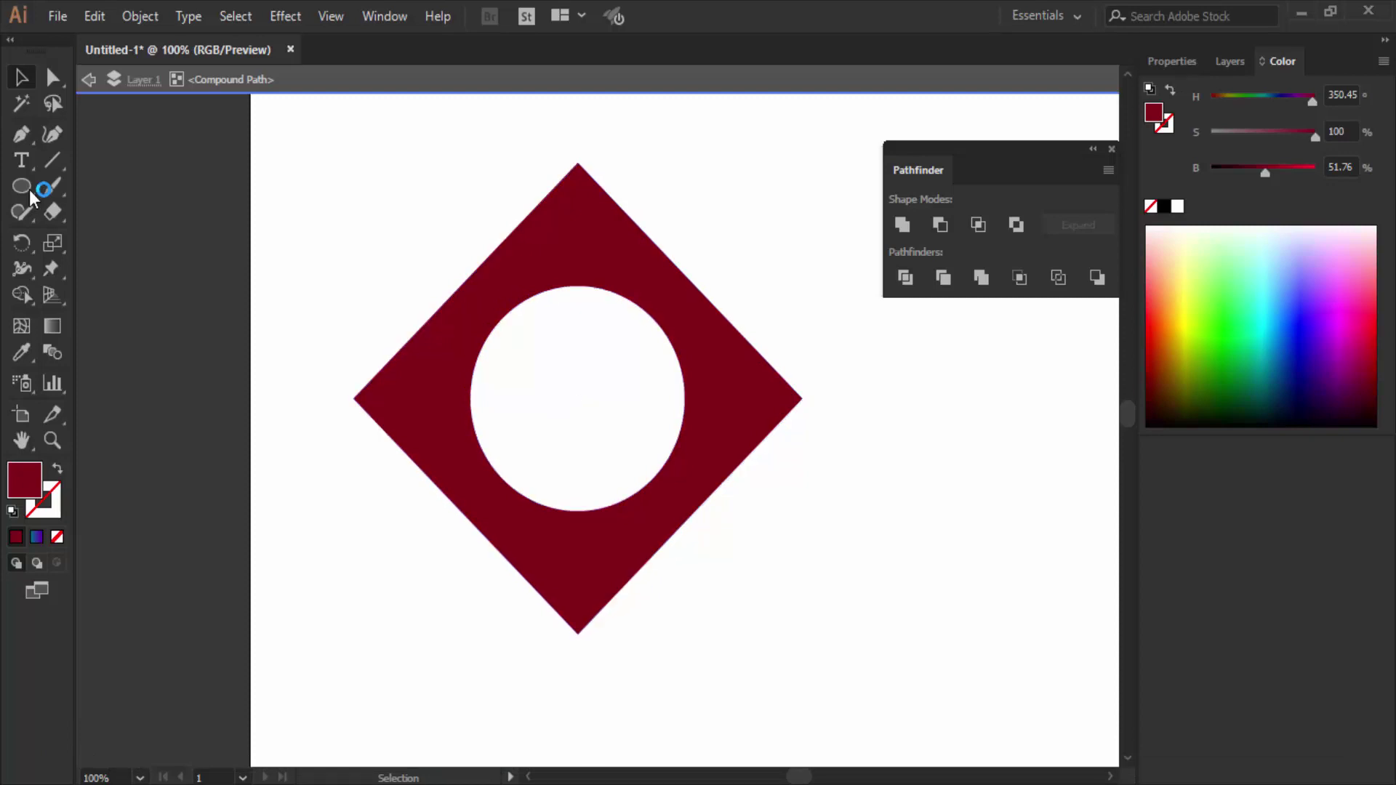
# Raise the circular hole inside the diamond and step back out of isolation mode.
pyautogui.moveTo(577, 288)
pyautogui.mouseDown()
pyautogui.moveTo(512, 306)
pyautogui.moveTo(566, 276)
pyautogui.moveTo(553, 249)
pyautogui.mouseUp()
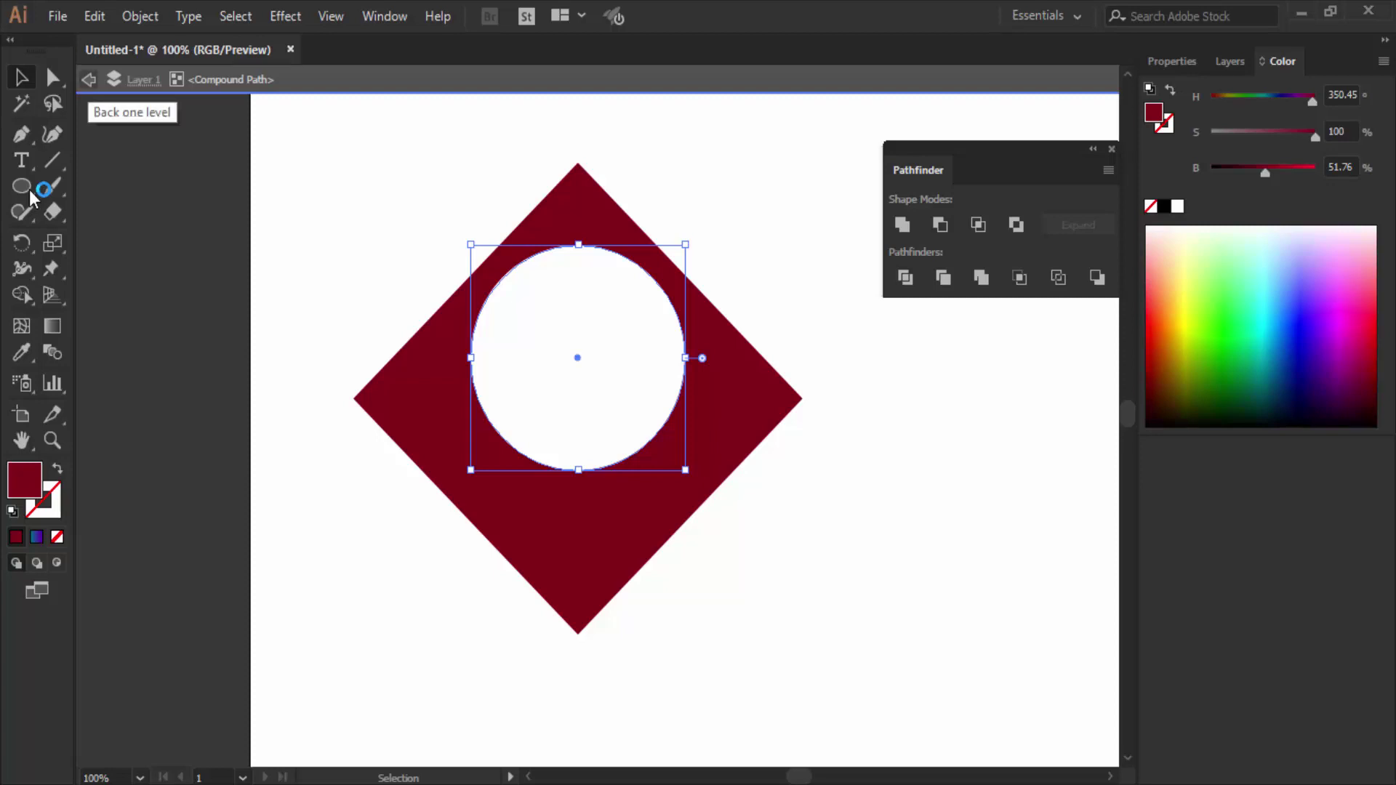
pyautogui.click(89, 79)
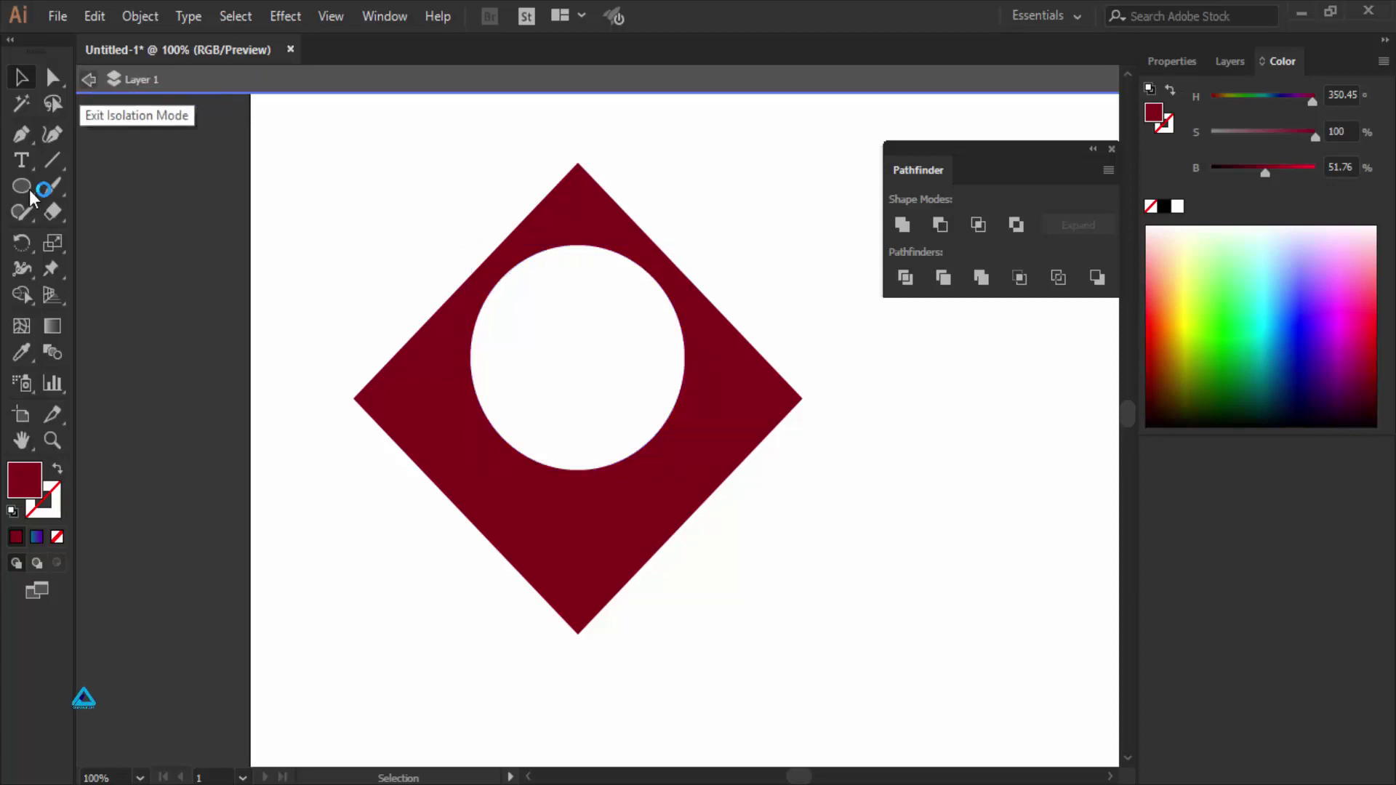
# Exit isolation mode and toggle selection of the diamond and circle artwork.
pyautogui.press('Escape')
pyautogui.hotkey('ctrl', 'a')
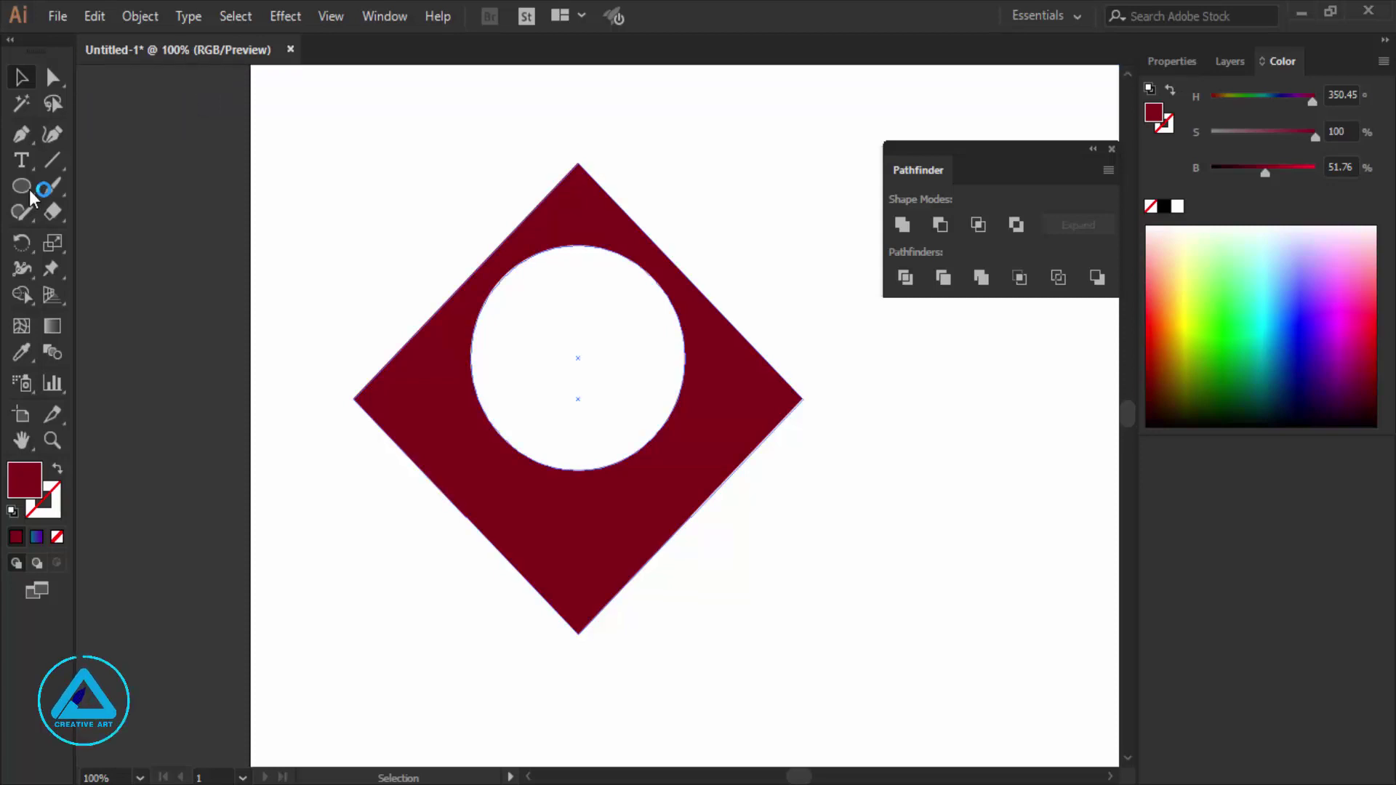
pyautogui.hotkey('ctrl', 'shift', 'a')
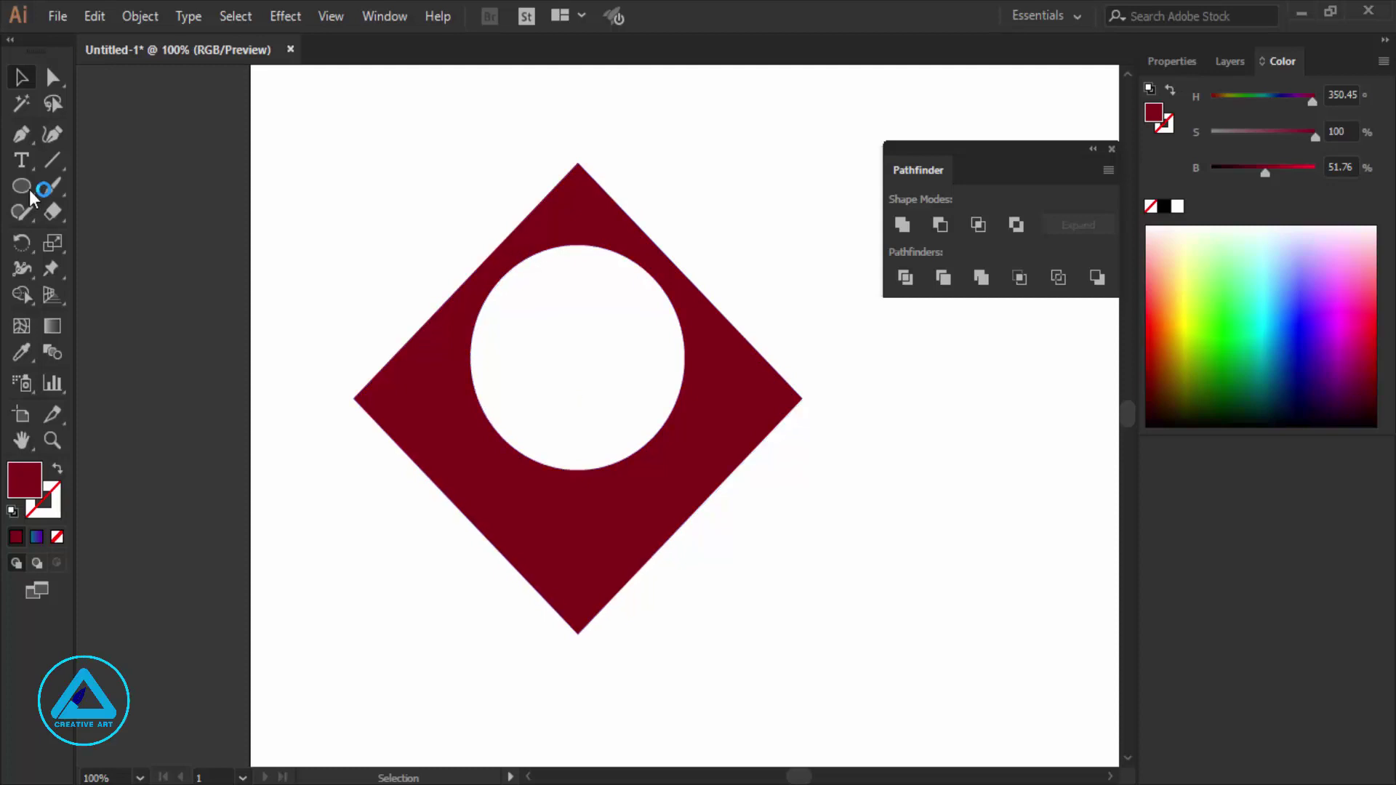
pyautogui.hotkey('ctrl', 'a')
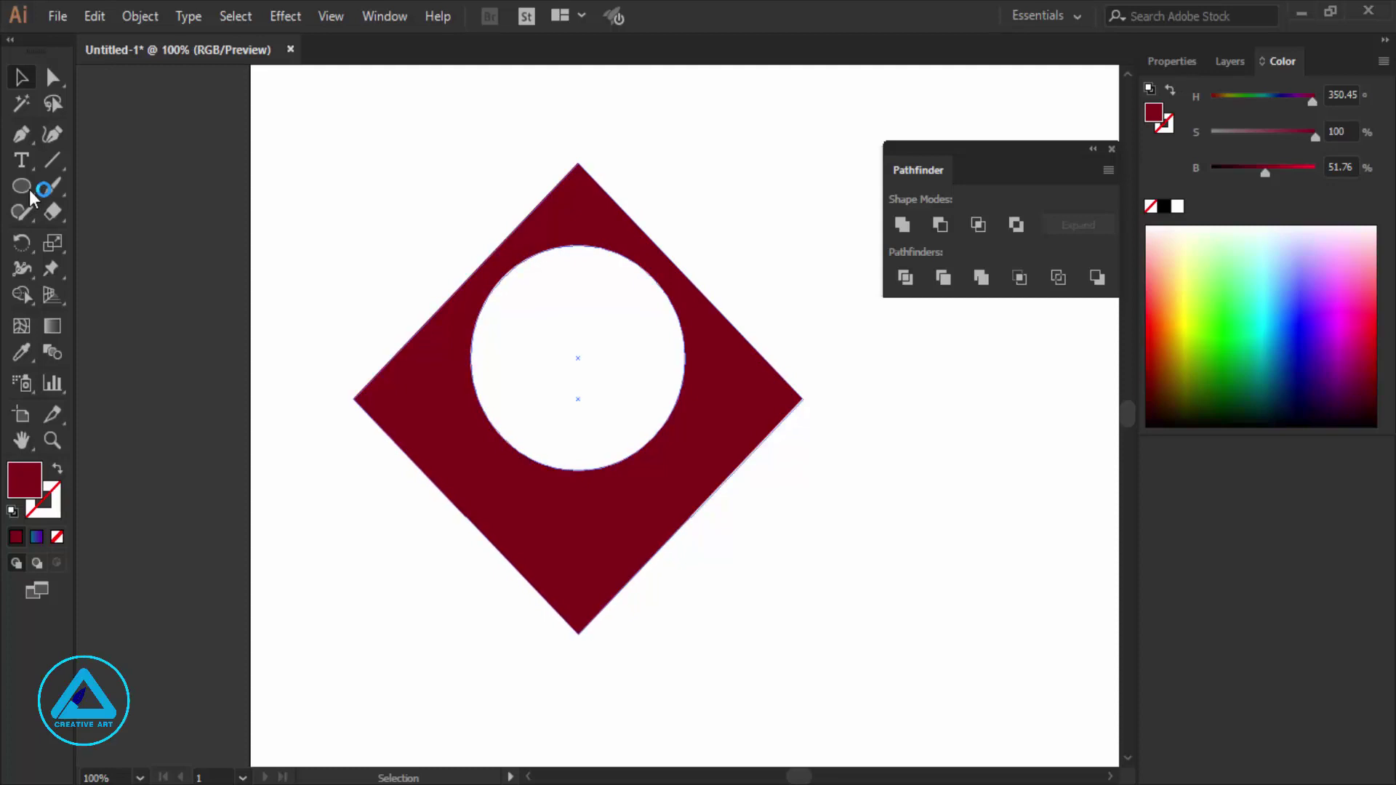
pyautogui.hotkey('ctrl', 'shift', 'a')
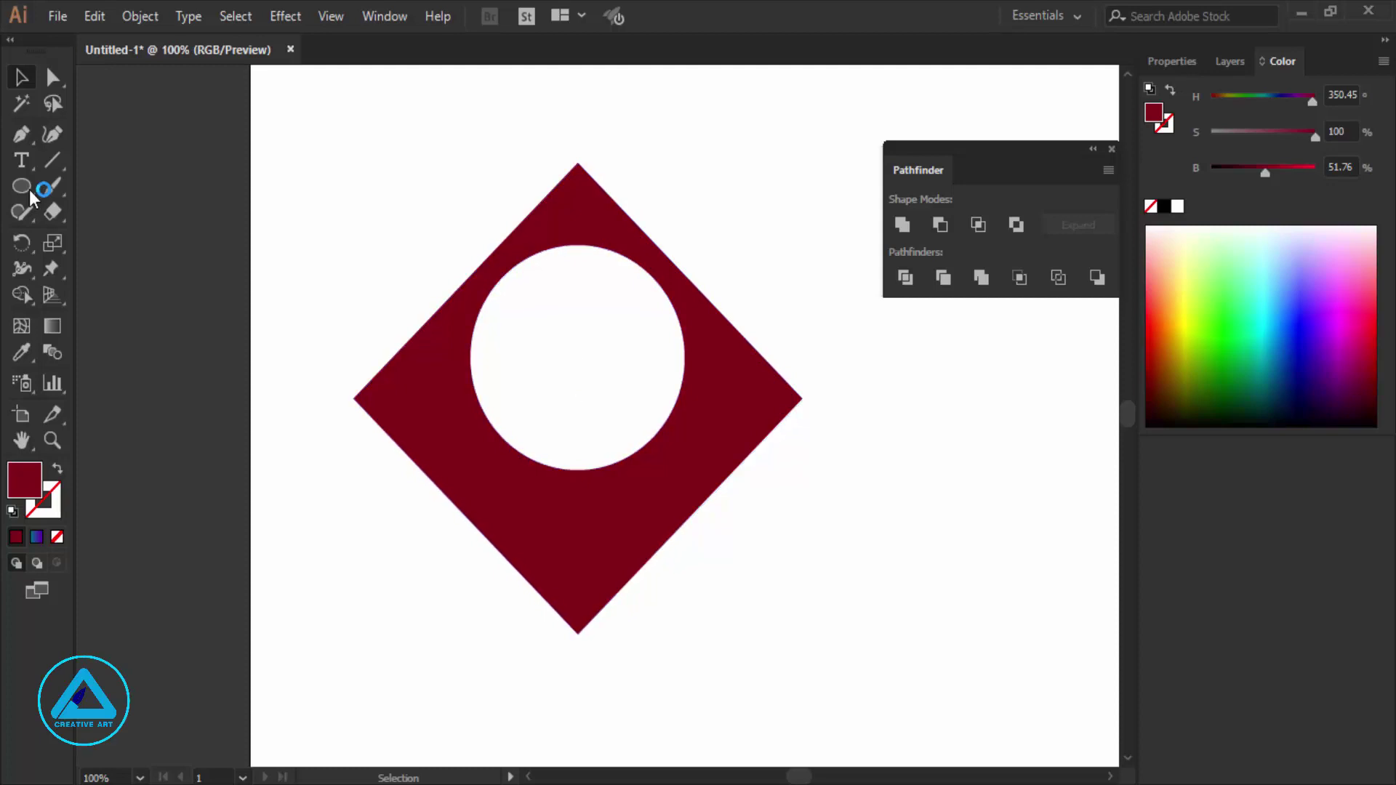
pyautogui.hotkey('ctrl', 'a')
pyautogui.hotkey('ctrl', 'shift', 'a')
pyautogui.hotkey('ctrl', 'a')
# Reshape the hole by dragging its top and bottom anchors with the Direct Selection tool.
pyautogui.press('a')
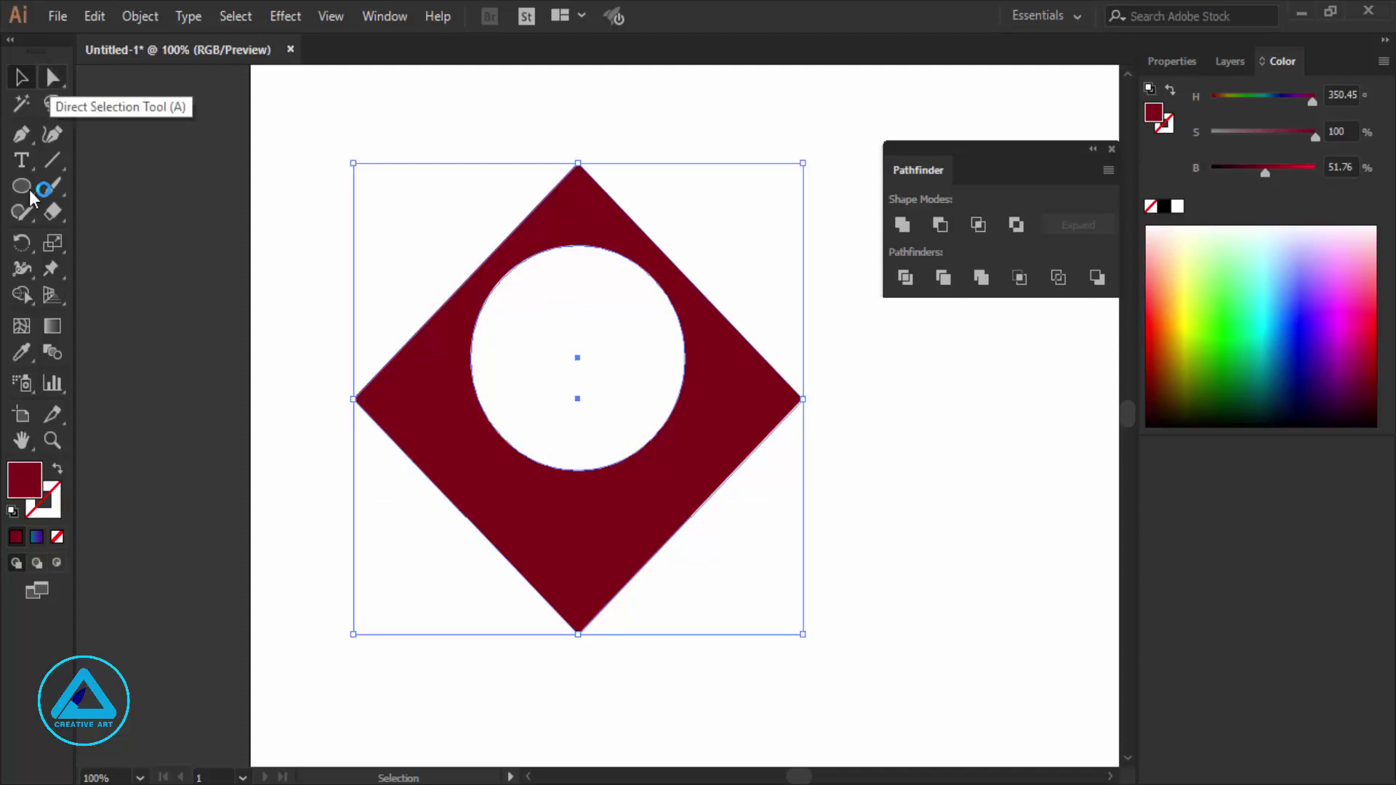
pyautogui.press('a')
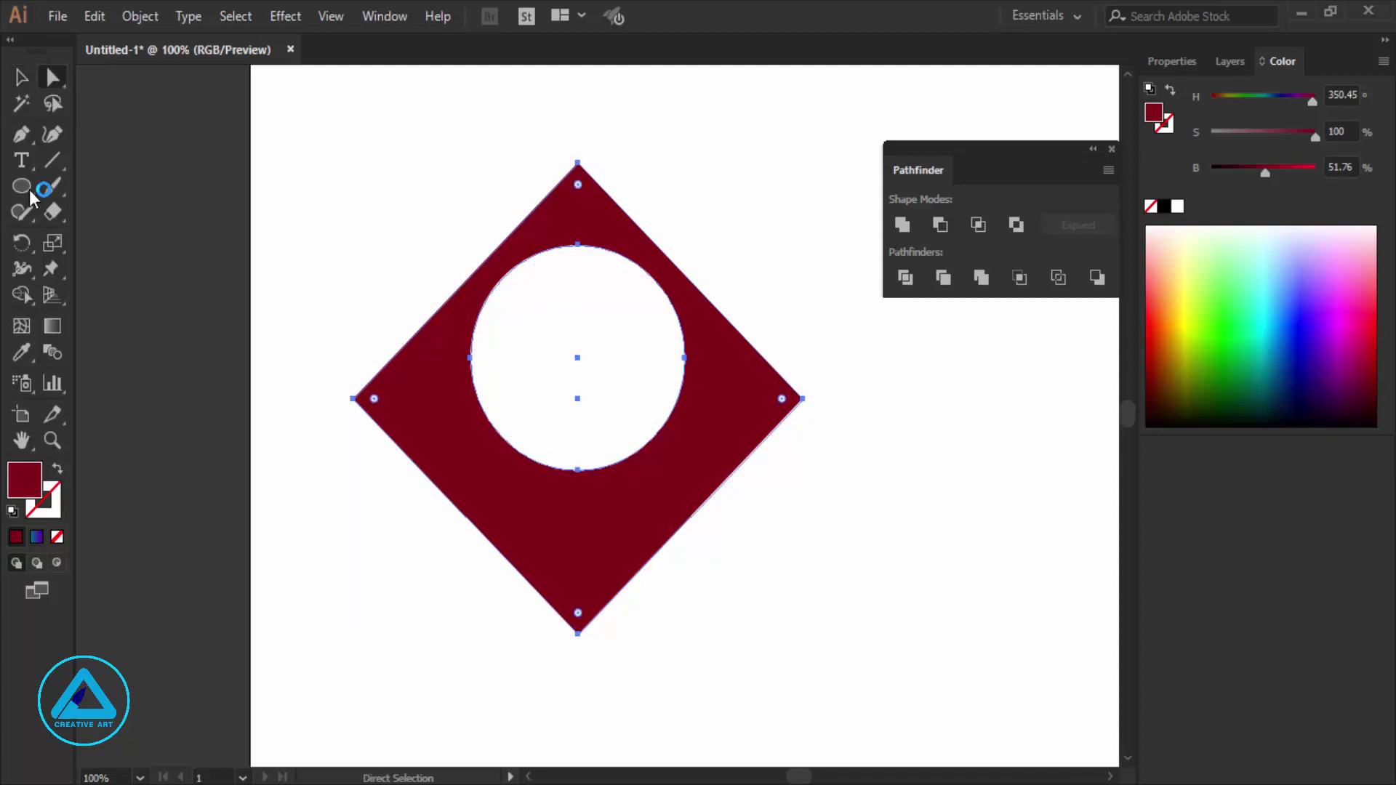
pyautogui.hotkey('ctrl', 'shift', 'a')
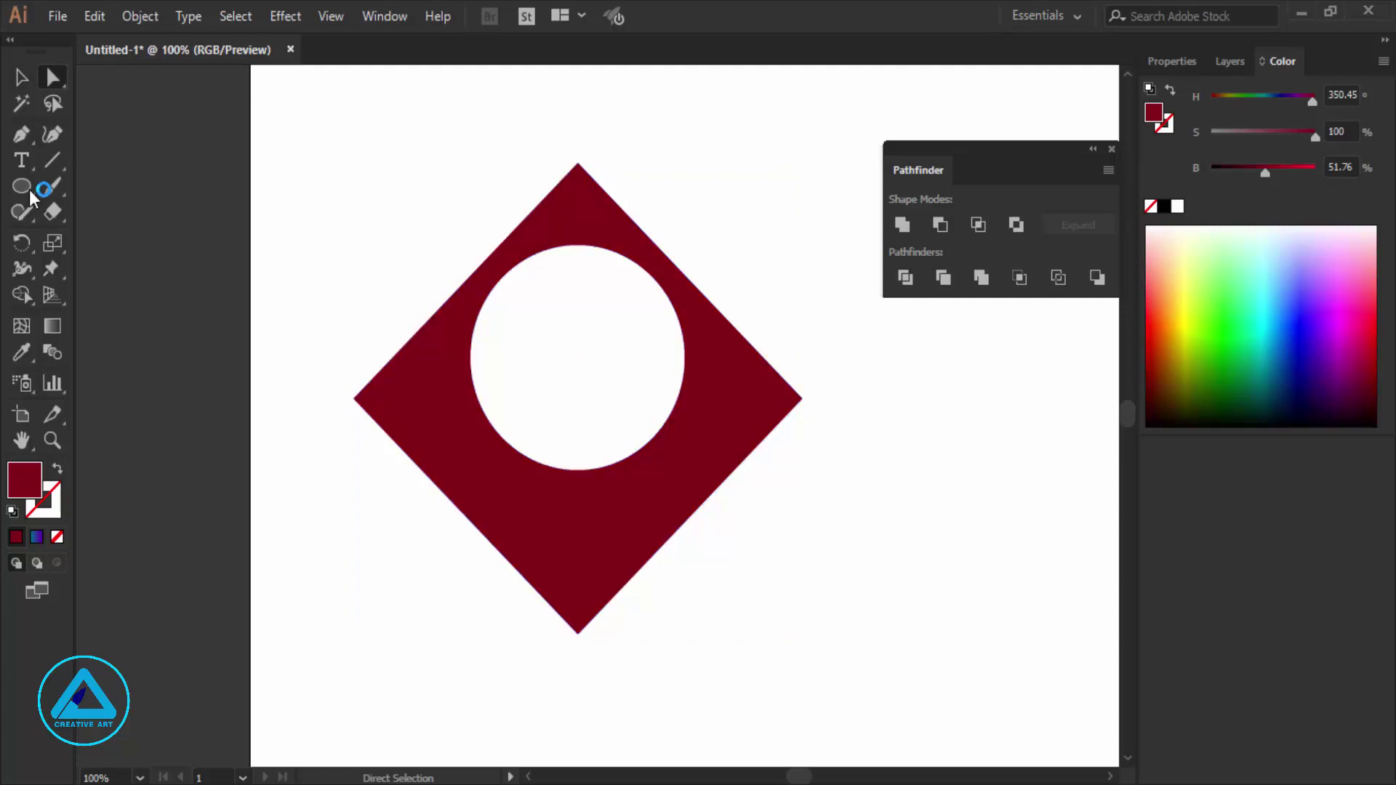
pyautogui.moveTo(578, 245); pyautogui.dragTo(578, 317)
pyautogui.moveTo(578, 470)
pyautogui.mouseDown()
pyautogui.moveTo(578, 535)
pyautogui.moveTo(669, 435)
pyautogui.moveTo(780, 413)
pyautogui.mouseUp()
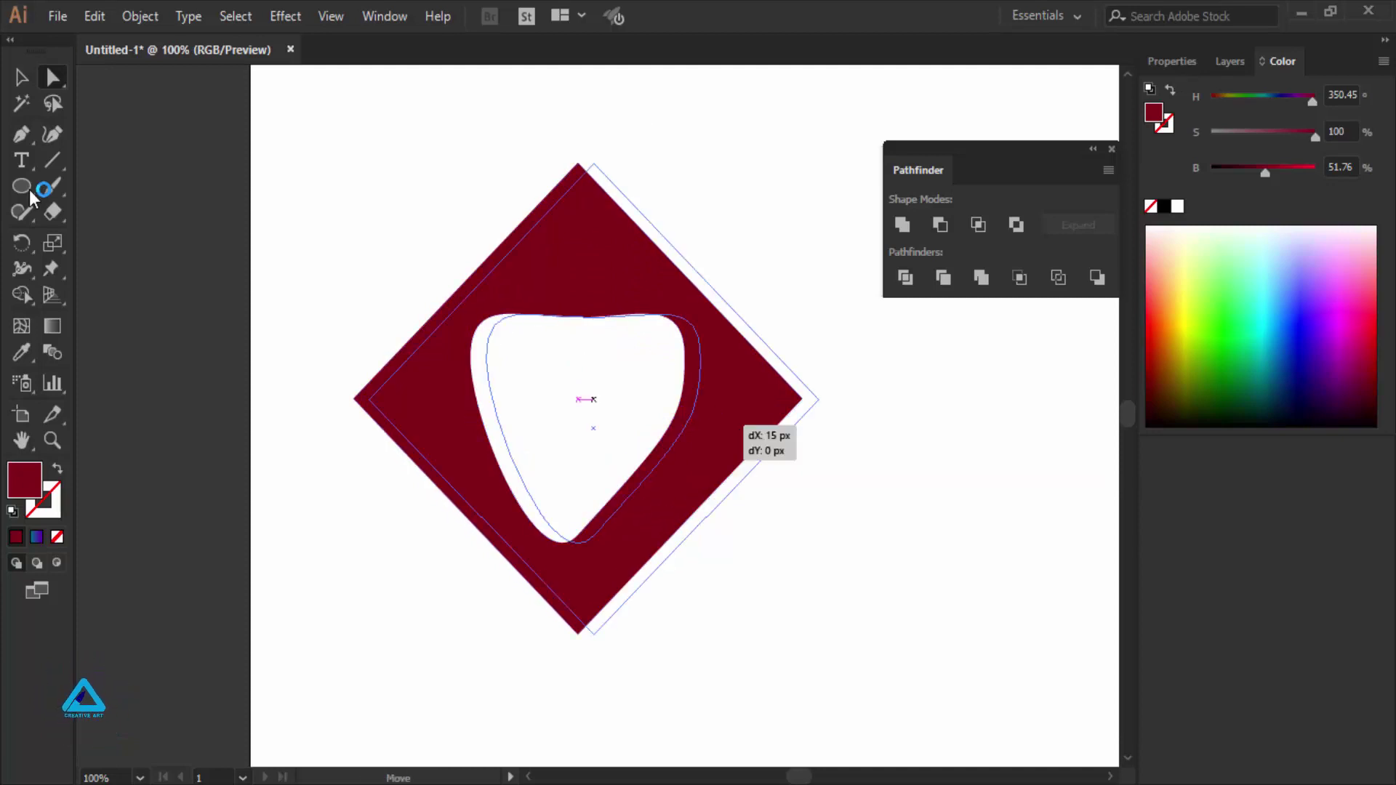
# Undo the hole reshaping, move the diamond toward the upper left, and zoom to 100%.
pyautogui.press('v')
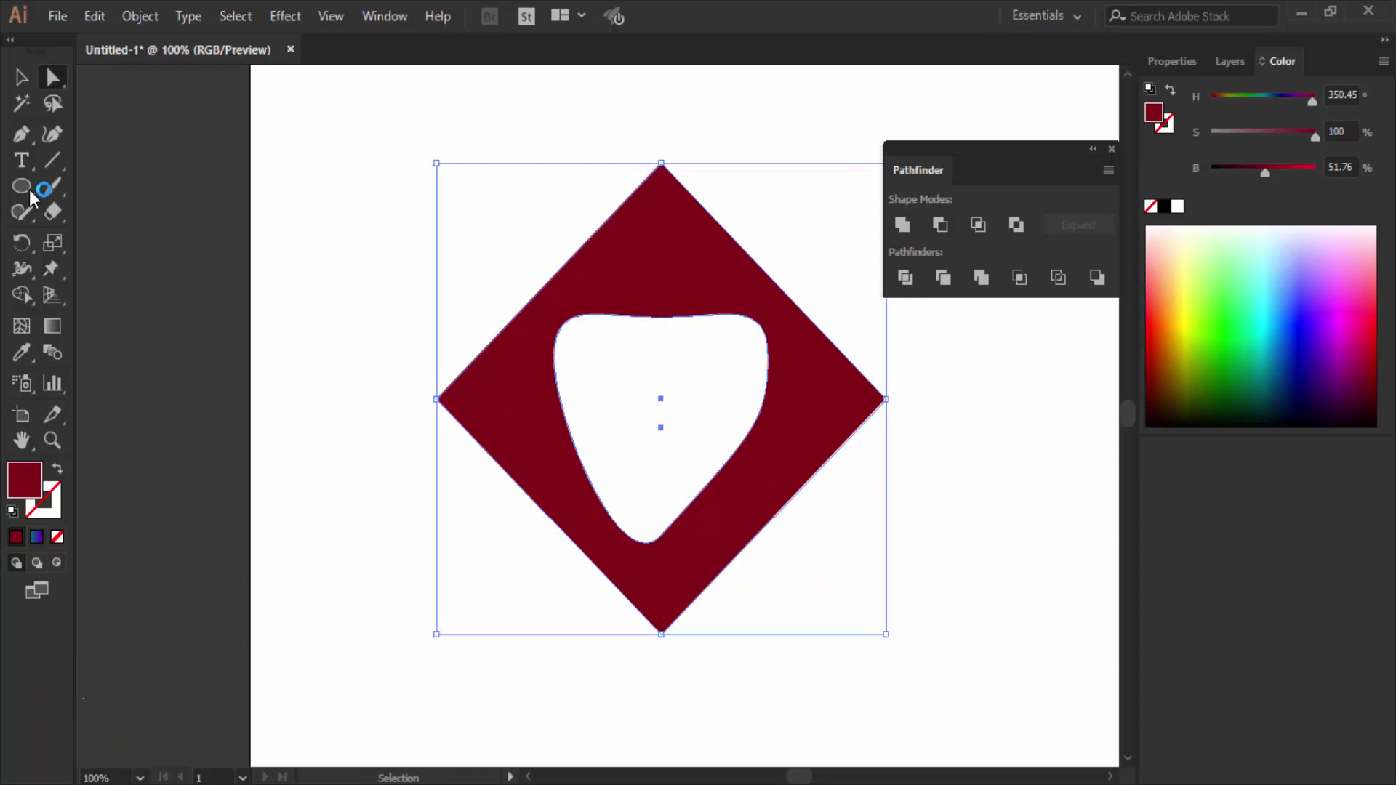
pyautogui.hotkey('ctrl', 'z')
pyautogui.hotkey('ctrl', 'z')
pyautogui.hotkey('ctrl', 'z')
pyautogui.hotkey('ctrl', 'z')
pyautogui.hotkey('ctrl', 'z')
pyautogui.hotkey('ctrl', 'z')
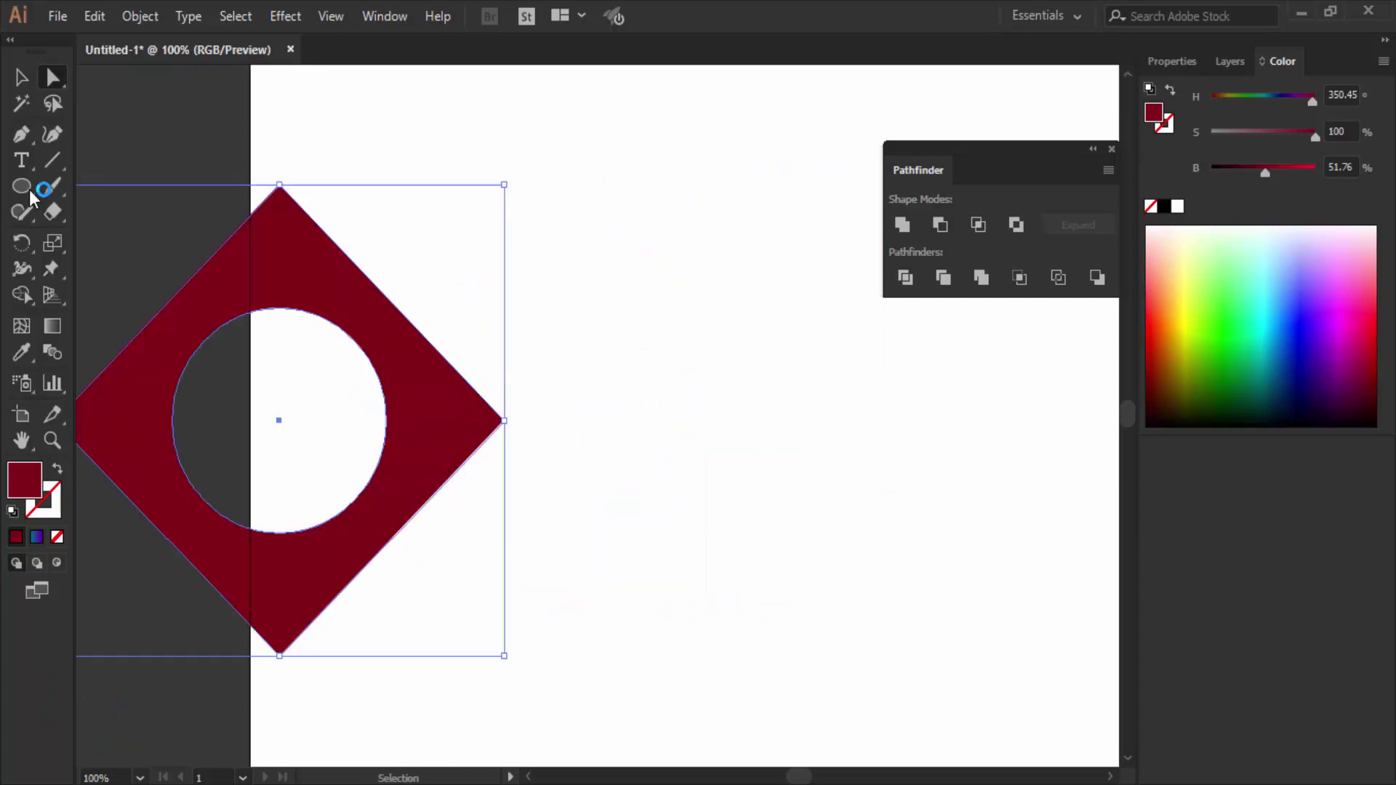
pyautogui.hotkey('ctrl', 'z')
pyautogui.hotkey('ctrl', 'z')
pyautogui.press('v')
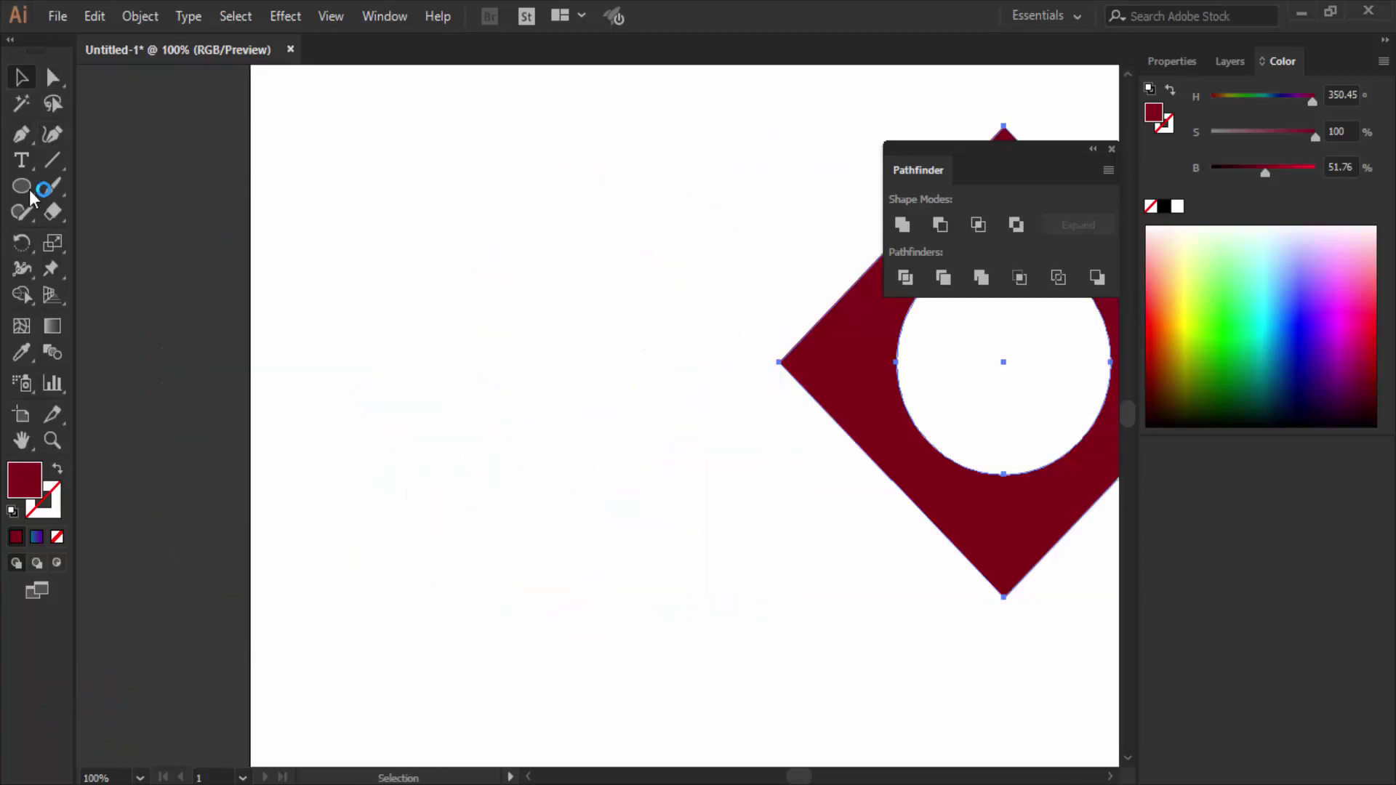
pyautogui.hotkey('ctrl', 'z')
pyautogui.moveTo(975, 390); pyautogui.dragTo(700, 360)
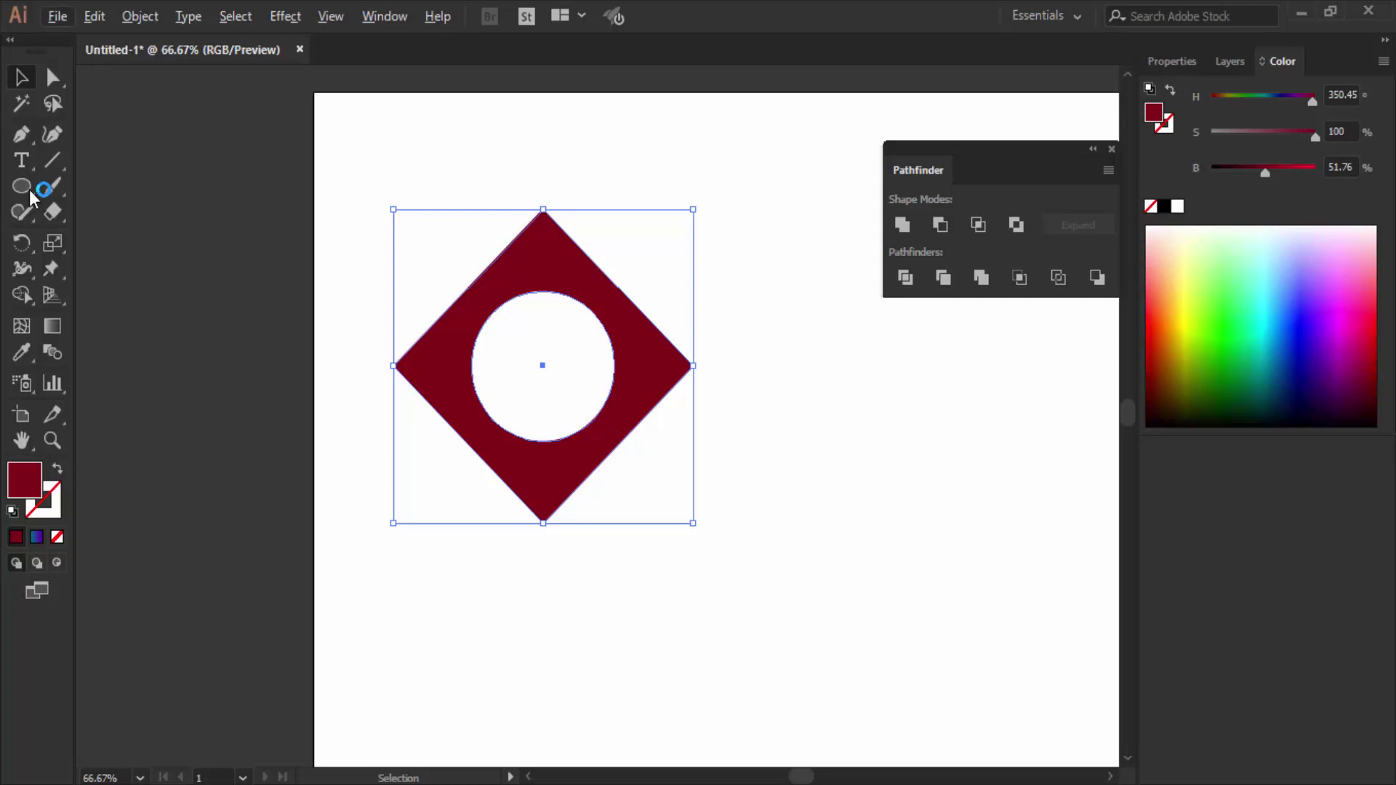
pyautogui.hotkey('ctrl', '1')
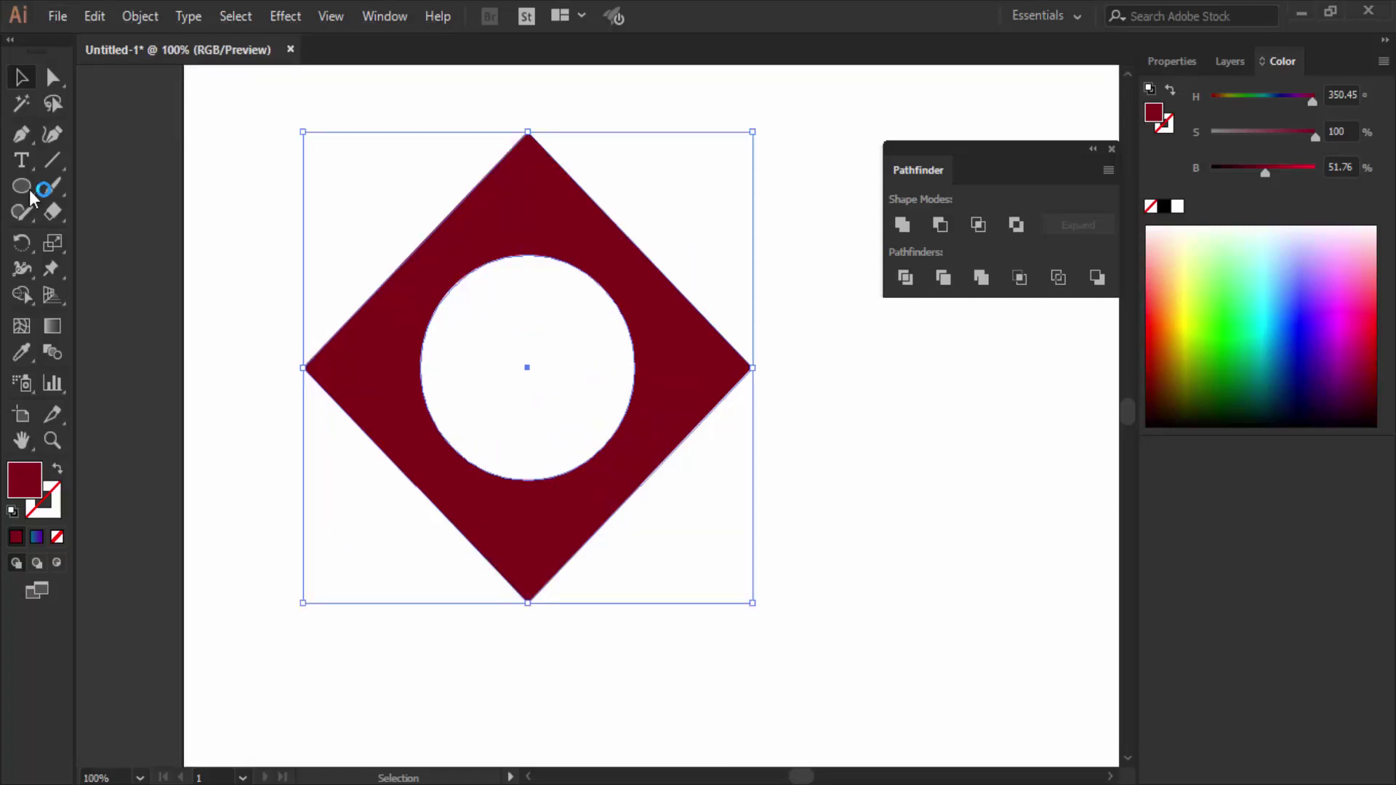
# Draw a small square, place it at the diamond's top, and cut it in as a compound hole.
pyautogui.hotkey('ctrl', 'shift', 'a')
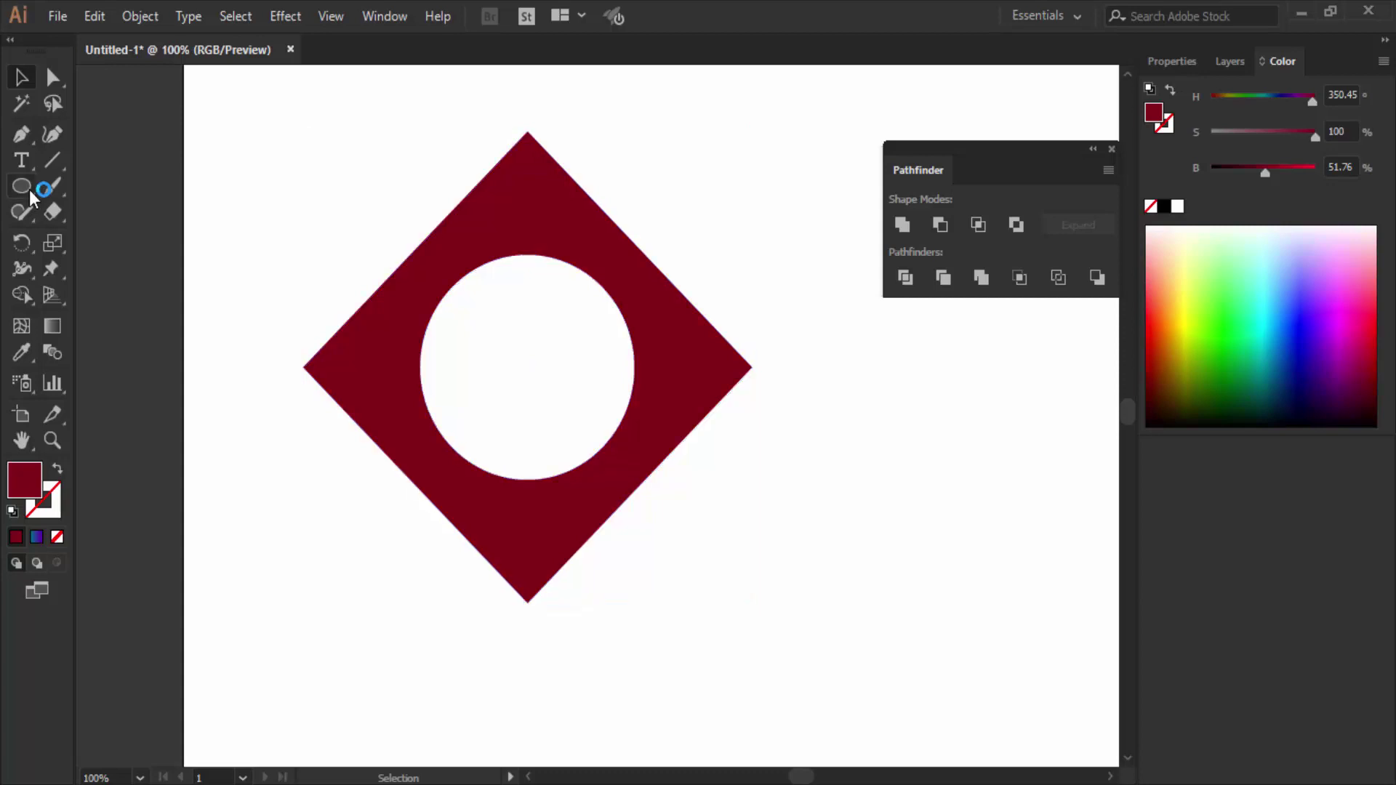
pyautogui.click(29, 190)
pyautogui.press('m')
pyautogui.moveTo(835, 469); pyautogui.dragTo(880, 516)
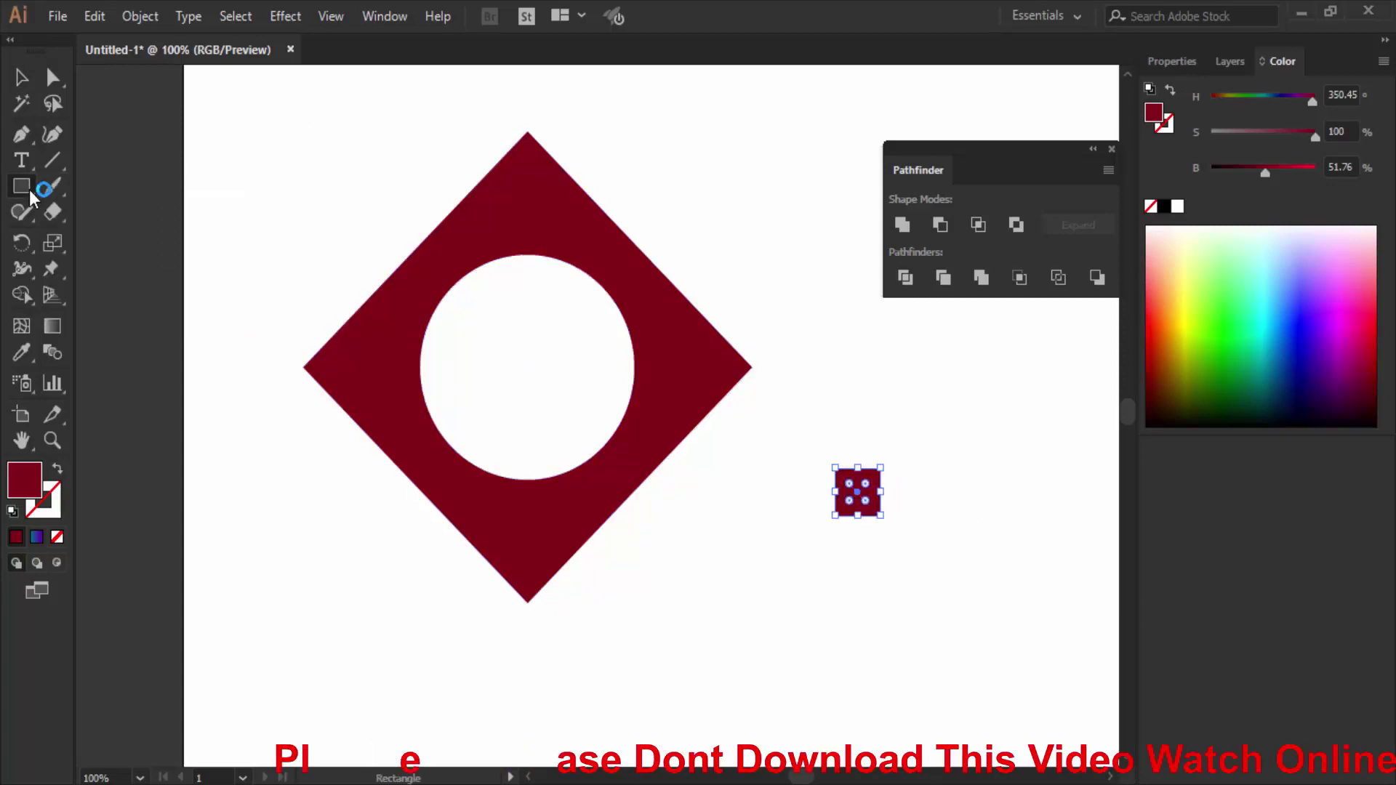
pyautogui.press('v')
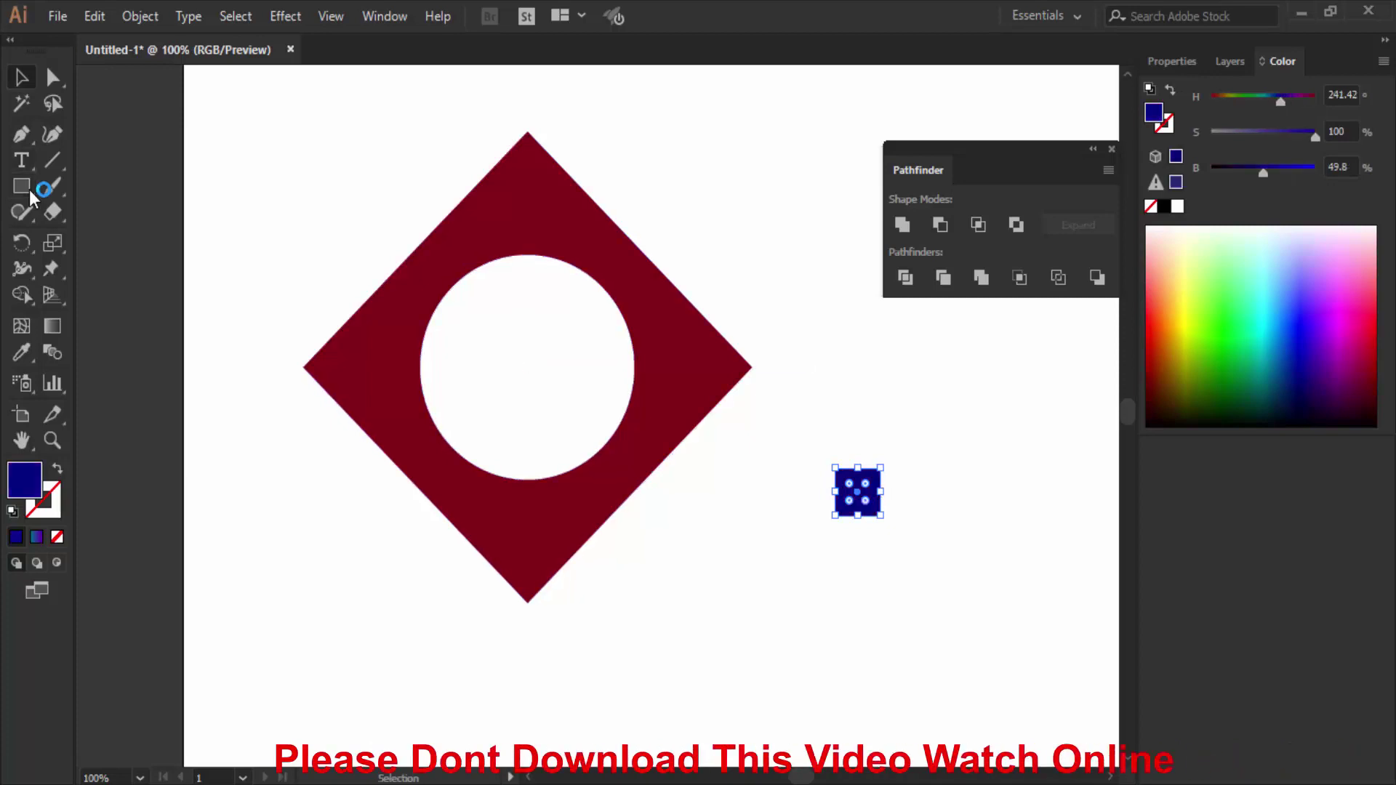
pyautogui.moveTo(857, 491); pyautogui.dragTo(528, 214)
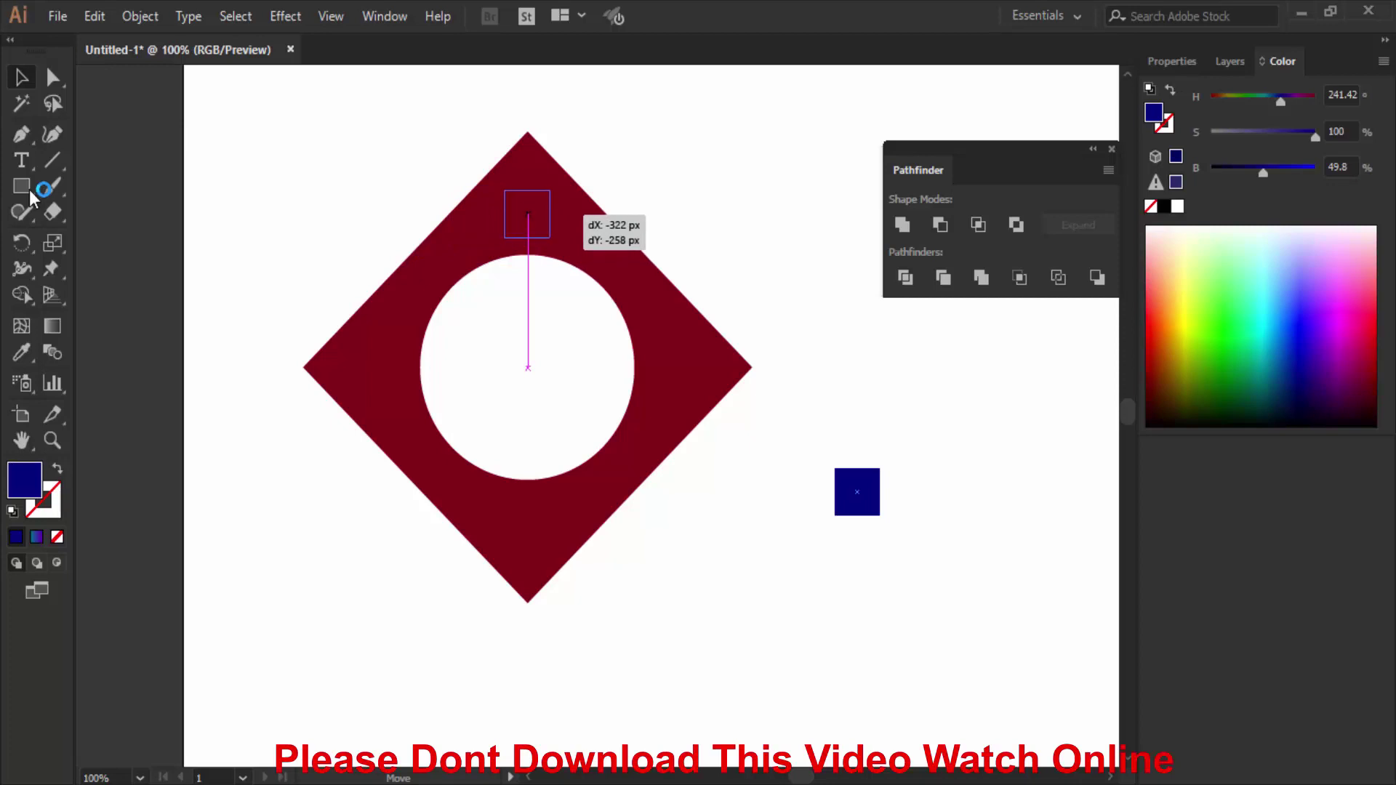
pyautogui.moveTo(772, 158); pyautogui.dragTo(423, 389)
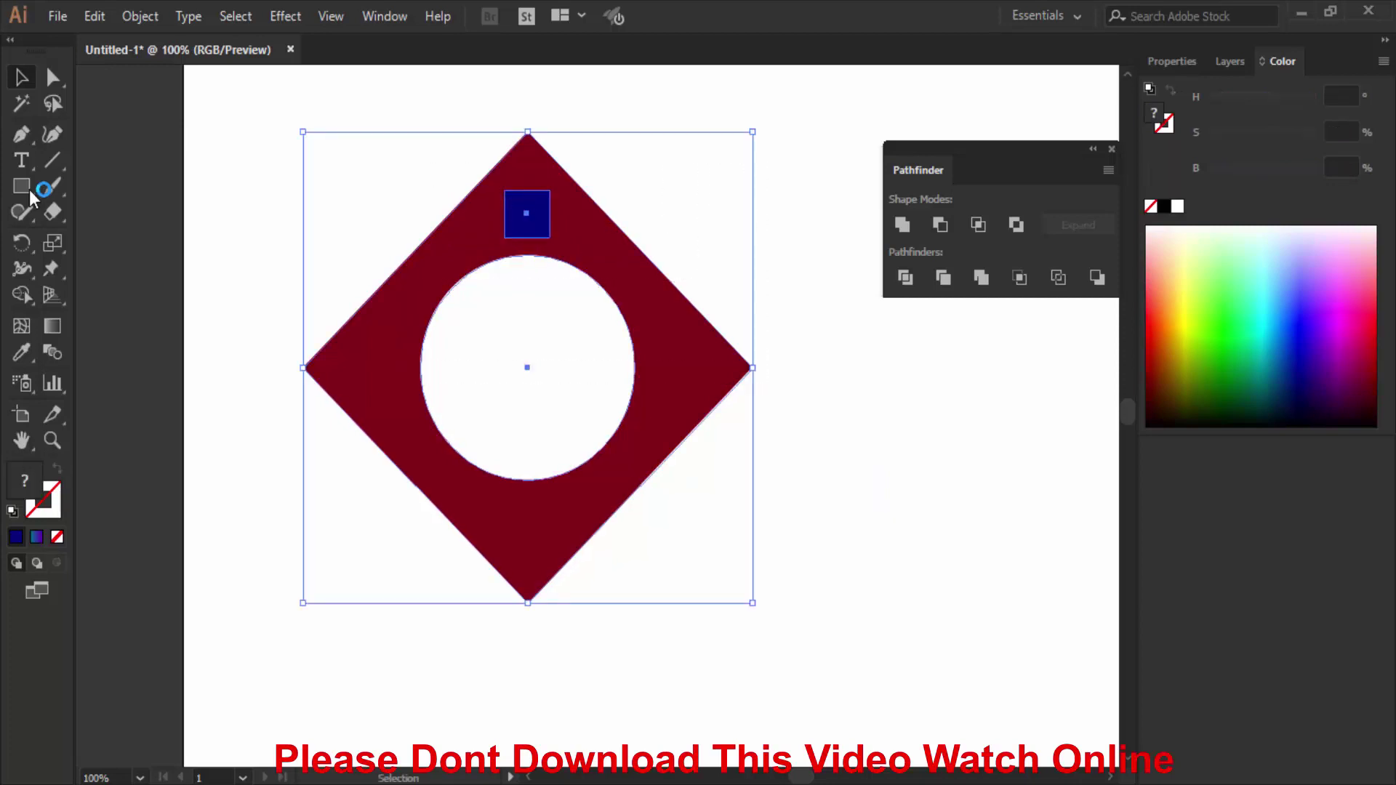
pyautogui.click(140, 16)
pyautogui.moveTo(246, 748)
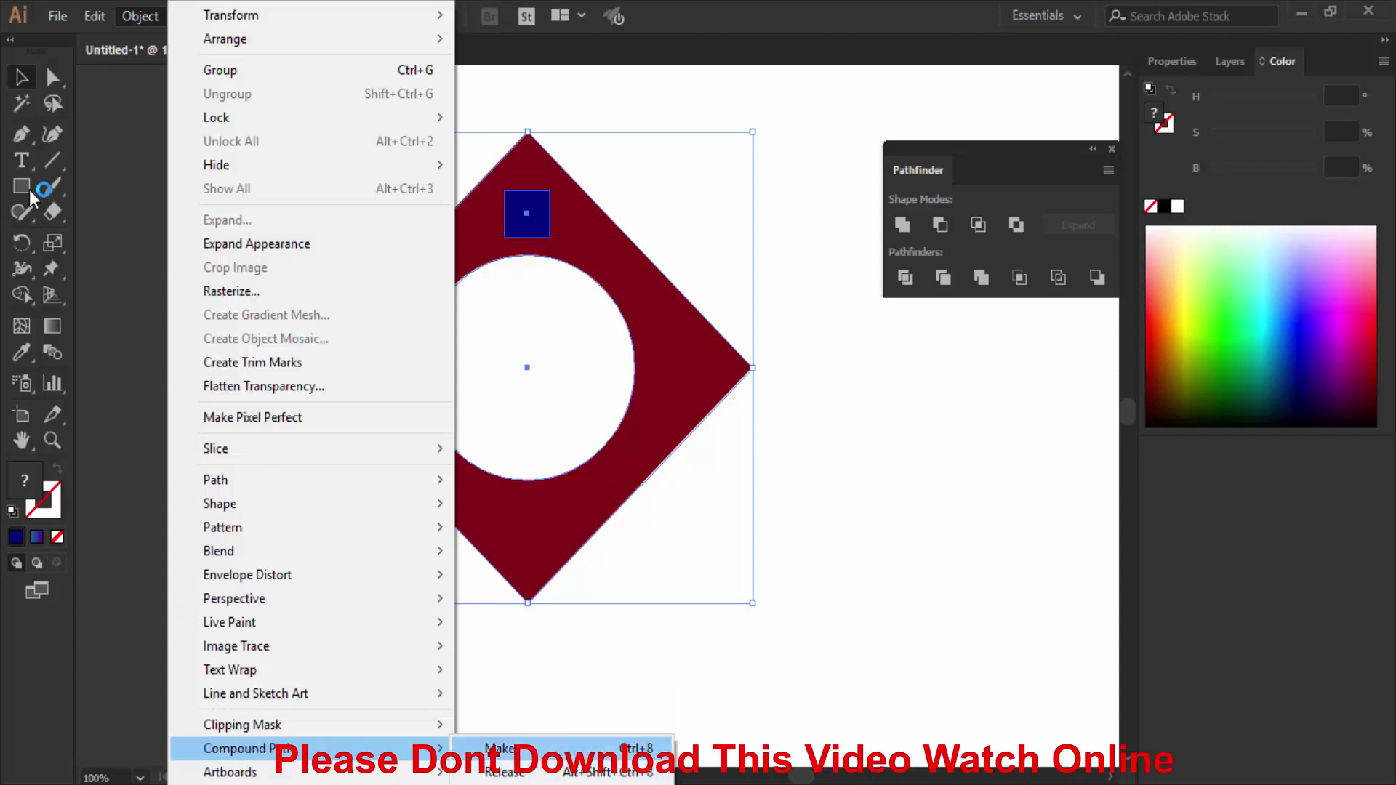
pyautogui.click(500, 748)
# Inspect the holes, then delete the whole diamond and reset default white fill and black stroke.
pyautogui.hotkey('ctrl', 'shift', 'a')
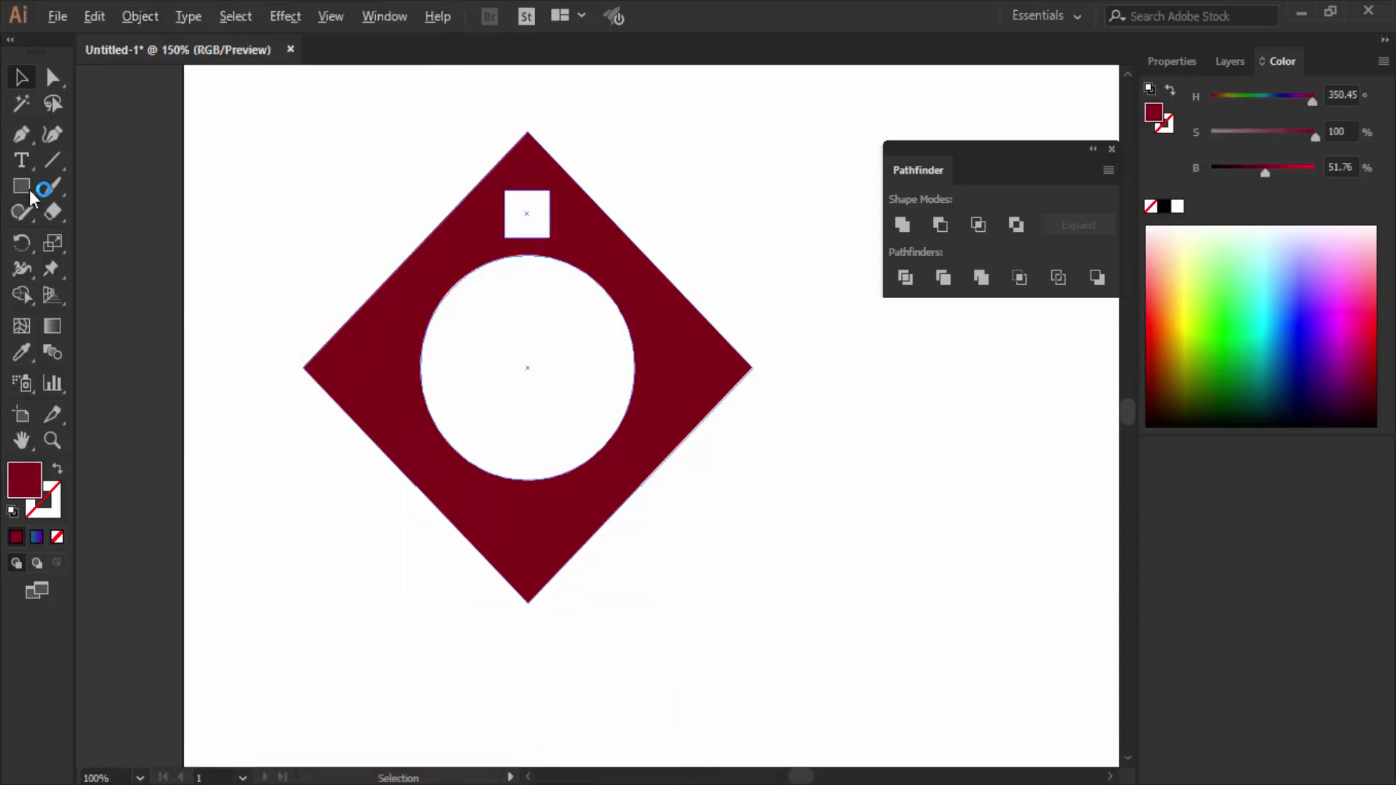
pyautogui.hotkey('ctrl', '+')
pyautogui.hotkey('ctrl', '+')
pyautogui.hotkey('ctrl', '1')
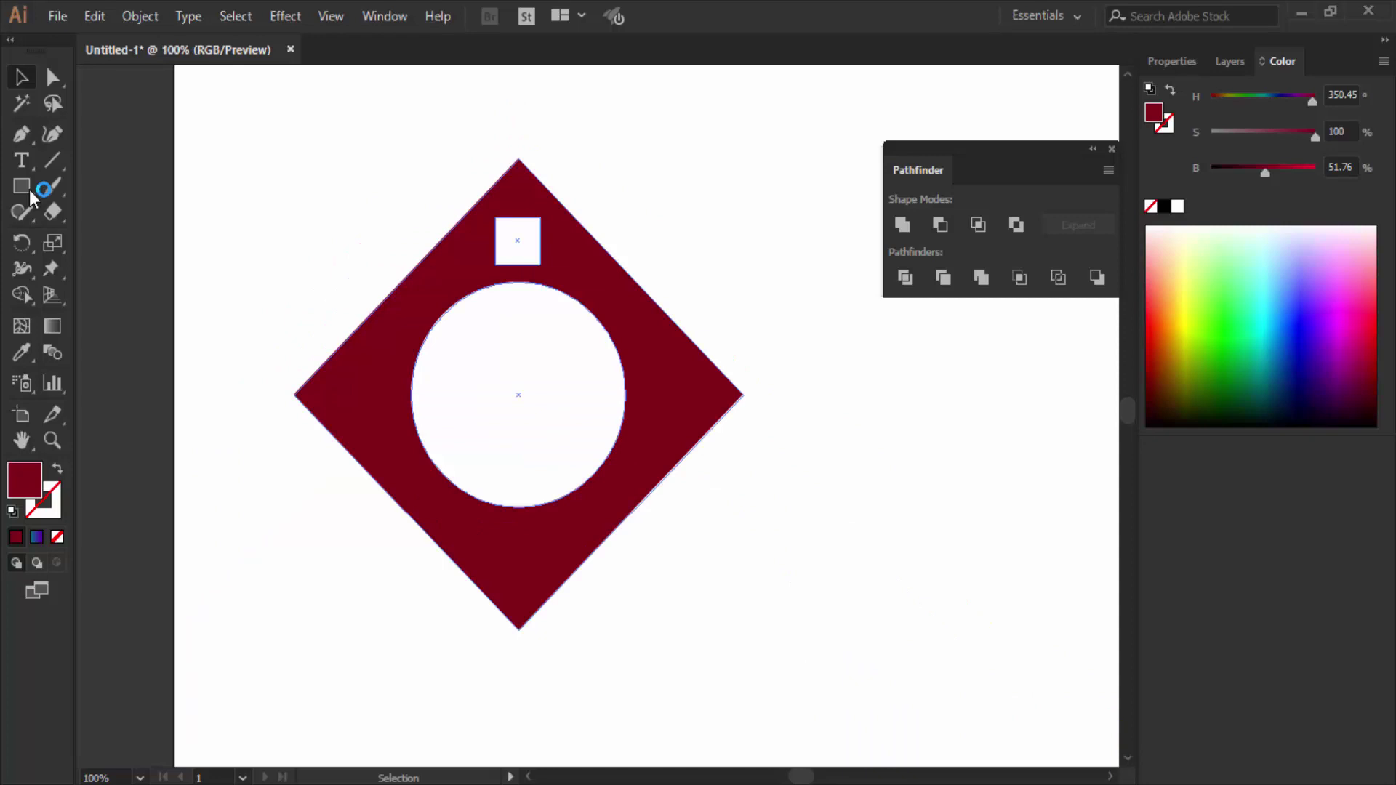
pyautogui.moveTo(662, 138); pyautogui.dragTo(353, 329)
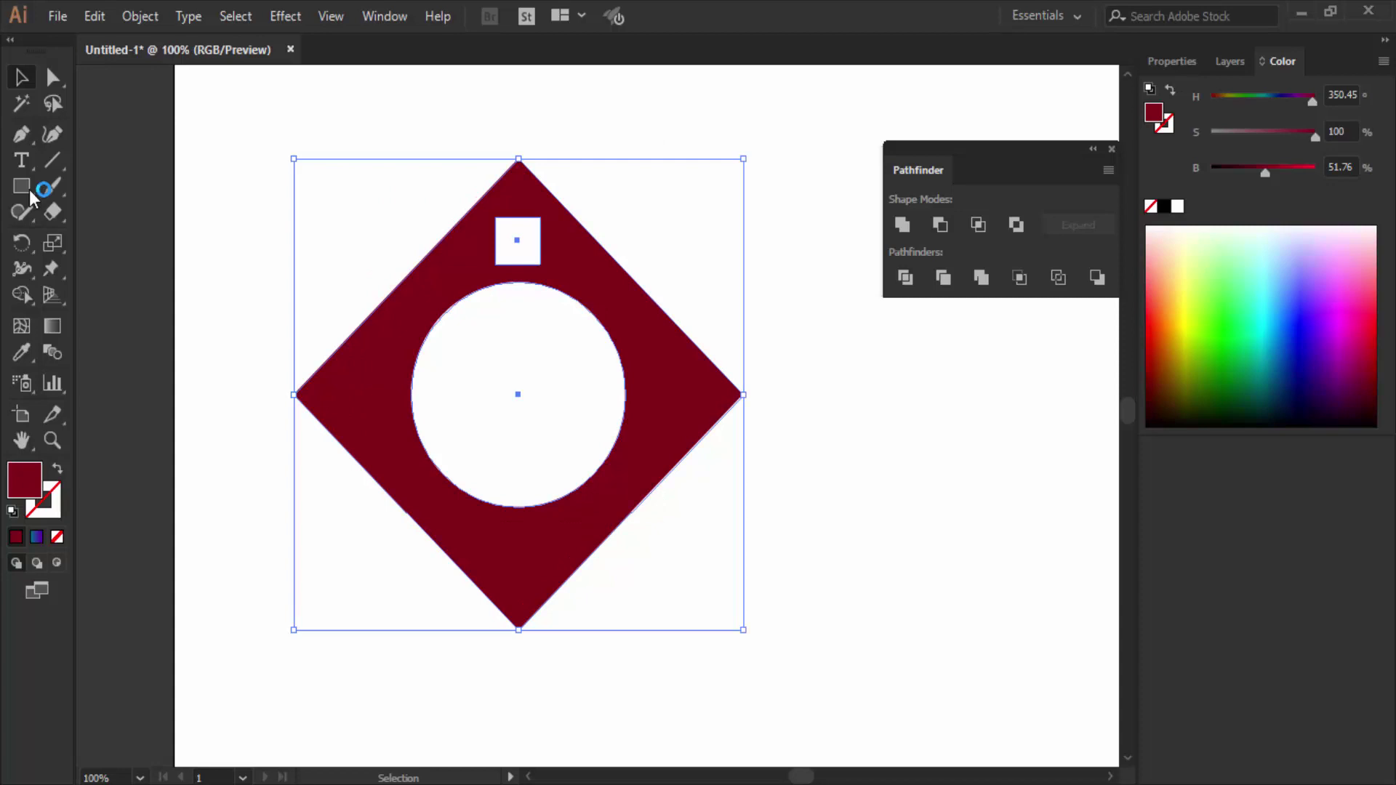
pyautogui.press('Delete')
pyautogui.press('d')
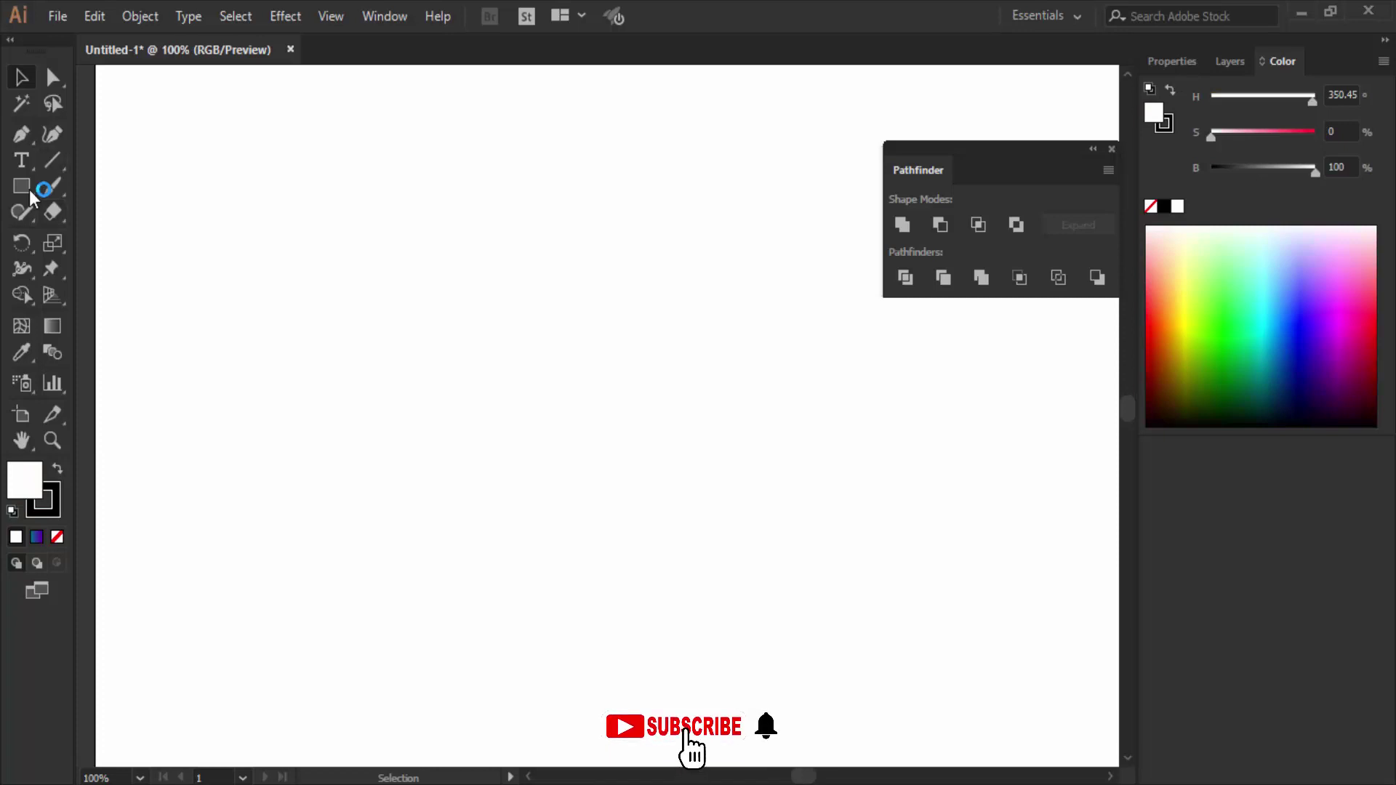
# Draw a square, rotate it 45° into a diamond, and fill it with a teal-to-purple gradient.
pyautogui.click(30, 194)
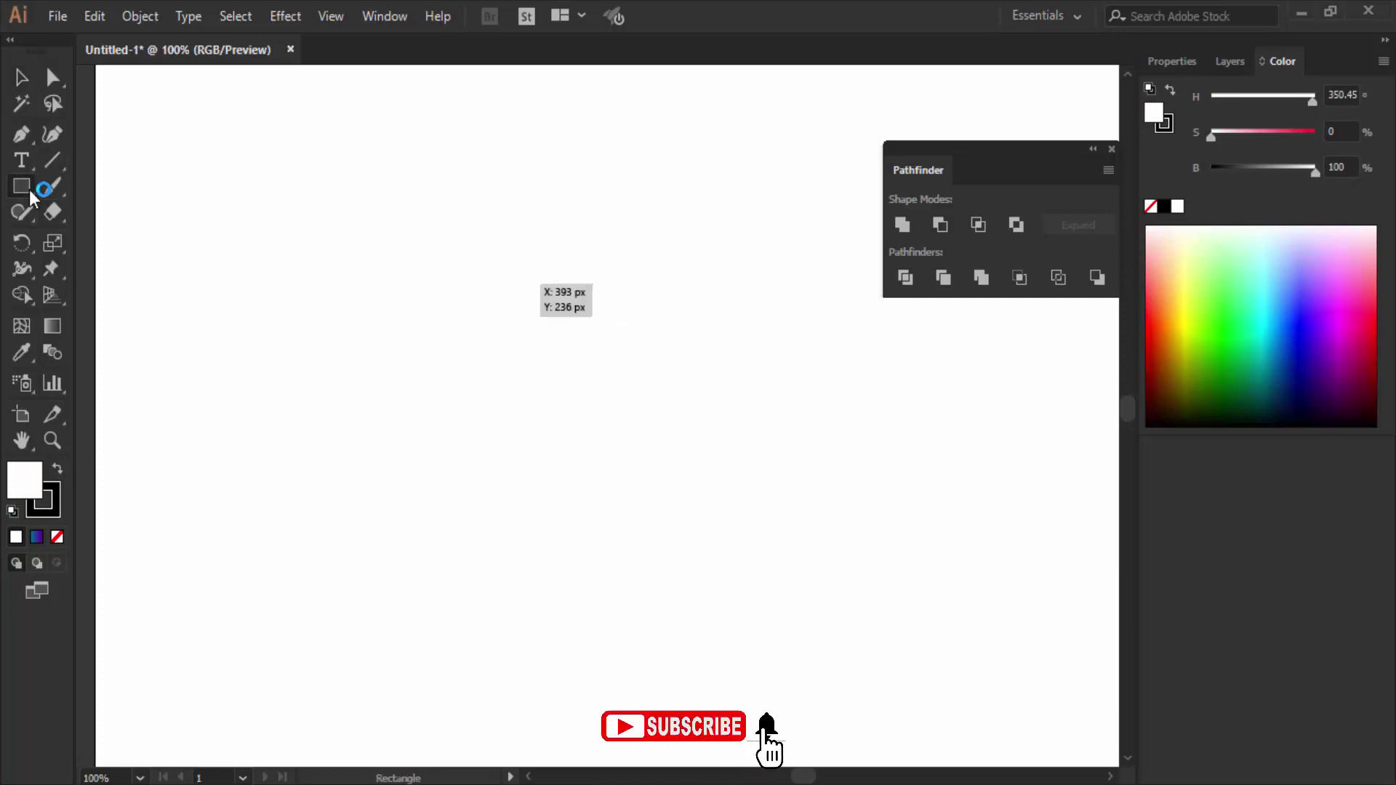
pyautogui.moveTo(474, 286); pyautogui.dragTo(625, 445)
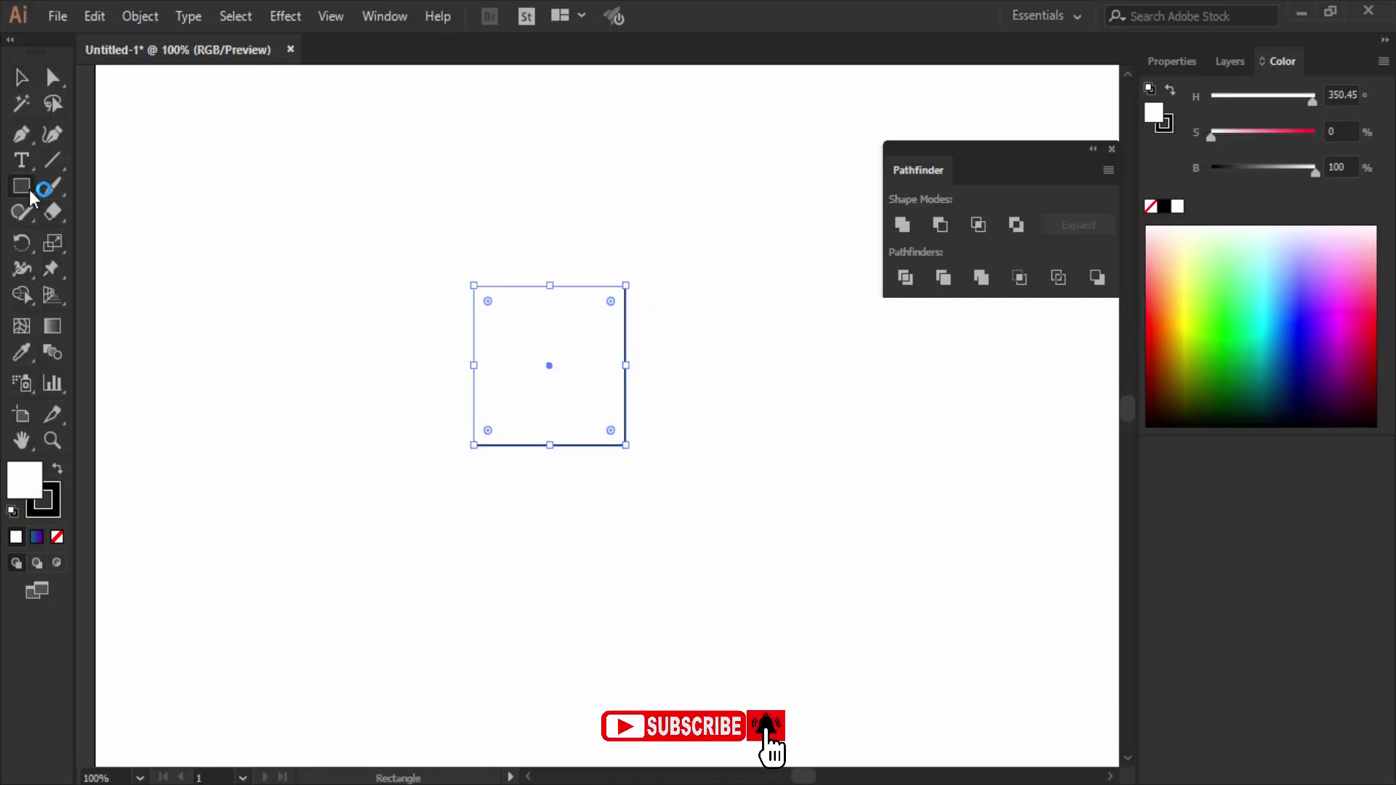
pyautogui.moveTo(659, 295); pyautogui.dragTo(727, 378)
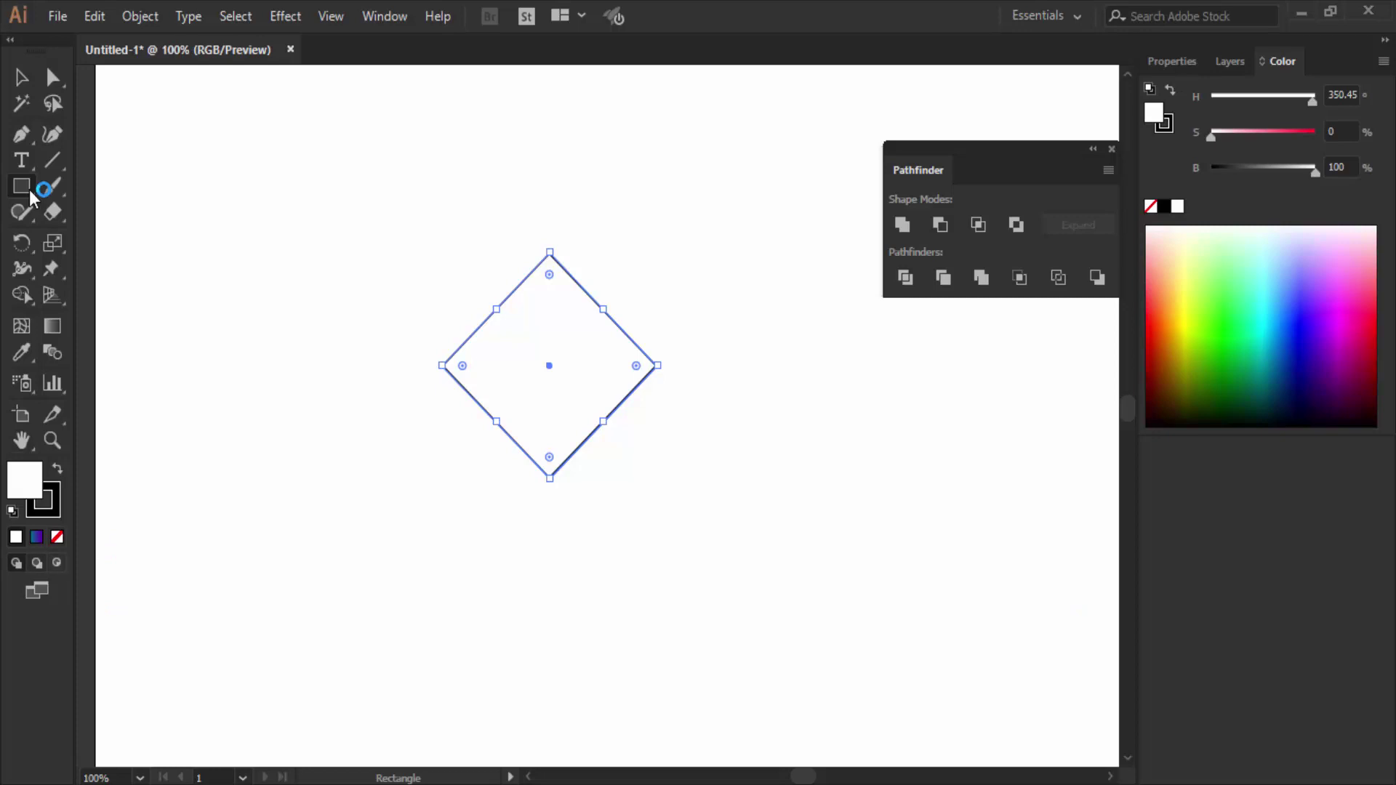
pyautogui.hotkey('ctrl', 'F9')
pyautogui.press('.')
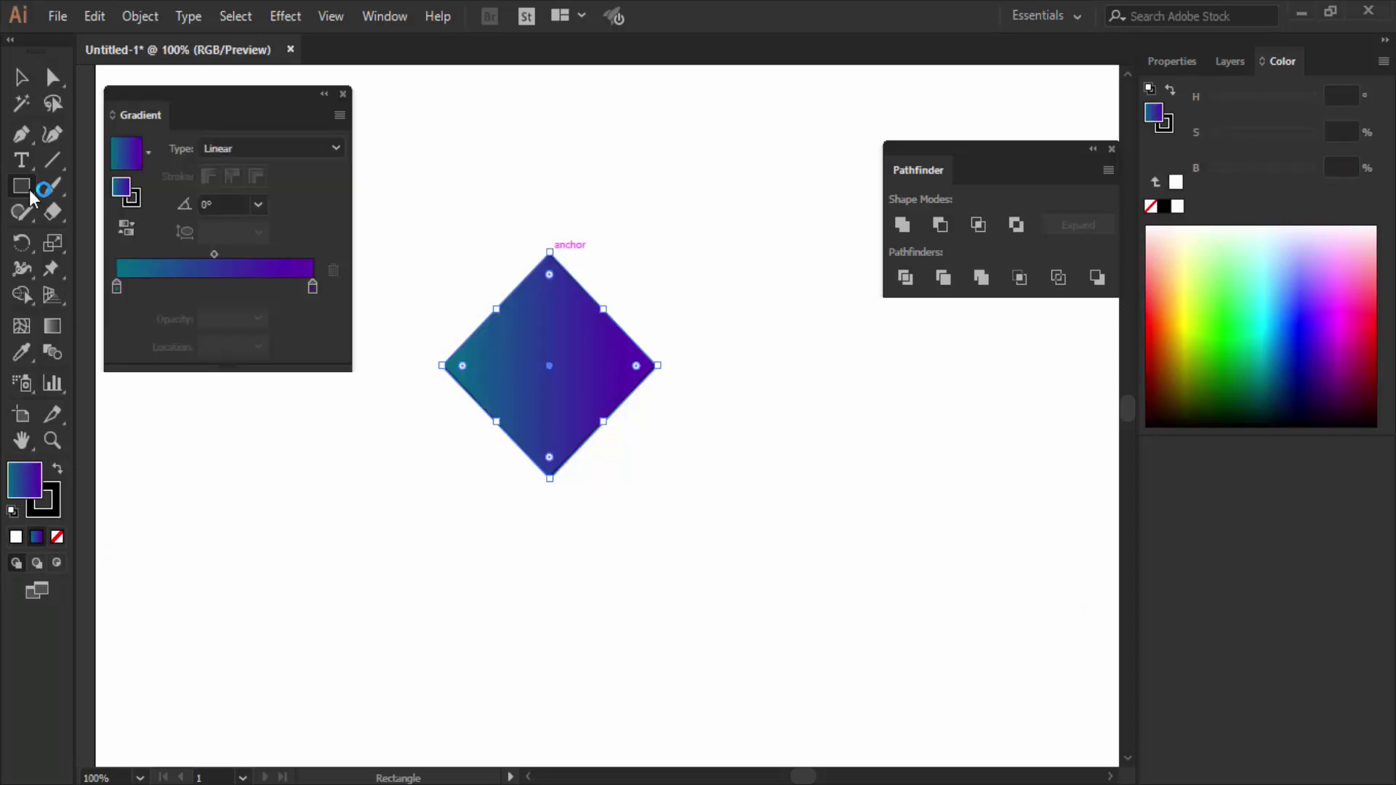
# Set the diamond's stroke to None and move it to the artboard's lower right.
pyautogui.press('x')
pyautogui.press('/')
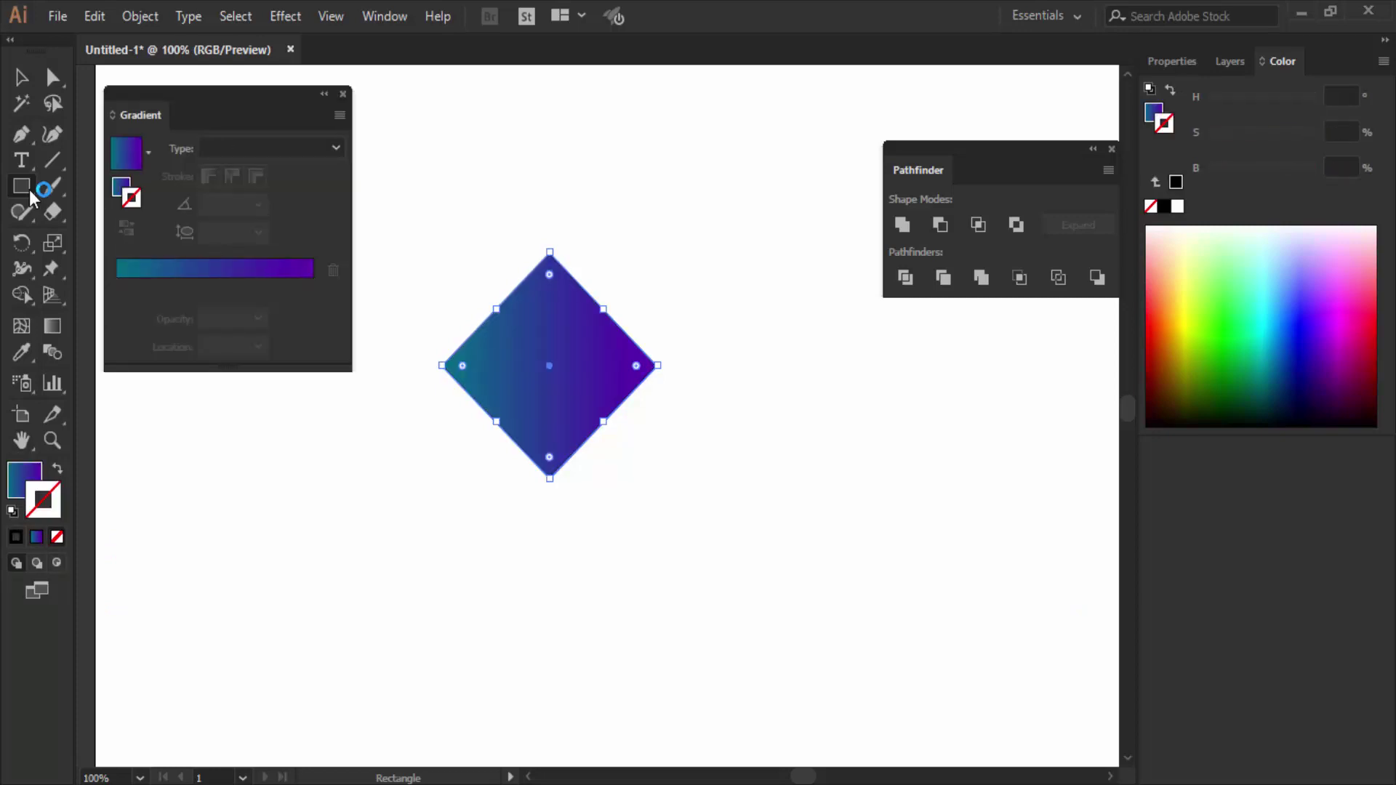
pyautogui.press('x')
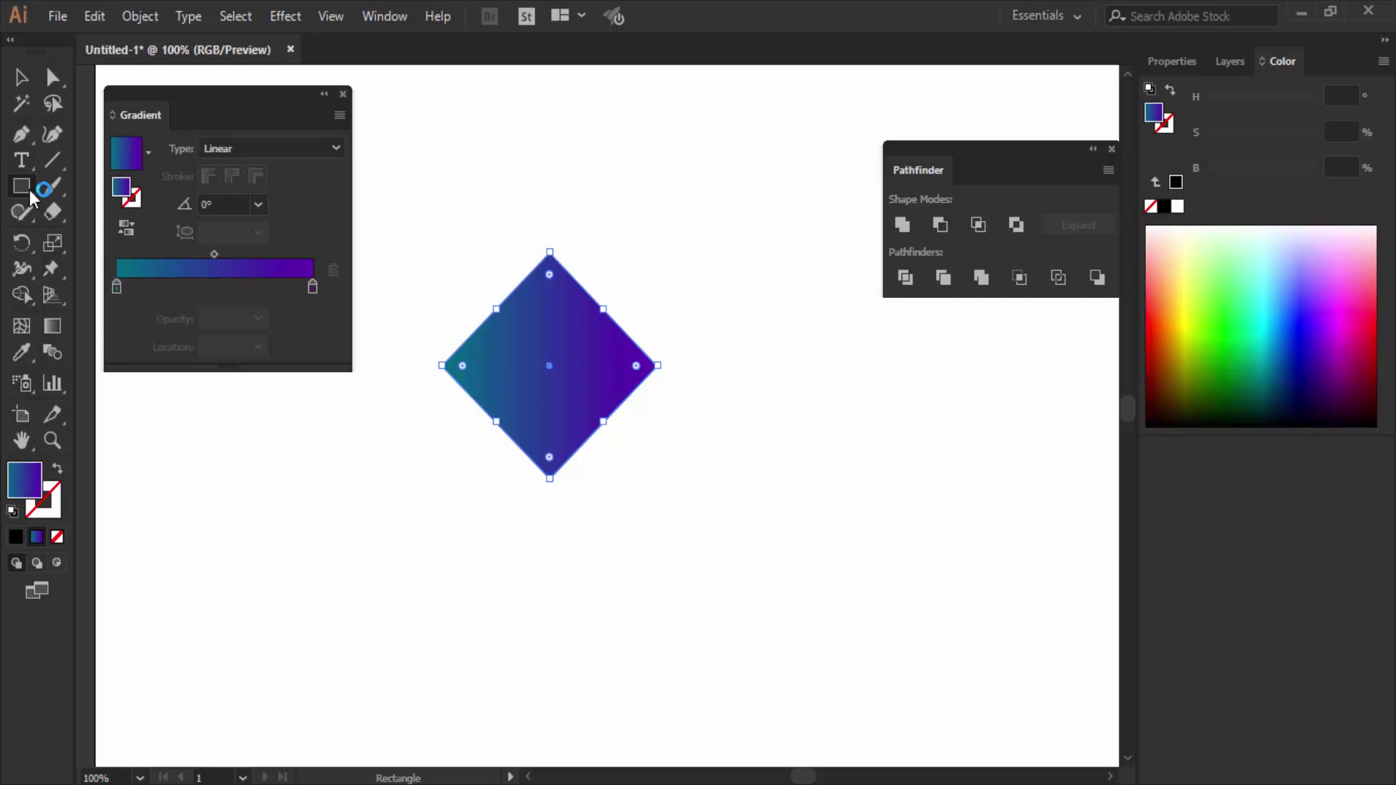
pyautogui.hotkey('ctrl', 'F9')
pyautogui.press('v')
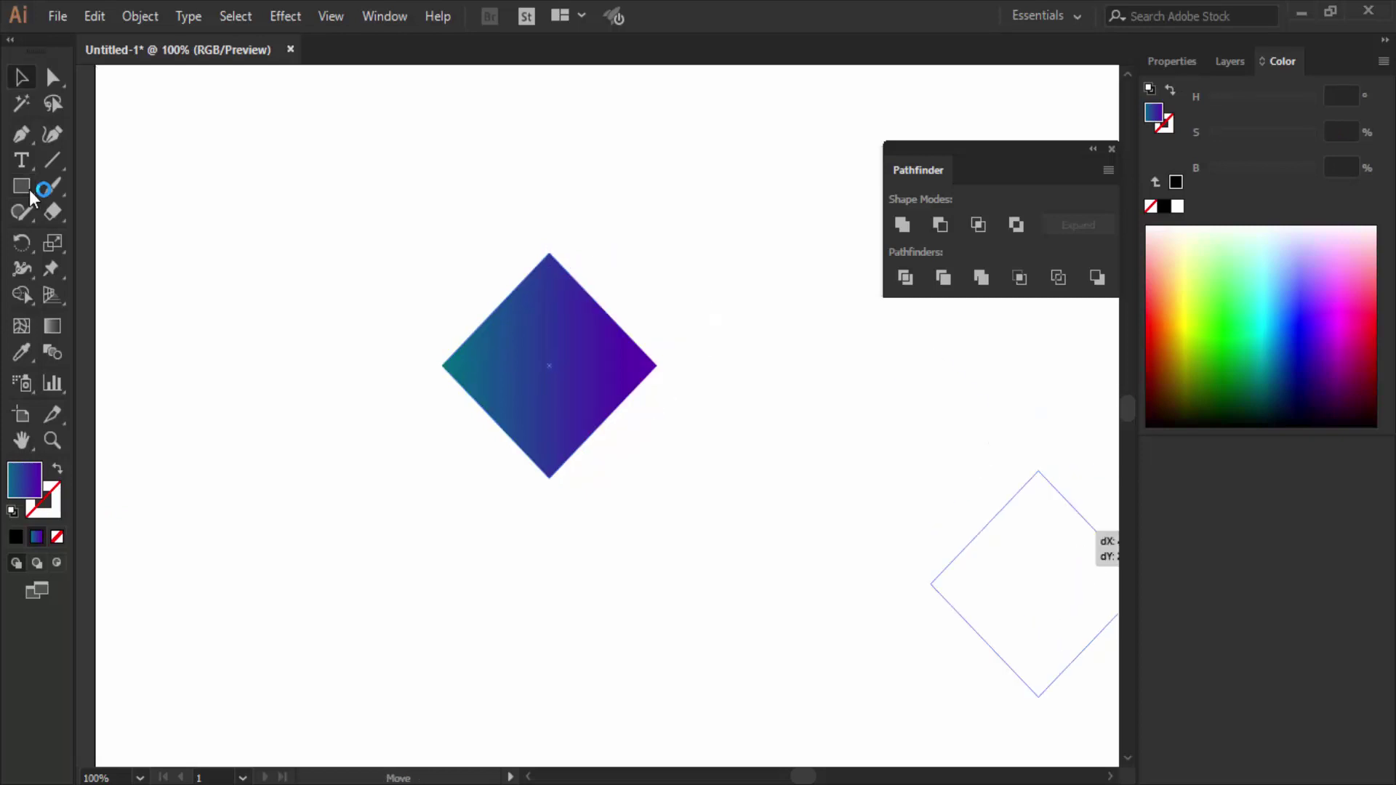
pyautogui.moveTo(596, 322); pyautogui.dragTo(967, 520)
pyautogui.hotkey('ctrl', 'shift', 'a')
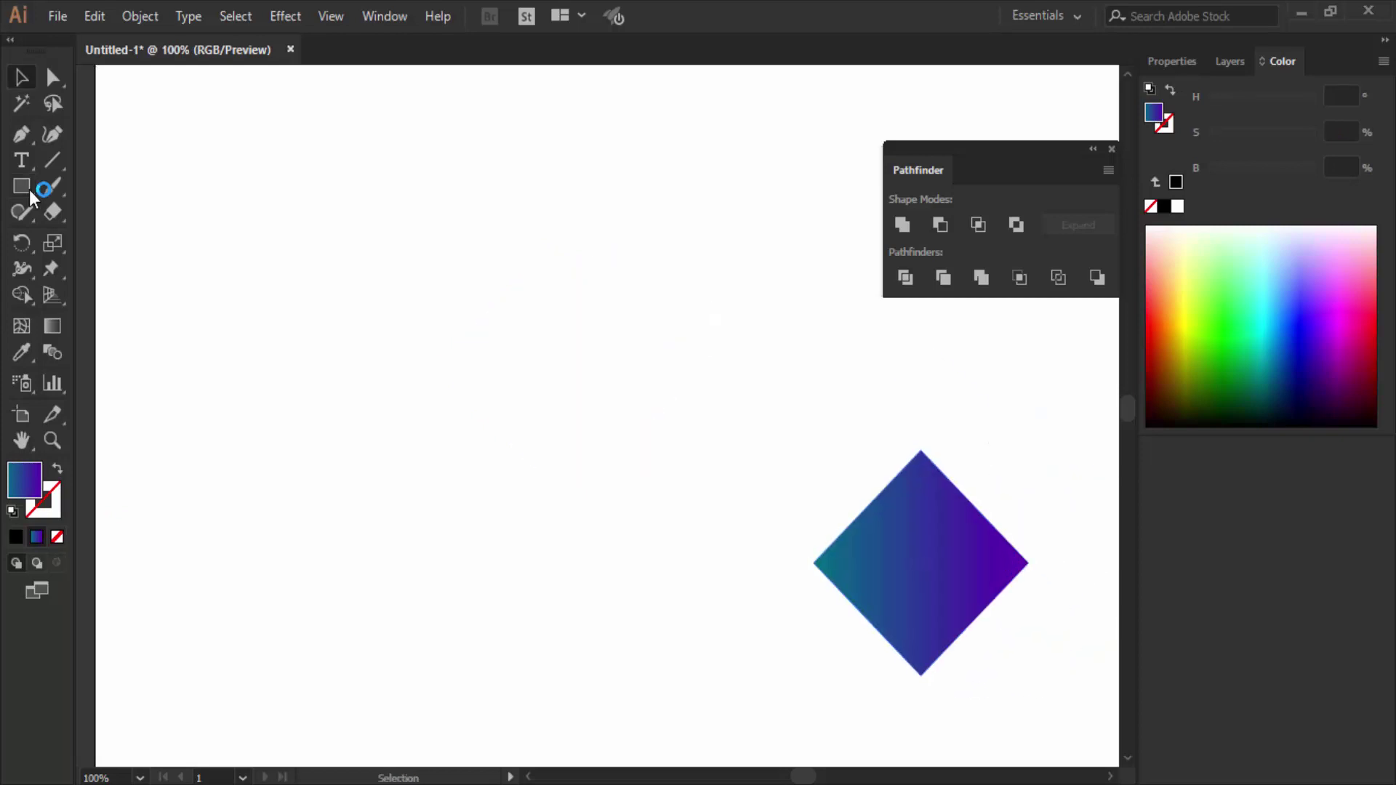
pyautogui.click(29, 190)
# Draw a white, black-outlined square near the top left and rotate it 45° into a diamond.
pyautogui.press('d')
pyautogui.moveTo(304, 240); pyautogui.dragTo(408, 349)
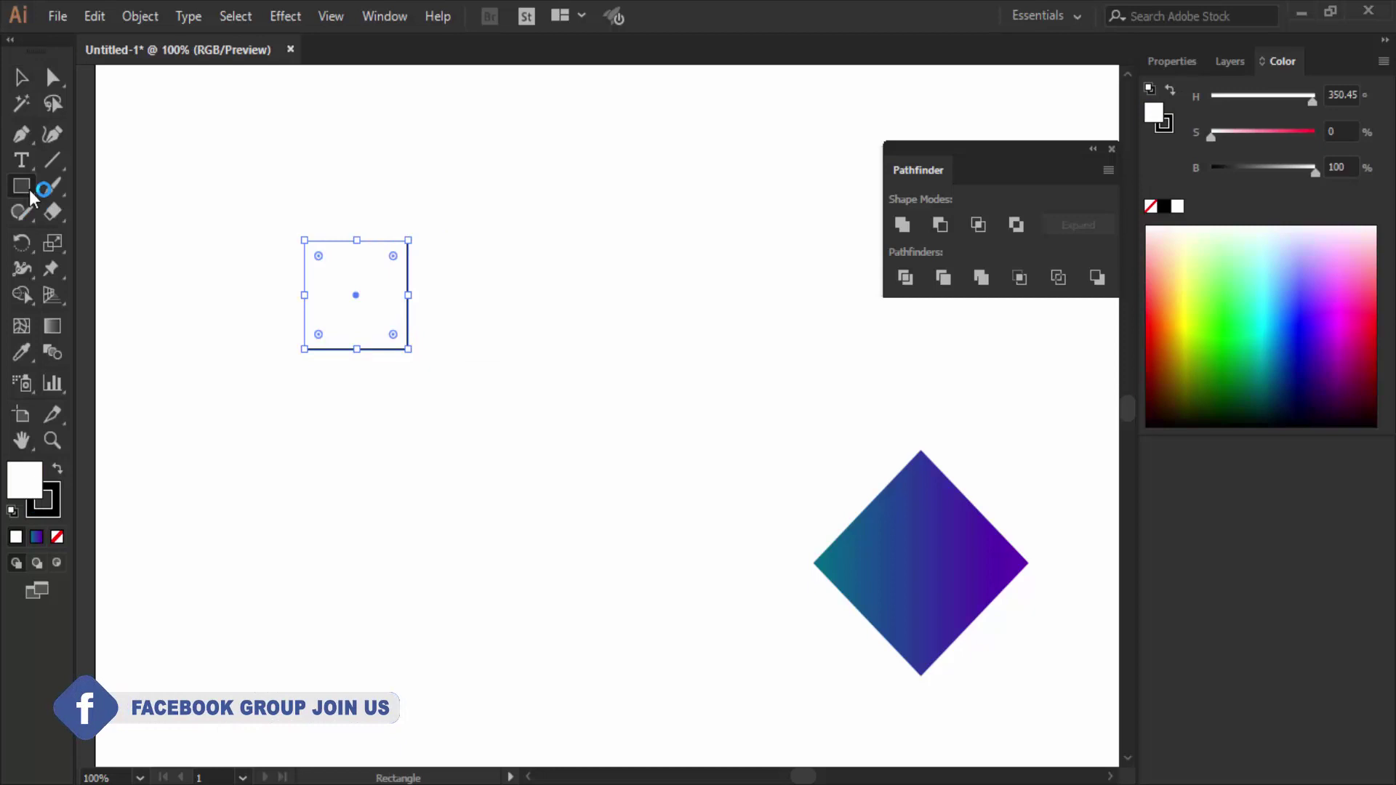
pyautogui.moveTo(416, 358); pyautogui.dragTo(441, 292)
pyautogui.press('v')
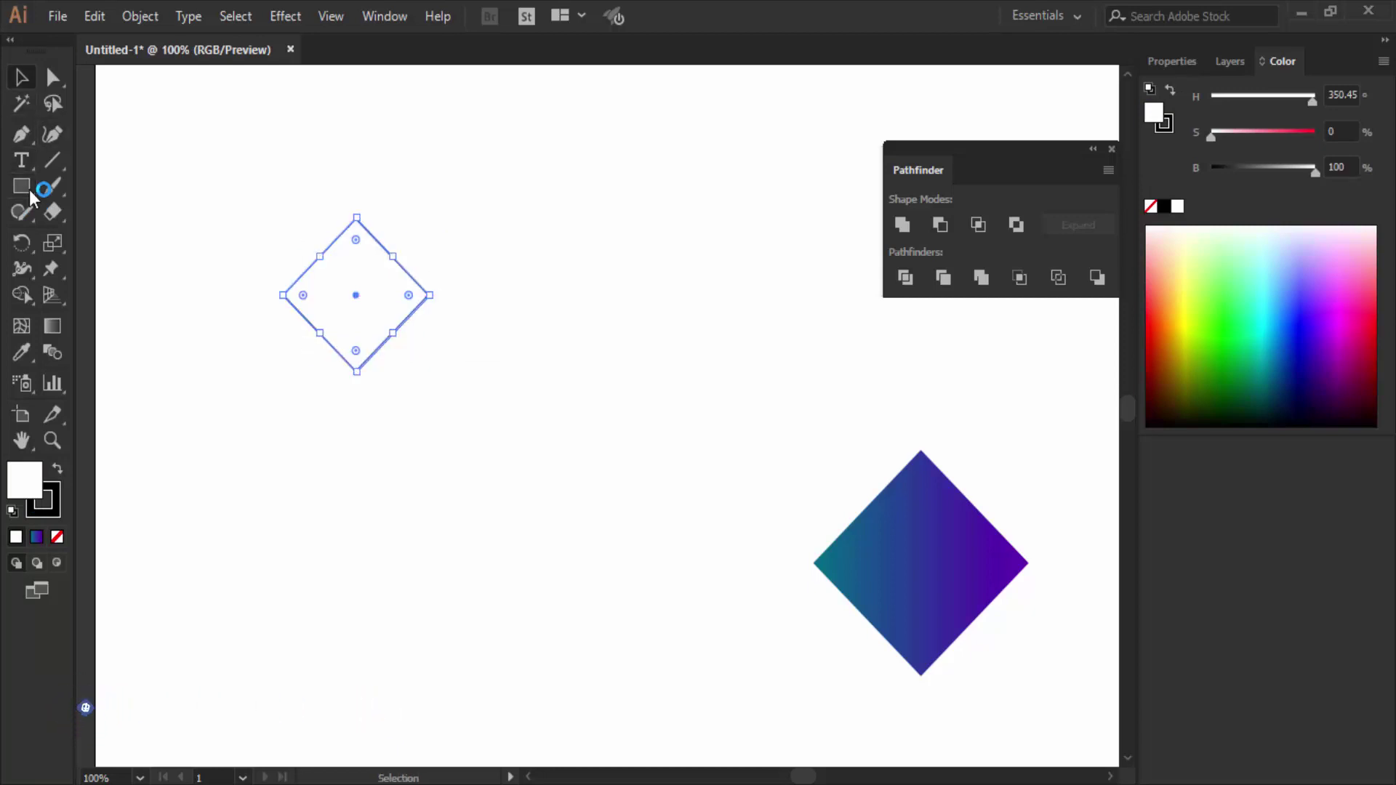
# Duplicate the diamond rightward three times at equal spacing, then select all four.
pyautogui.moveTo(418, 307); pyautogui.dragTo(577, 307)
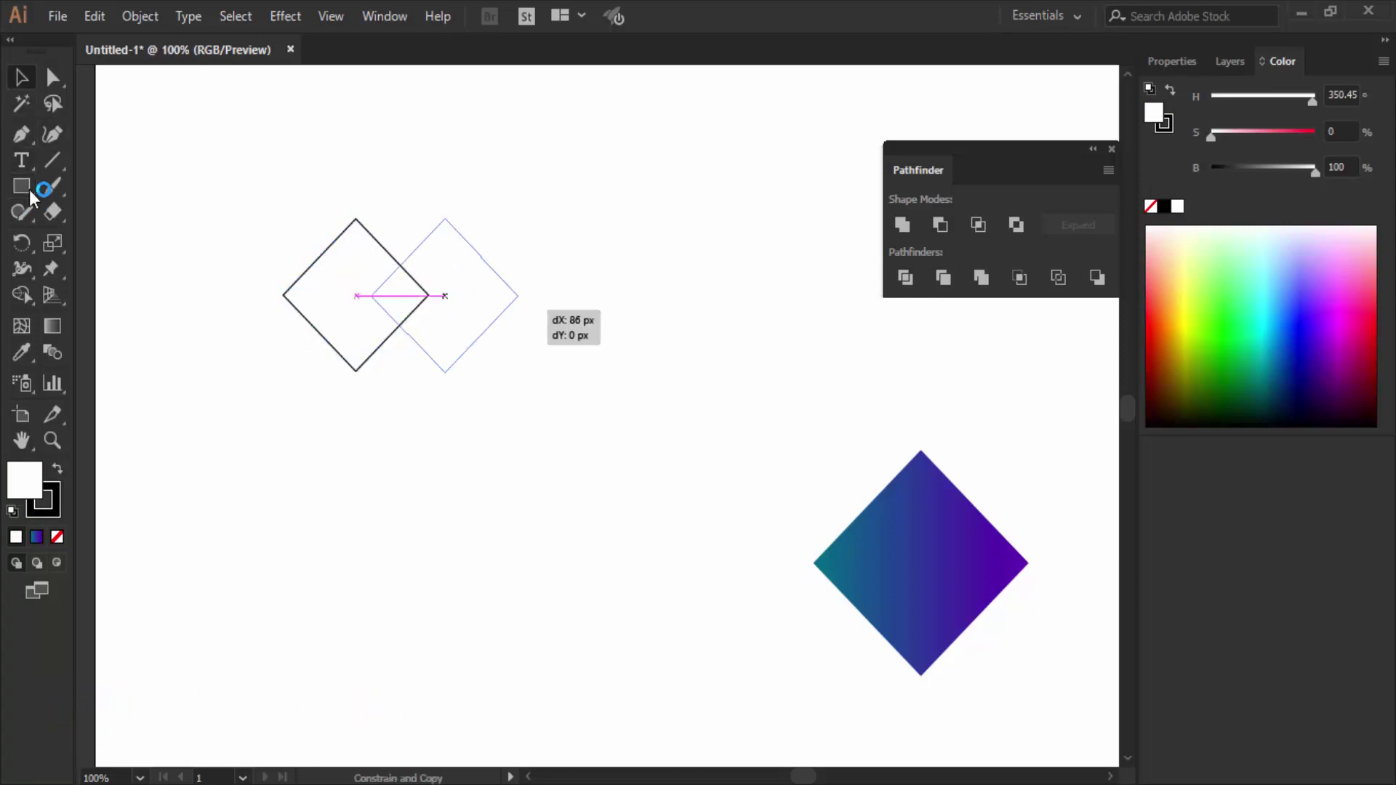
pyautogui.press('a')
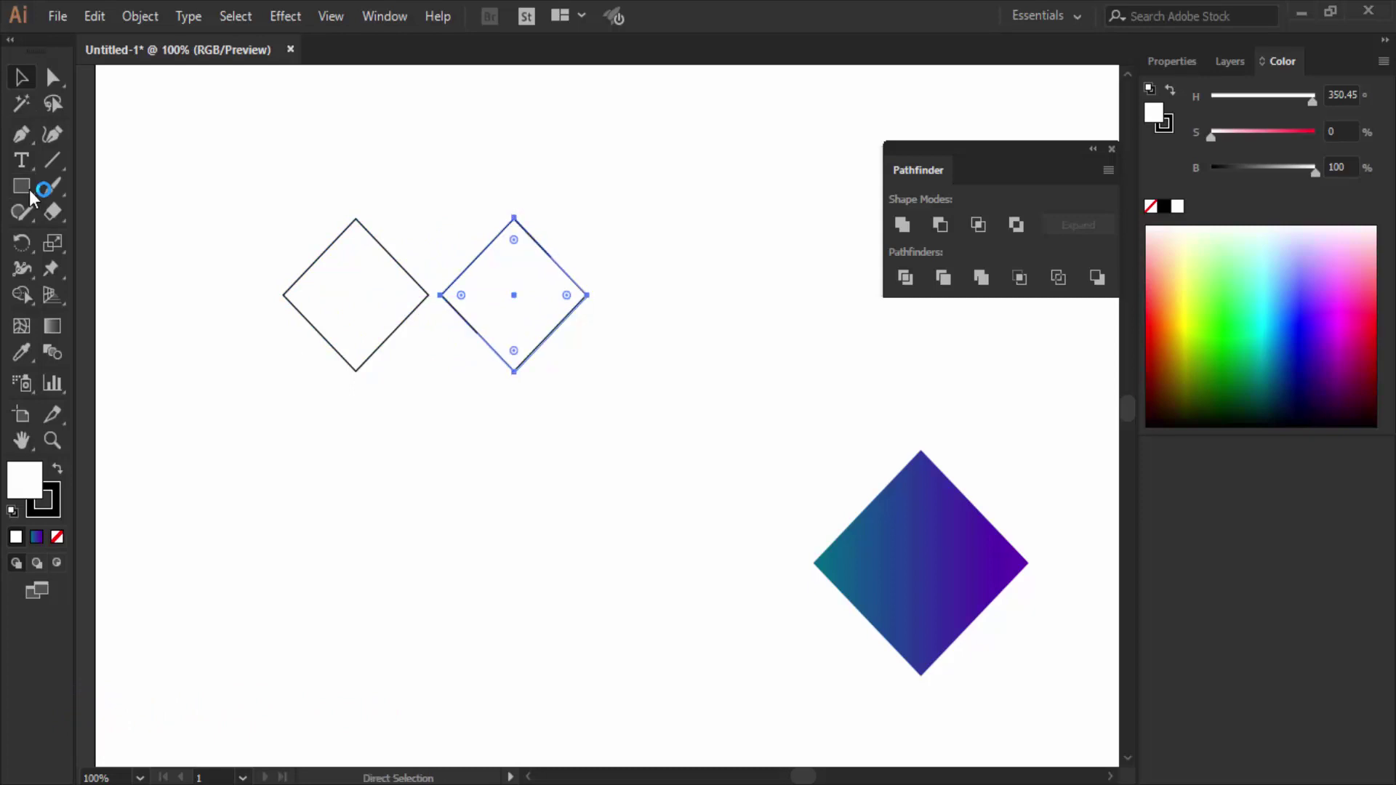
pyautogui.hotkey('ctrl', 'd')
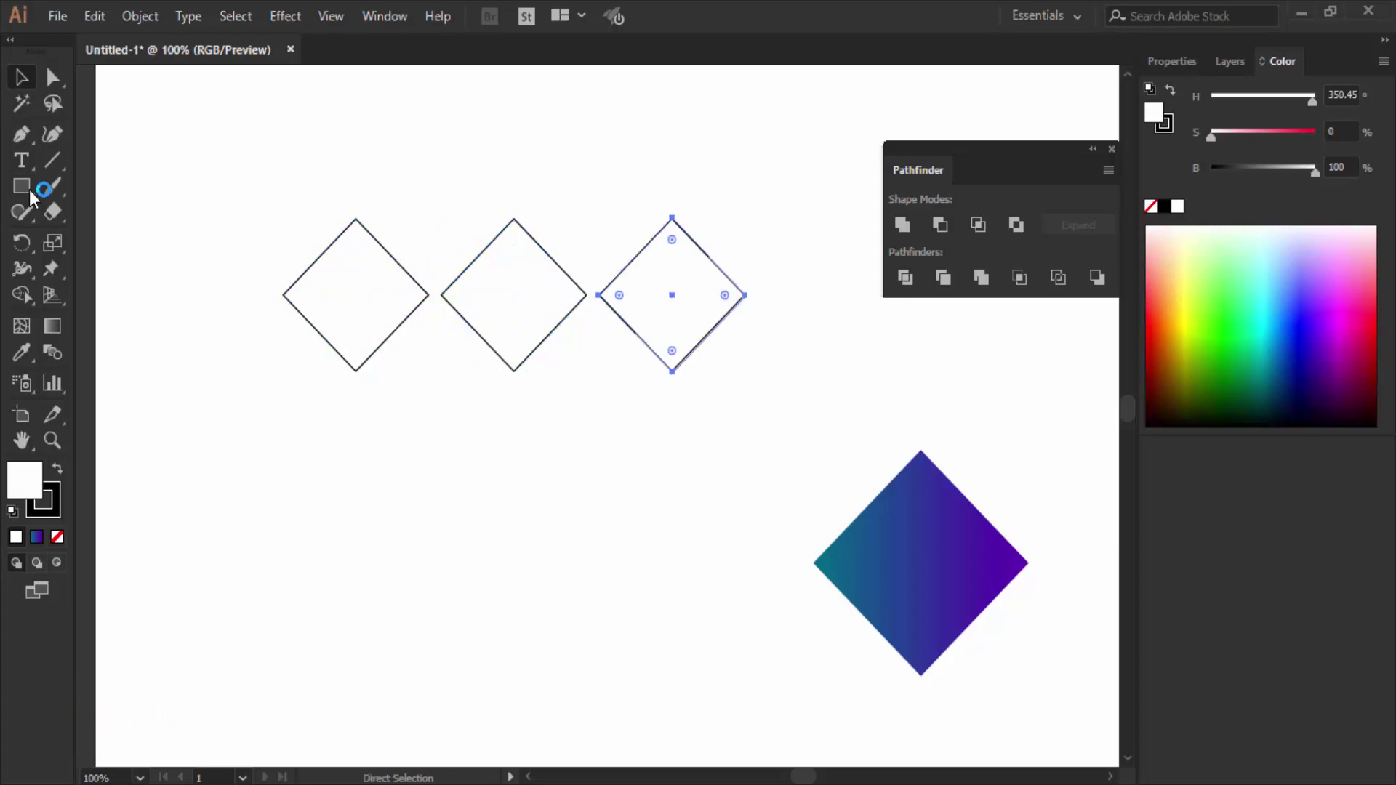
pyautogui.hotkey('ctrl', 'd')
pyautogui.press('v')
pyautogui.hotkey('ctrl', '-')
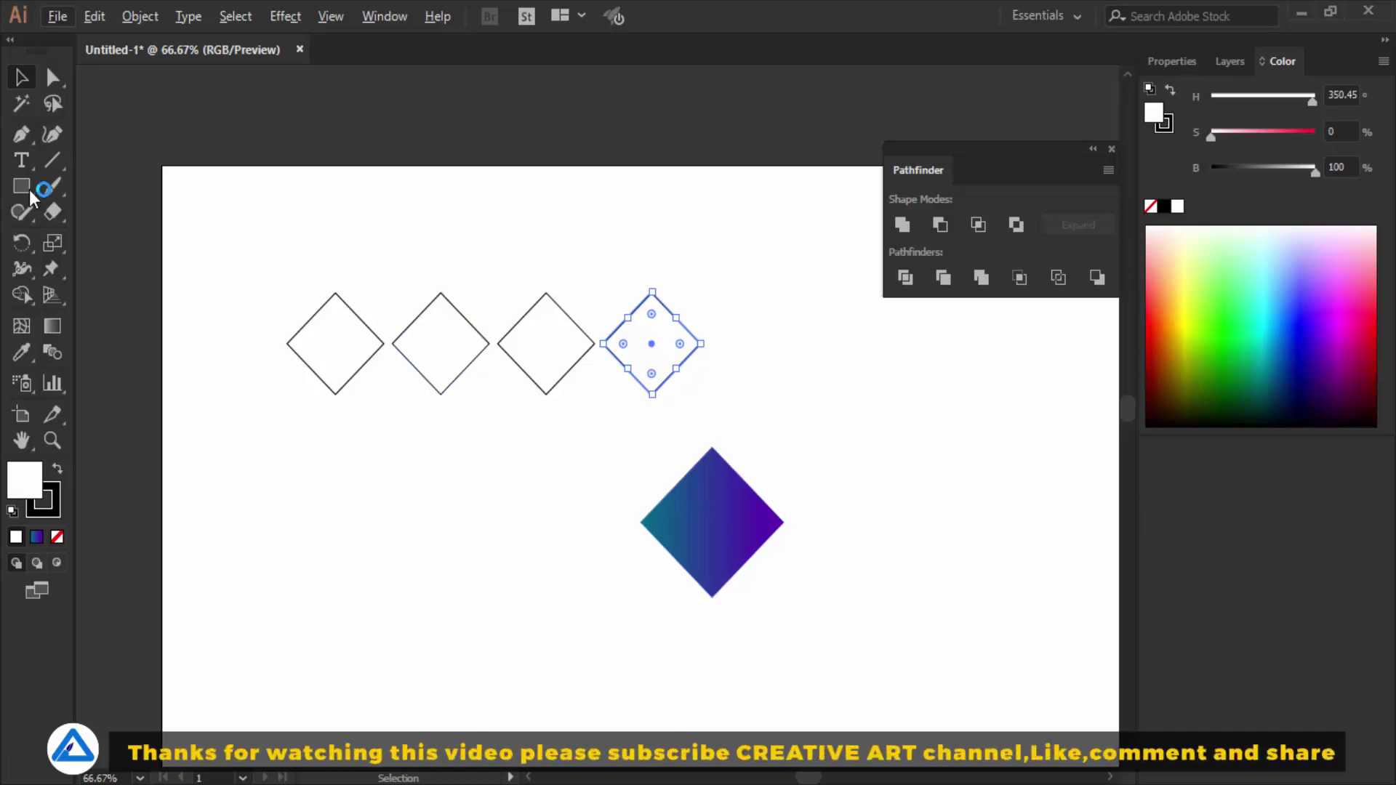
pyautogui.moveTo(237, 256); pyautogui.dragTo(757, 384)
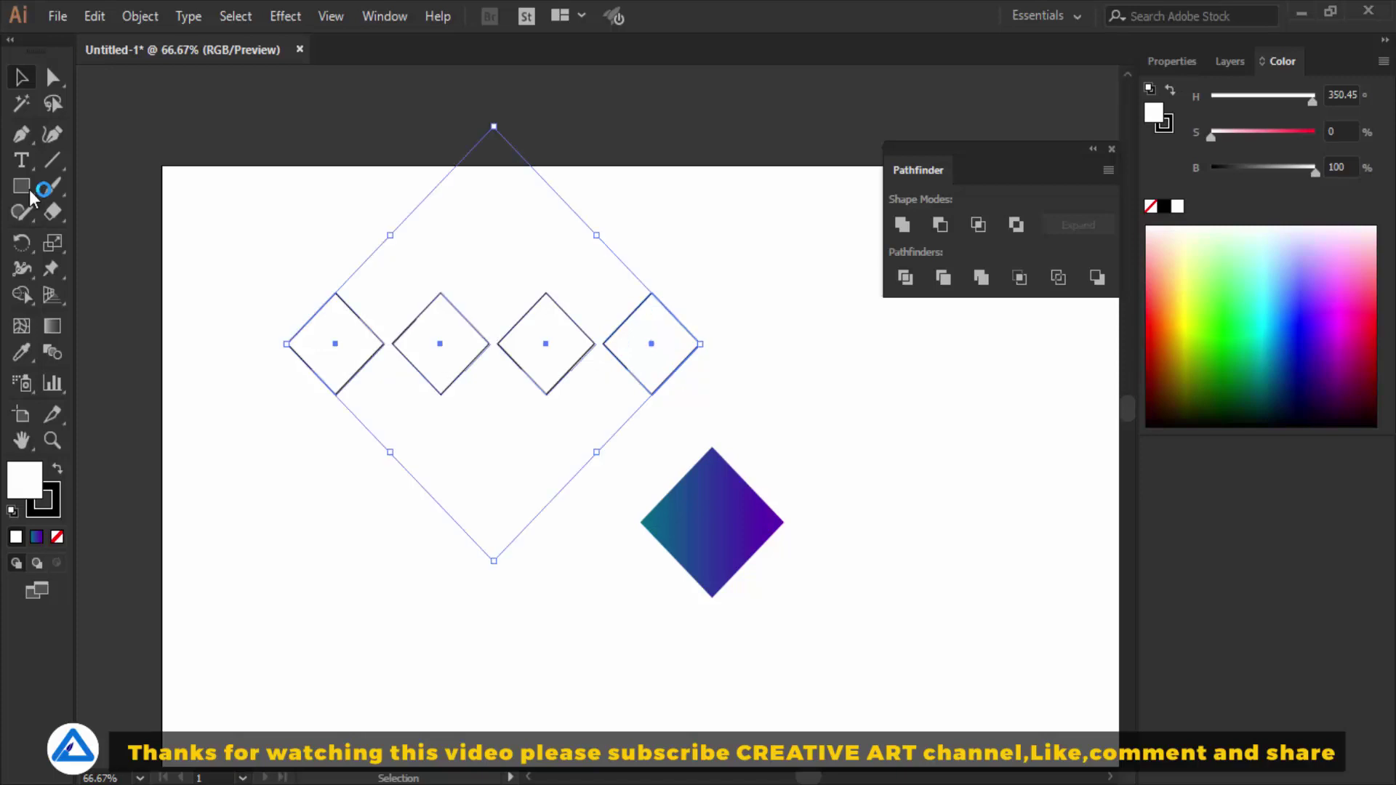
pyautogui.rightClick(584, 318)
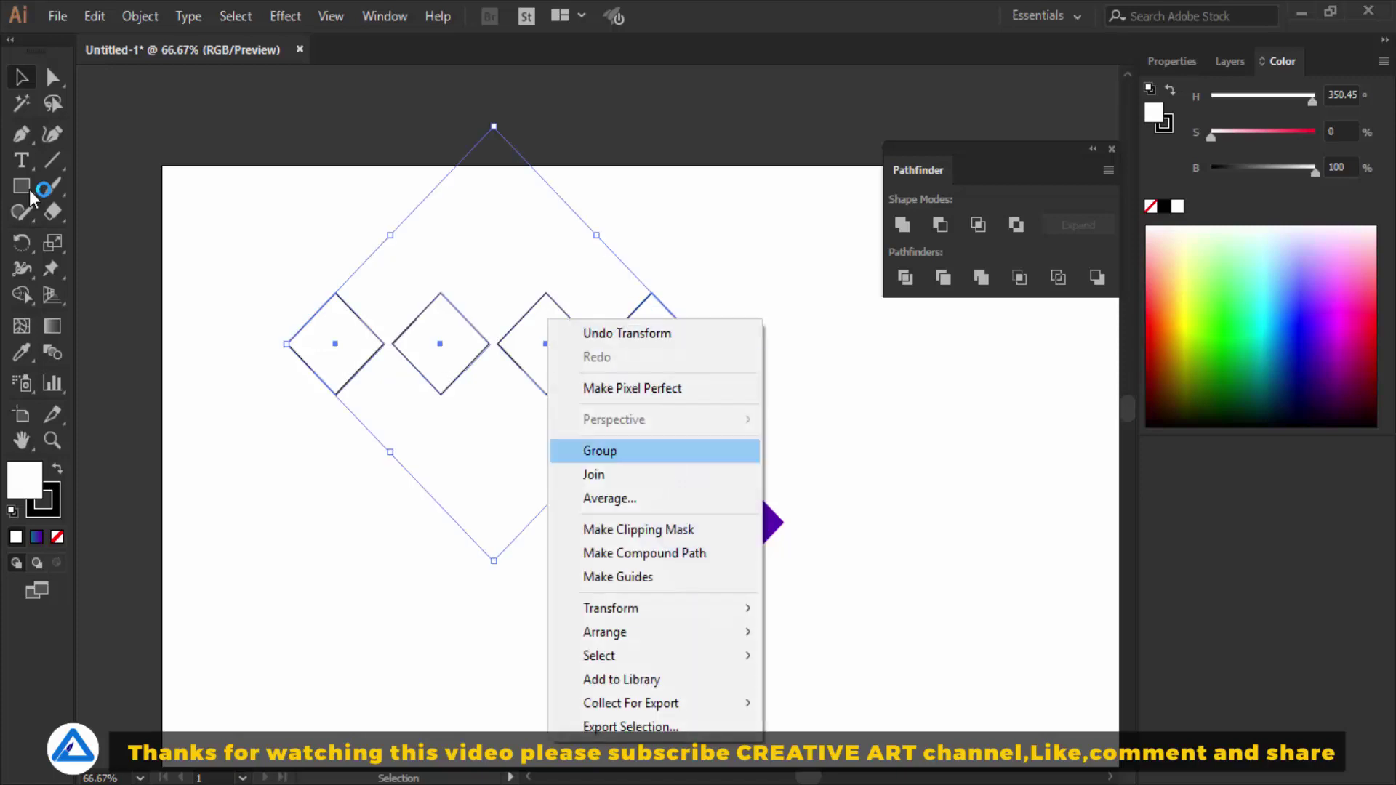
pyautogui.click(640, 452)
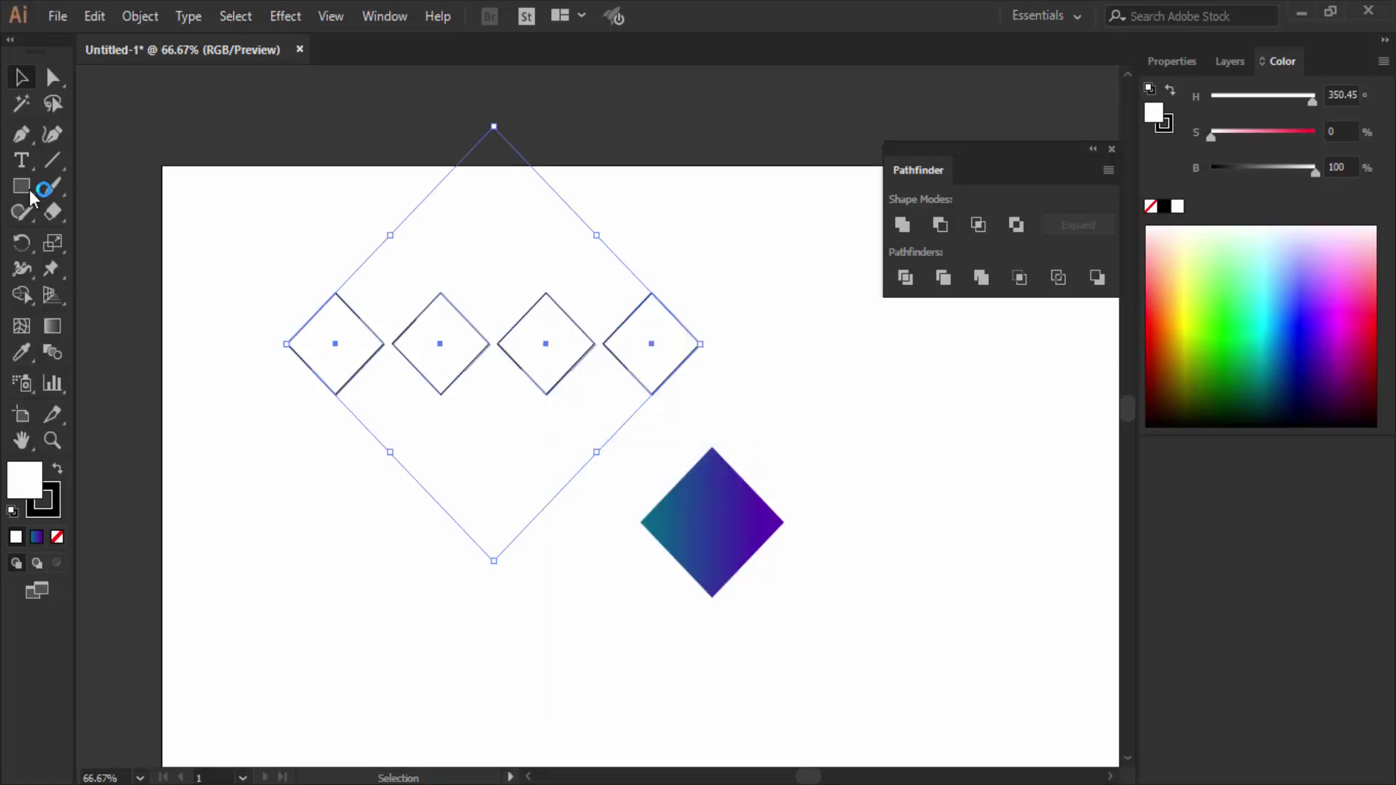
pyautogui.click(709, 538)
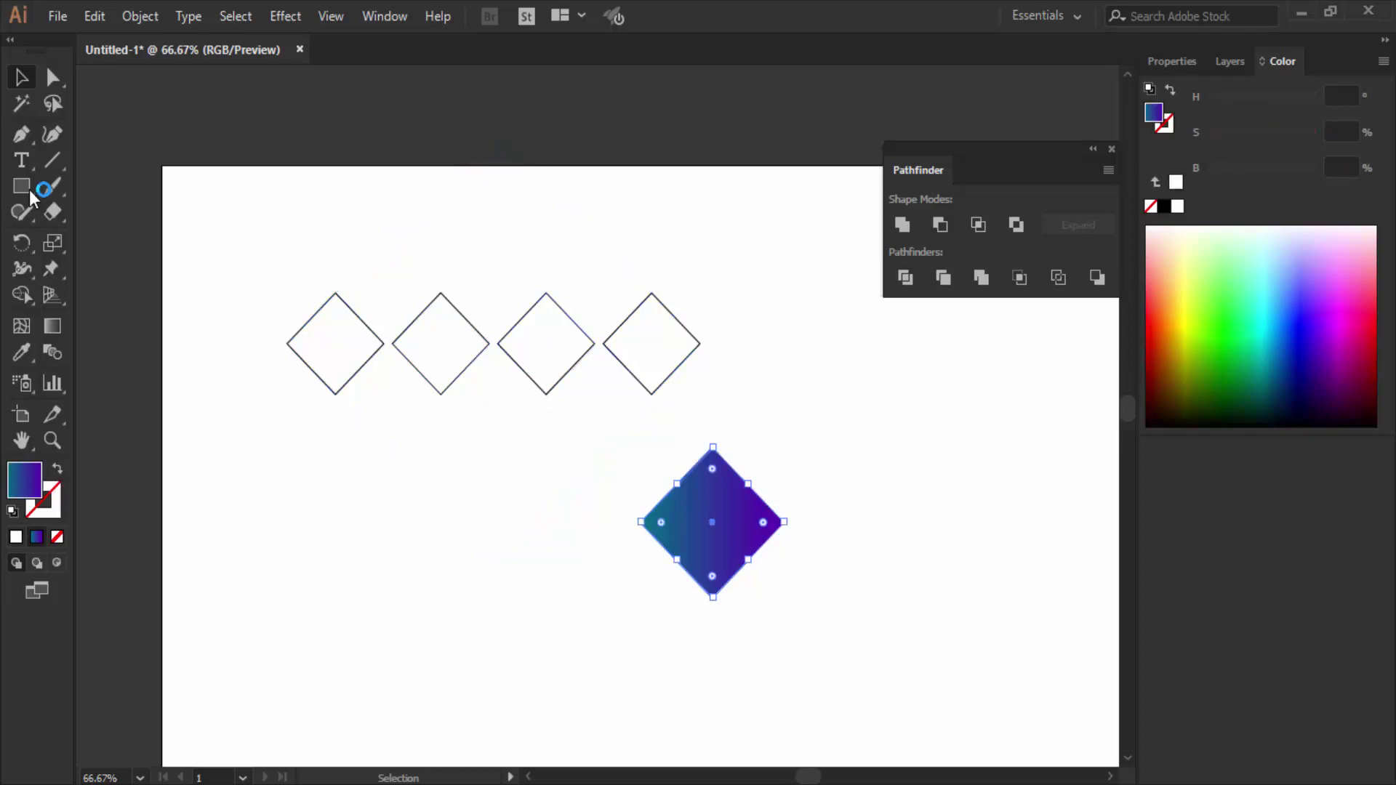
pyautogui.press('i')
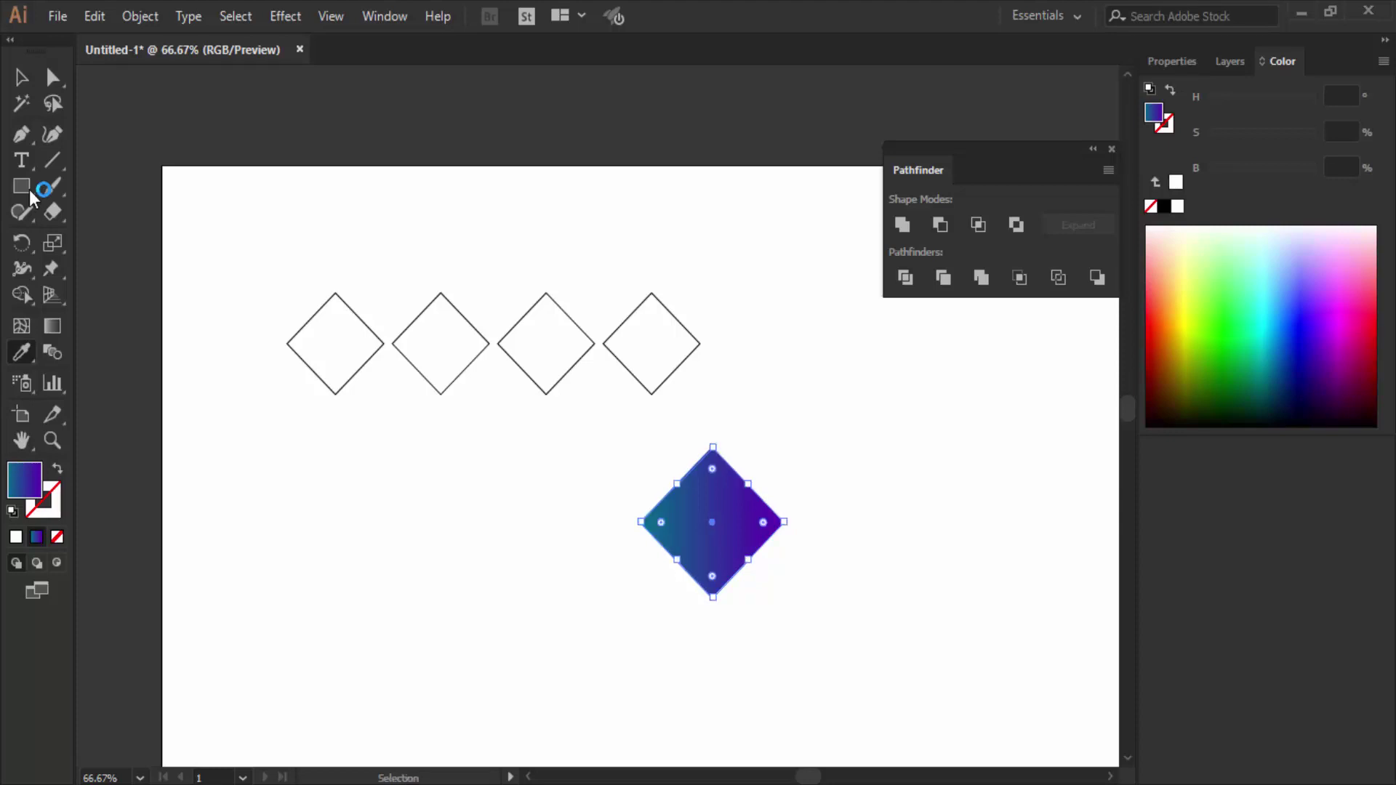
pyautogui.moveTo(407, 274); pyautogui.dragTo(711, 385)
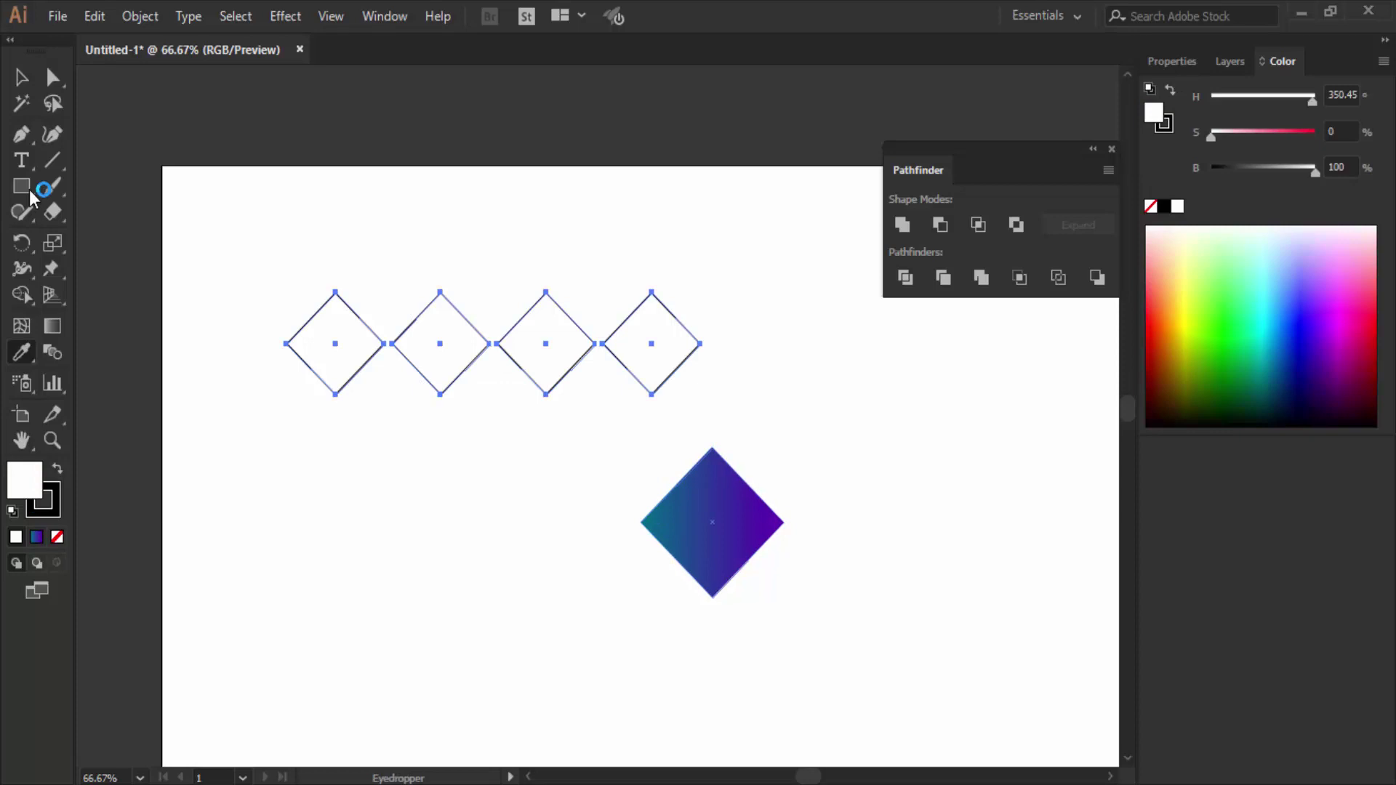
pyautogui.click(712, 522)
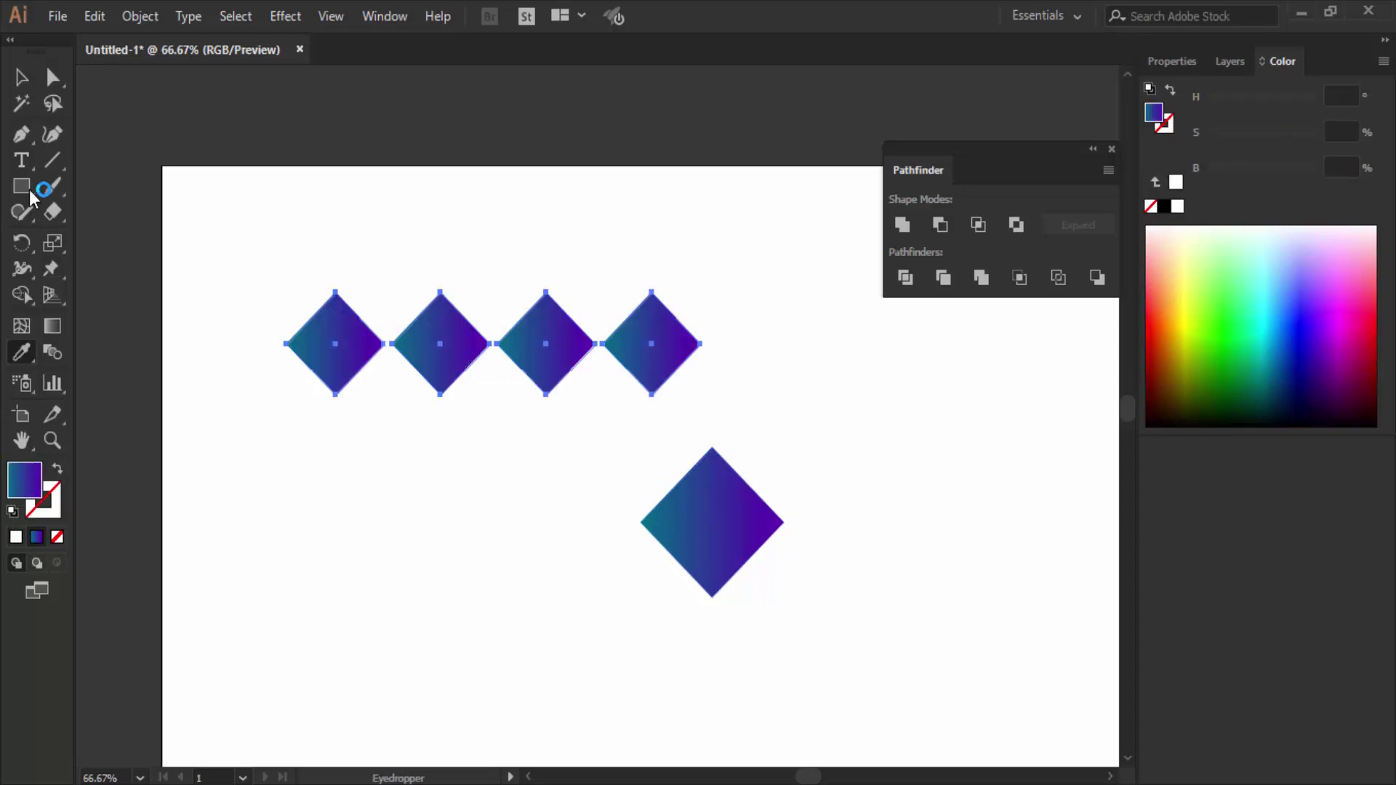
pyautogui.scroll(2, 453, 380)
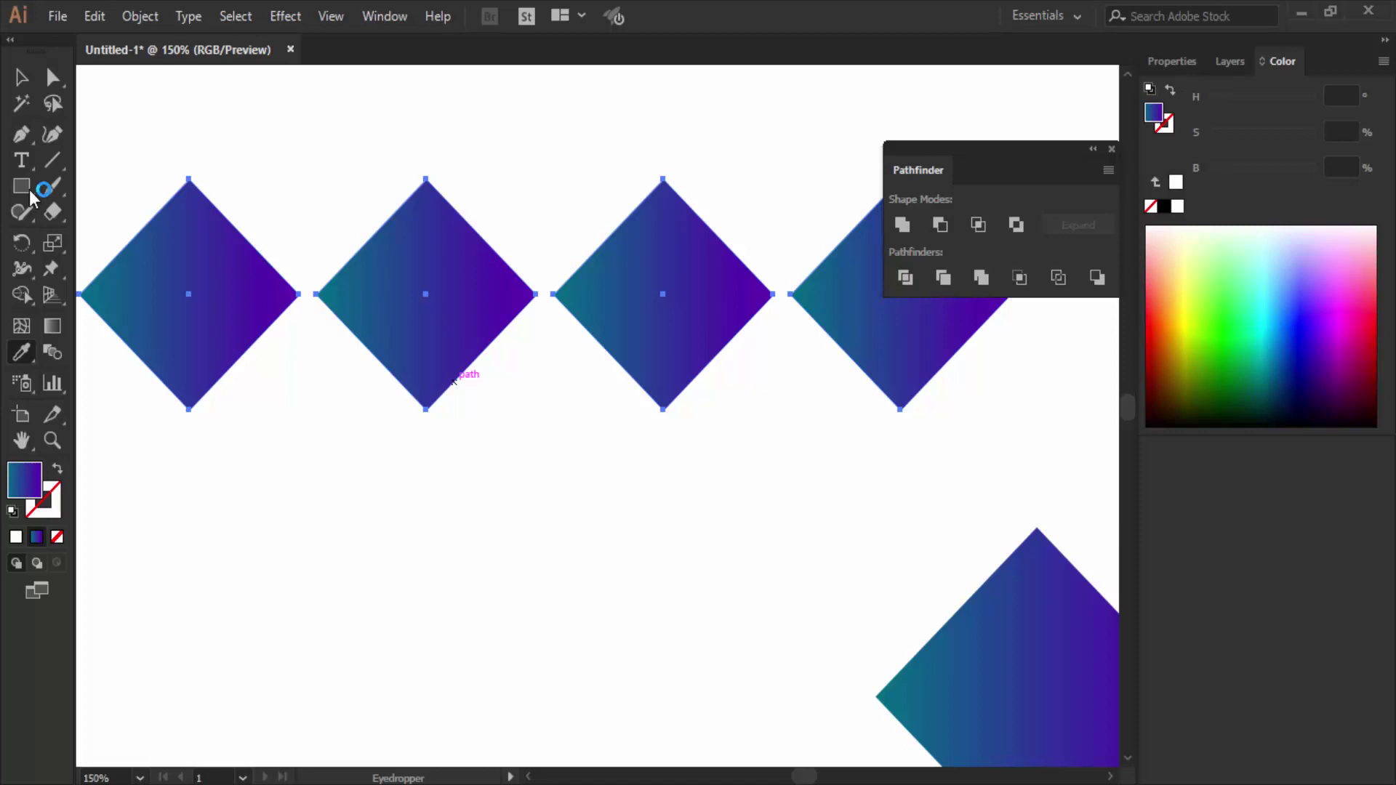
pyautogui.scroll(-2, 411, 367)
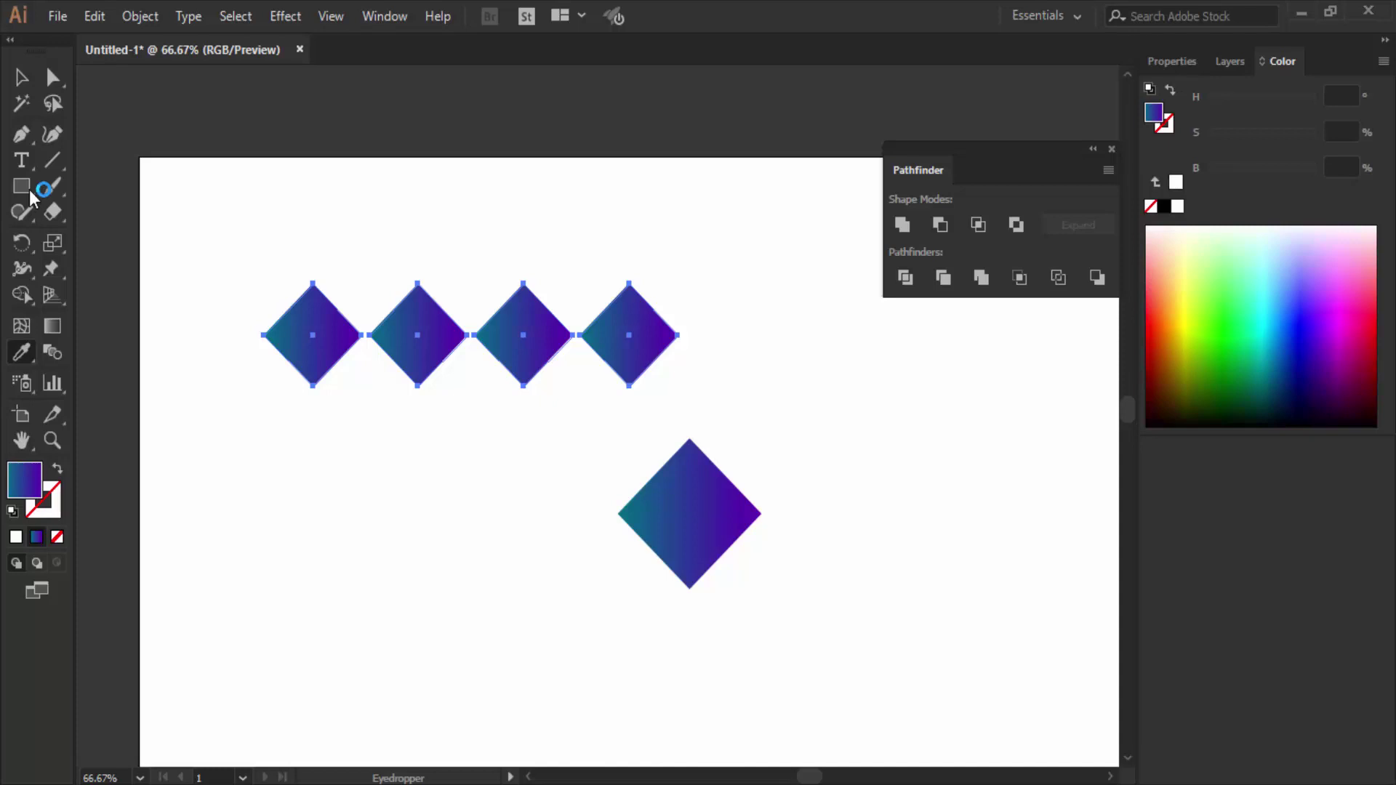
pyautogui.press('v')
pyautogui.press('d')
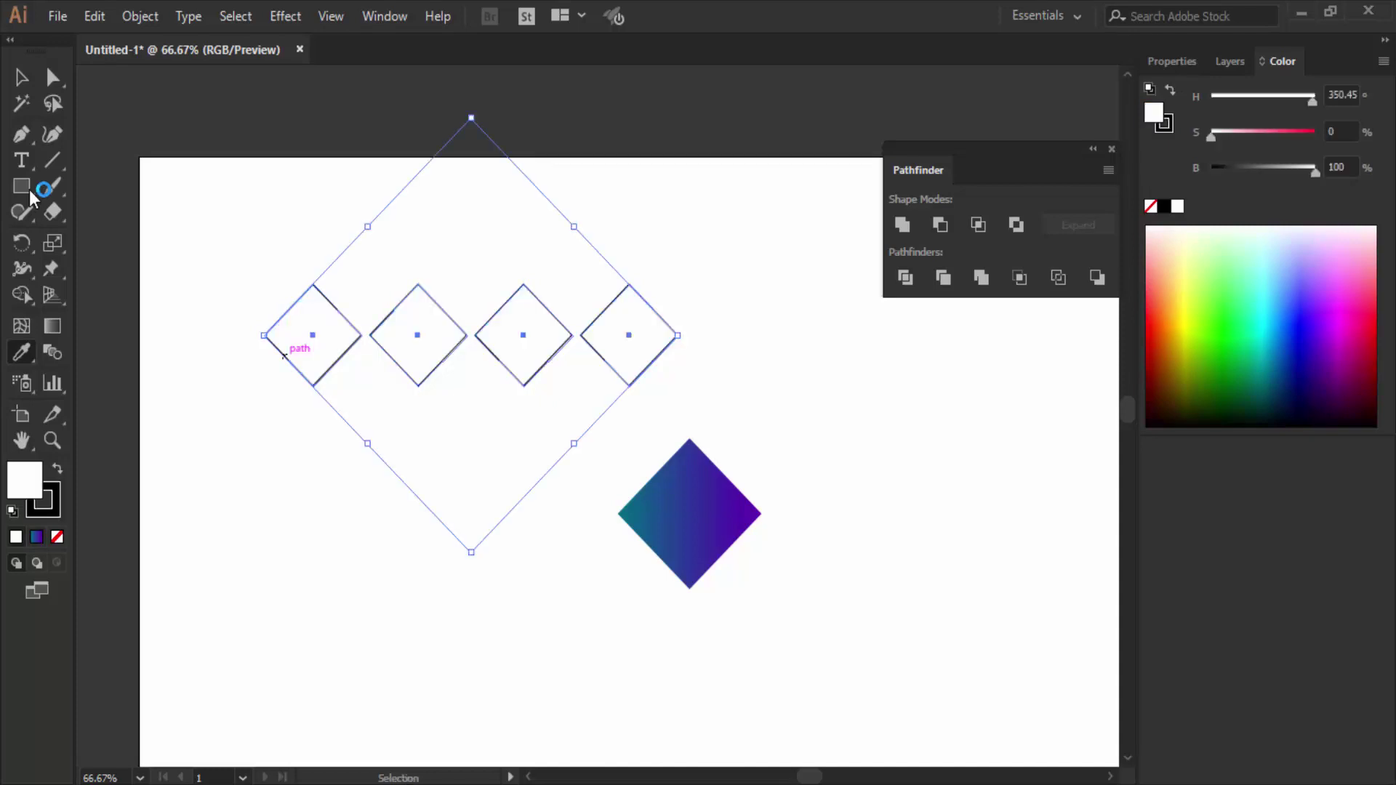
pyautogui.moveTo(229, 264); pyautogui.dragTo(810, 393)
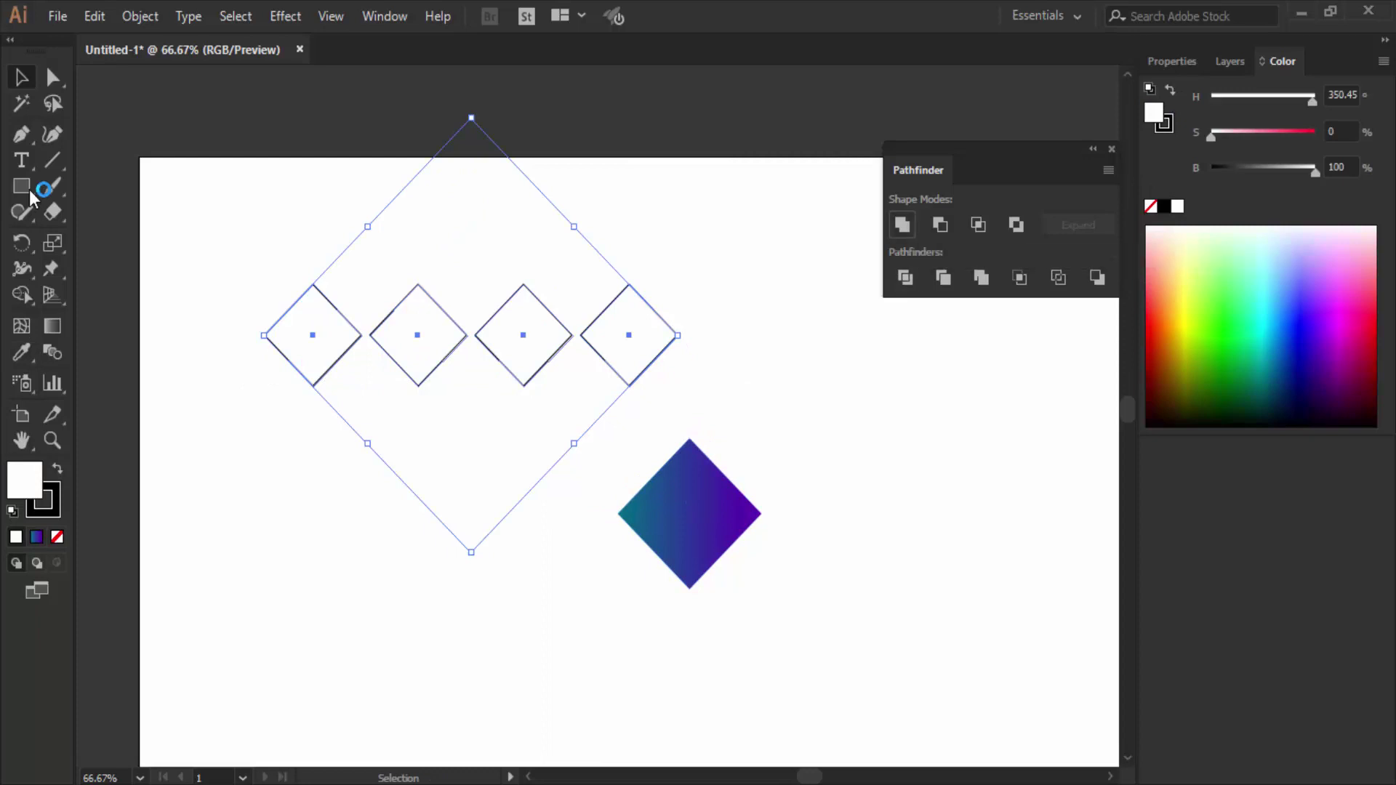
pyautogui.click(902, 224)
pyautogui.press('i')
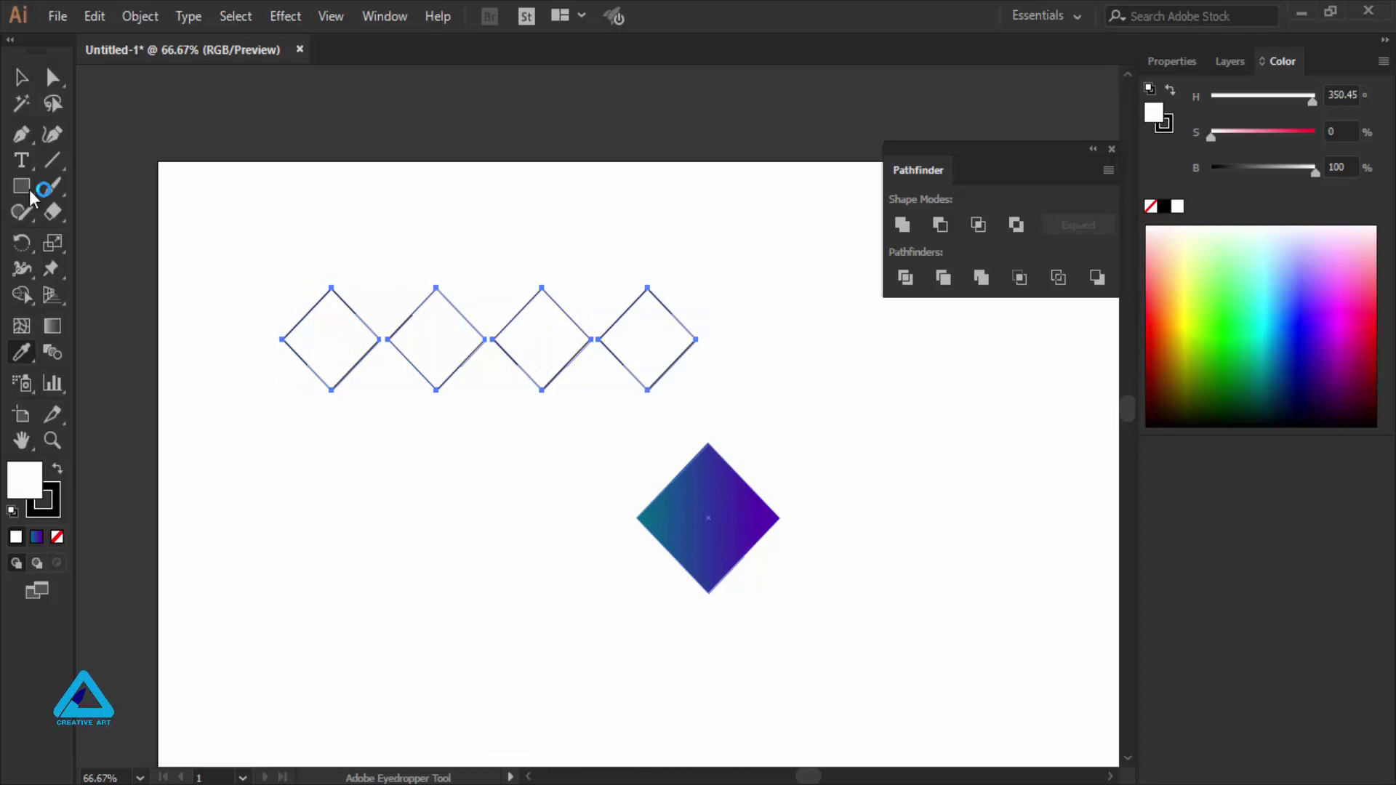
pyautogui.click(708, 517)
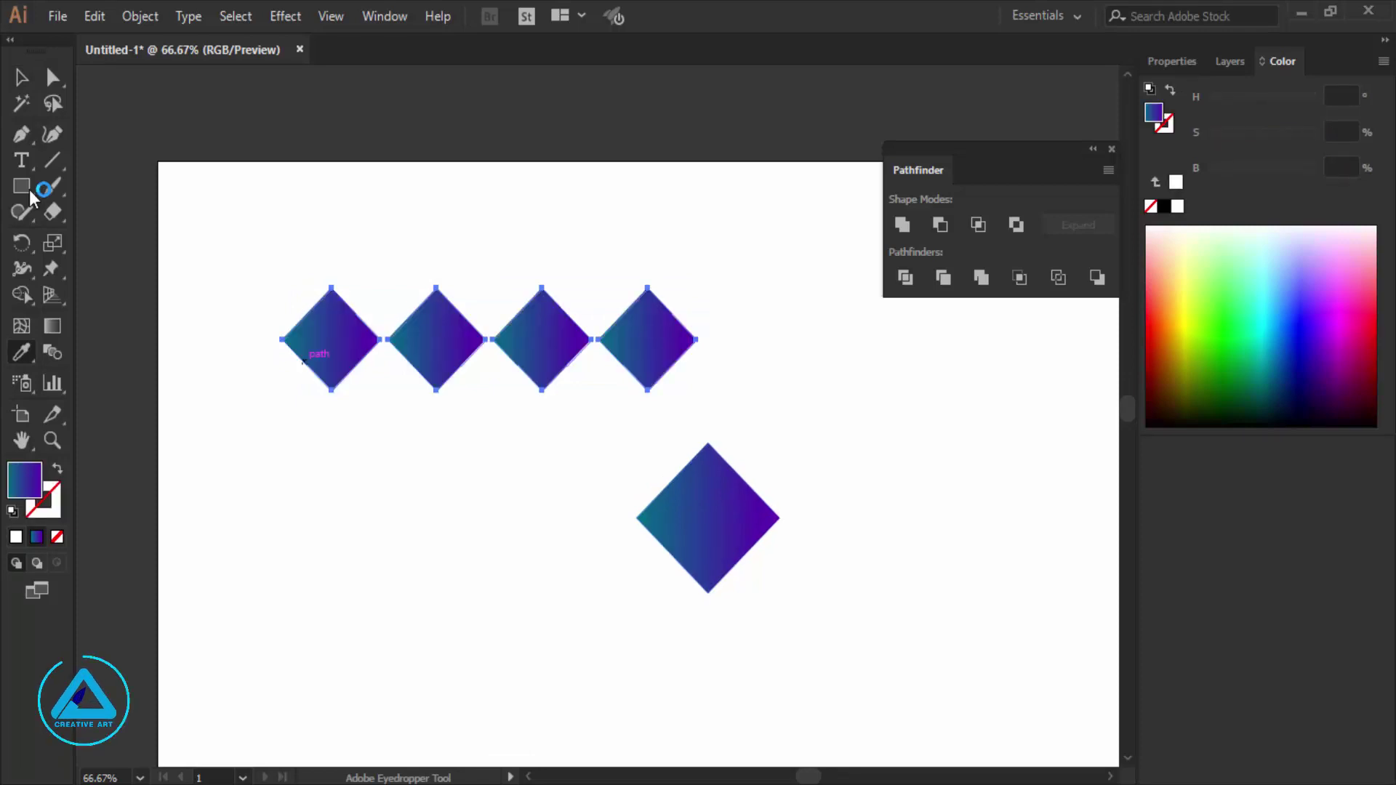
pyautogui.hotkey('ctrl', '+')
pyautogui.hotkey('ctrl', '+')
pyautogui.hotkey('ctrl', '-')
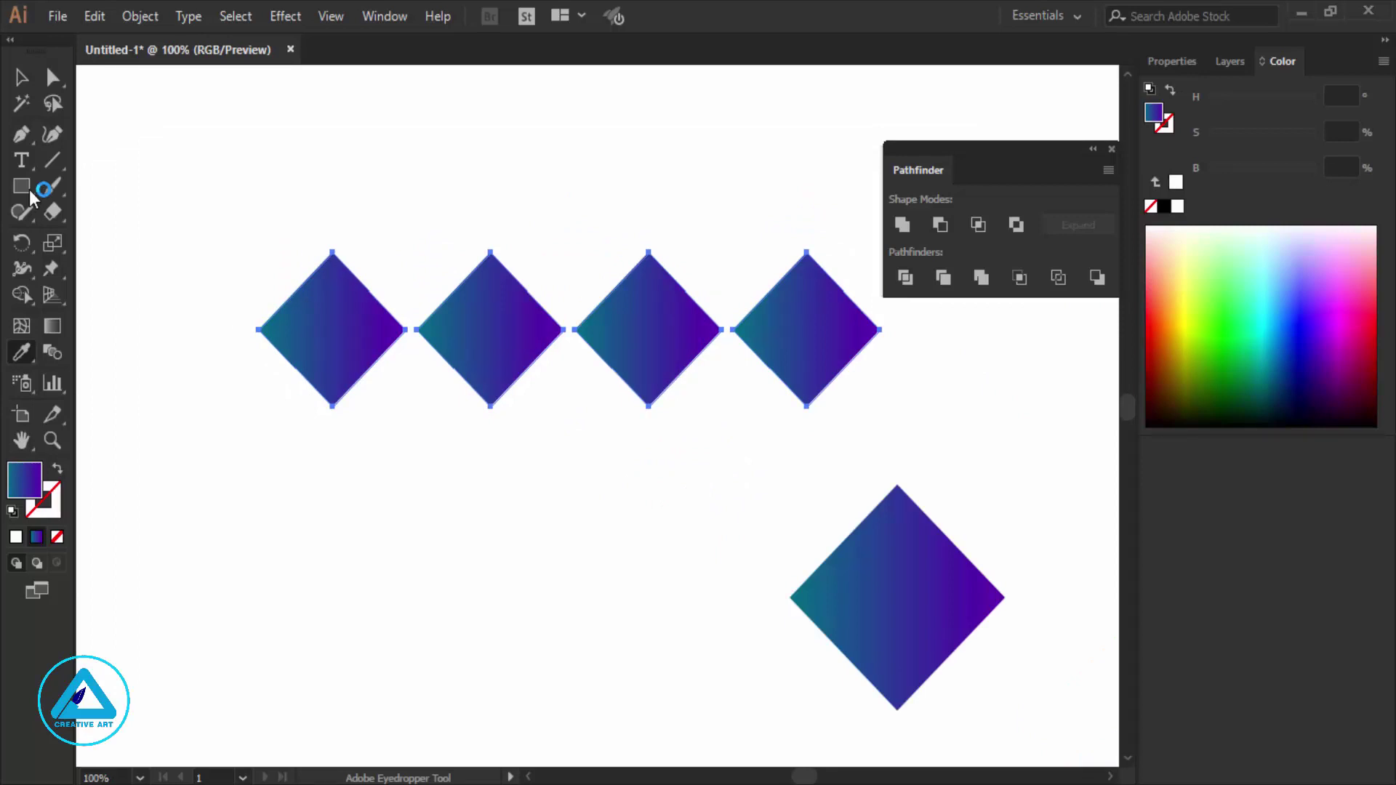
pyautogui.press('v')
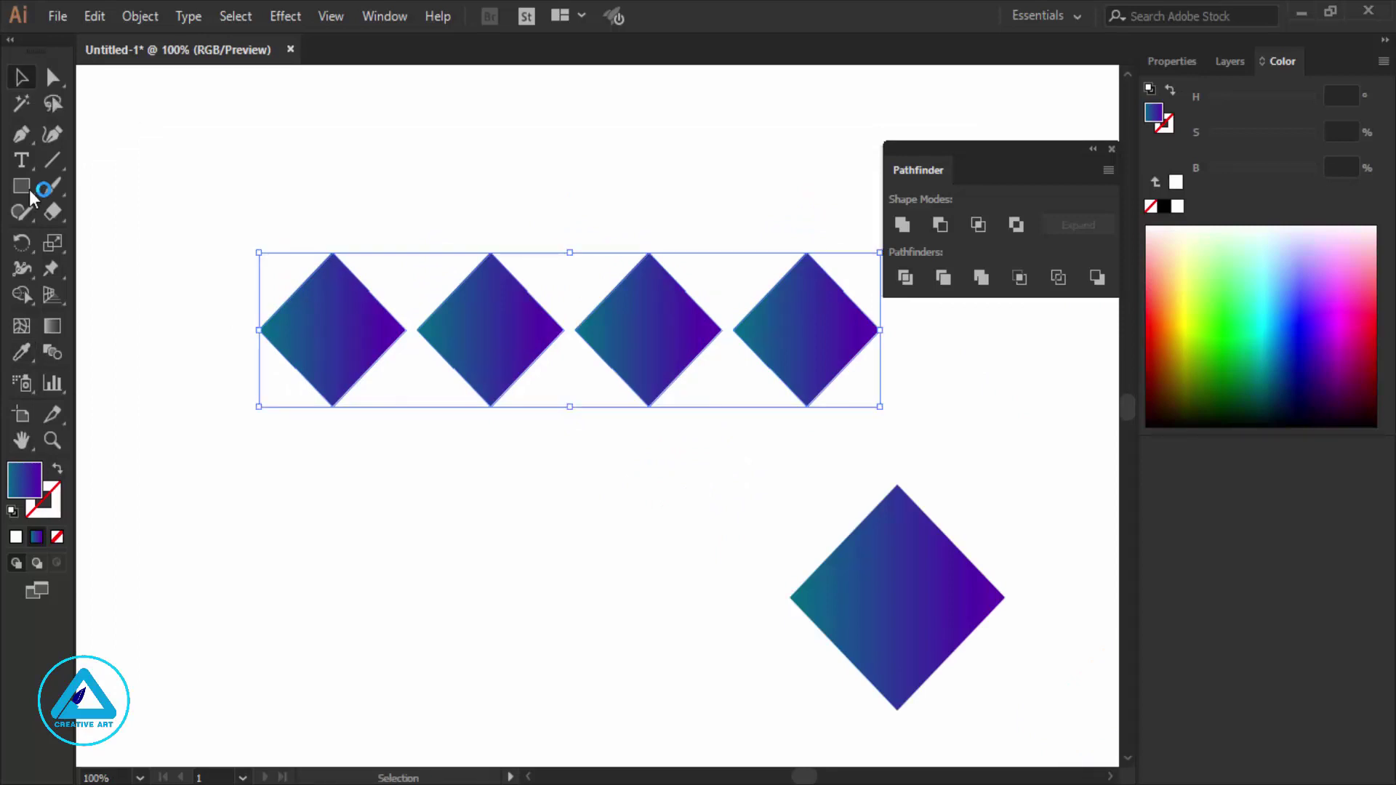
pyautogui.press('a')
pyautogui.press('d')
pyautogui.press('v')
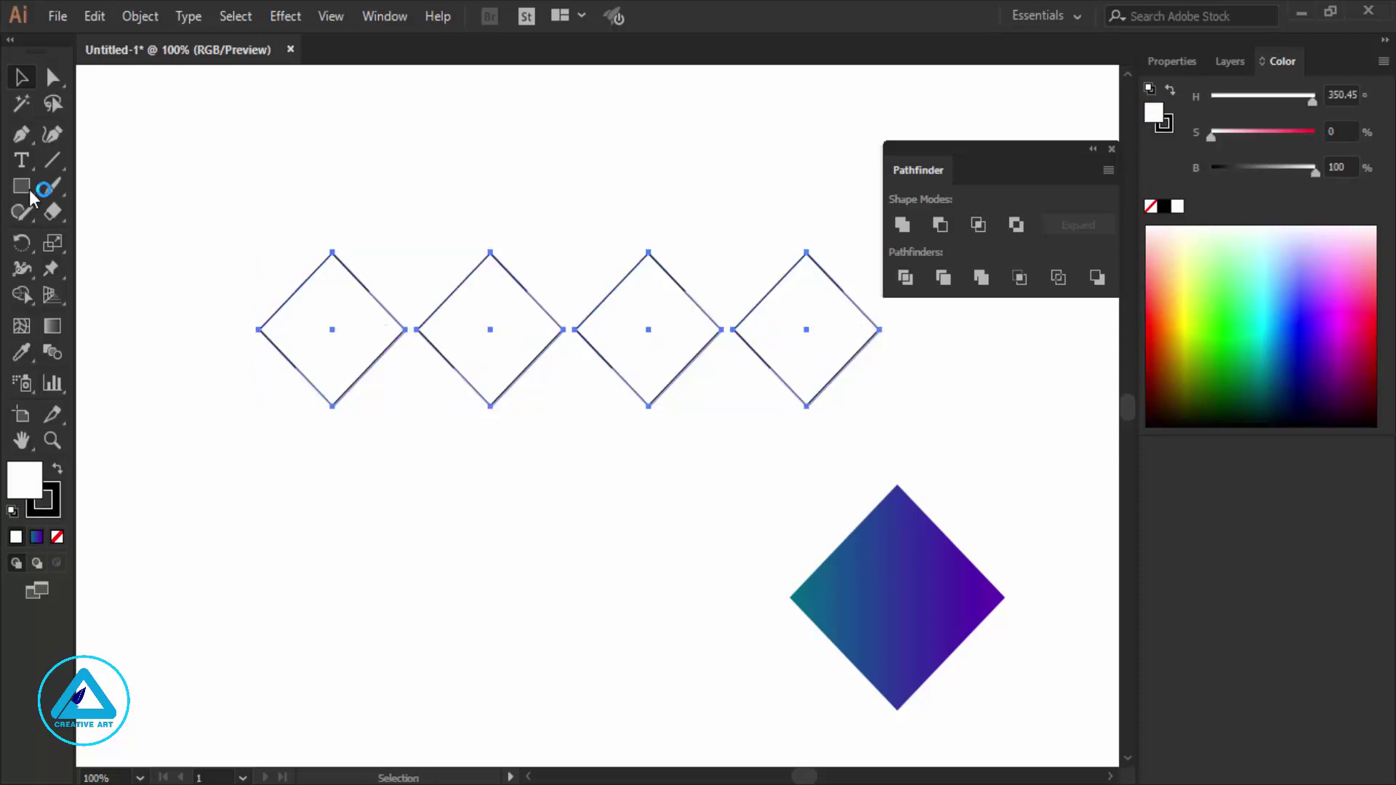
pyautogui.click(378, 509)
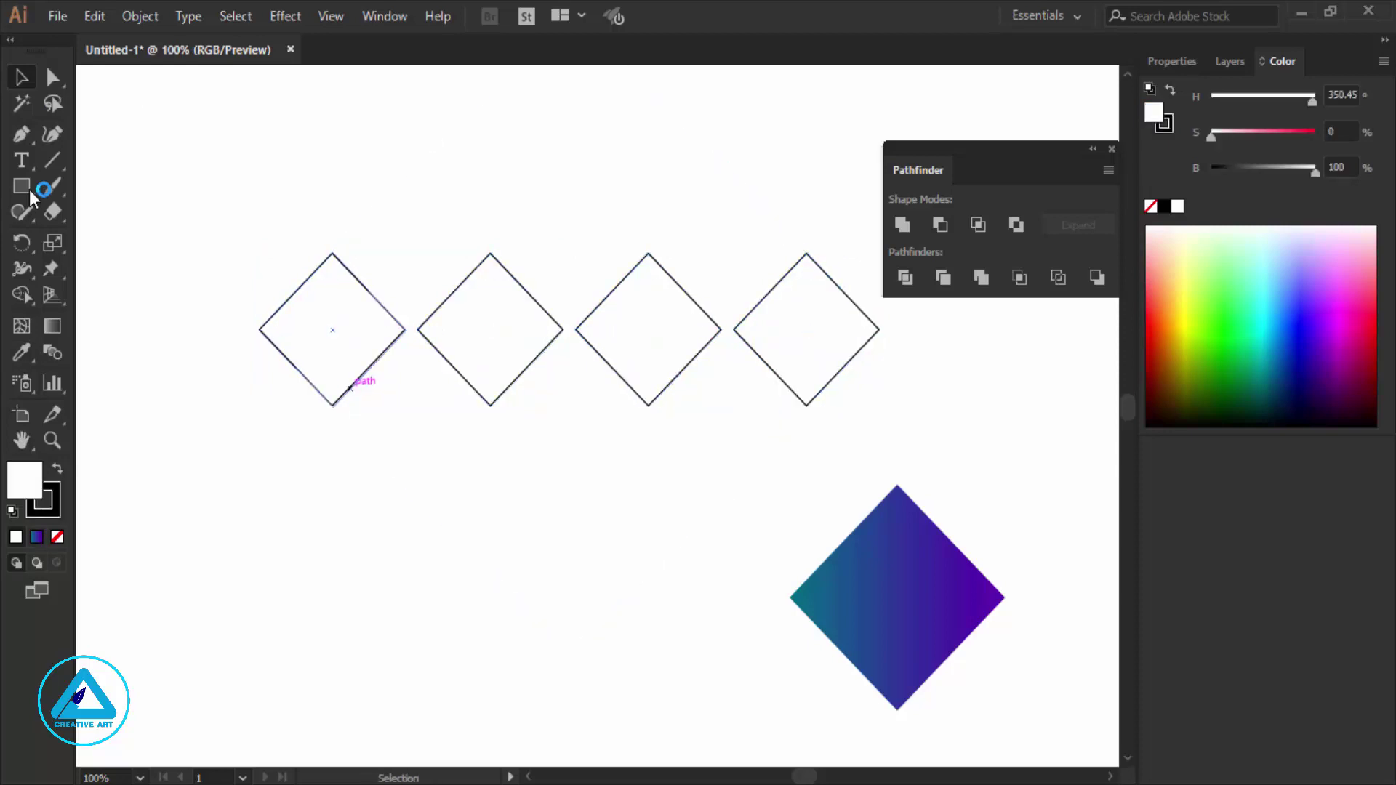
pyautogui.moveTo(361, 378); pyautogui.dragTo(318, 472)
pyautogui.hotkey('ctrl', 'z')
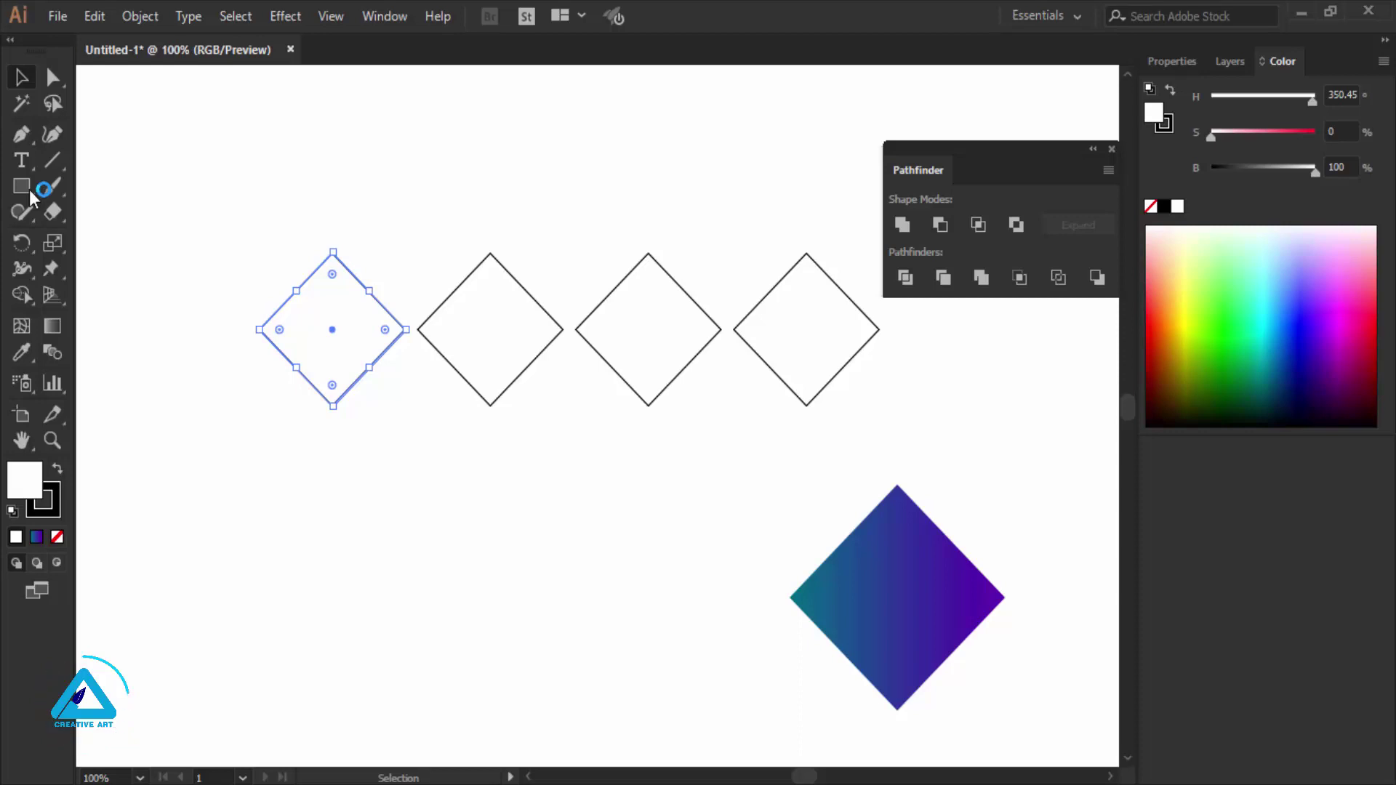
pyautogui.moveTo(190, 228); pyautogui.dragTo(884, 372)
pyautogui.hotkey('ctrl', '-')
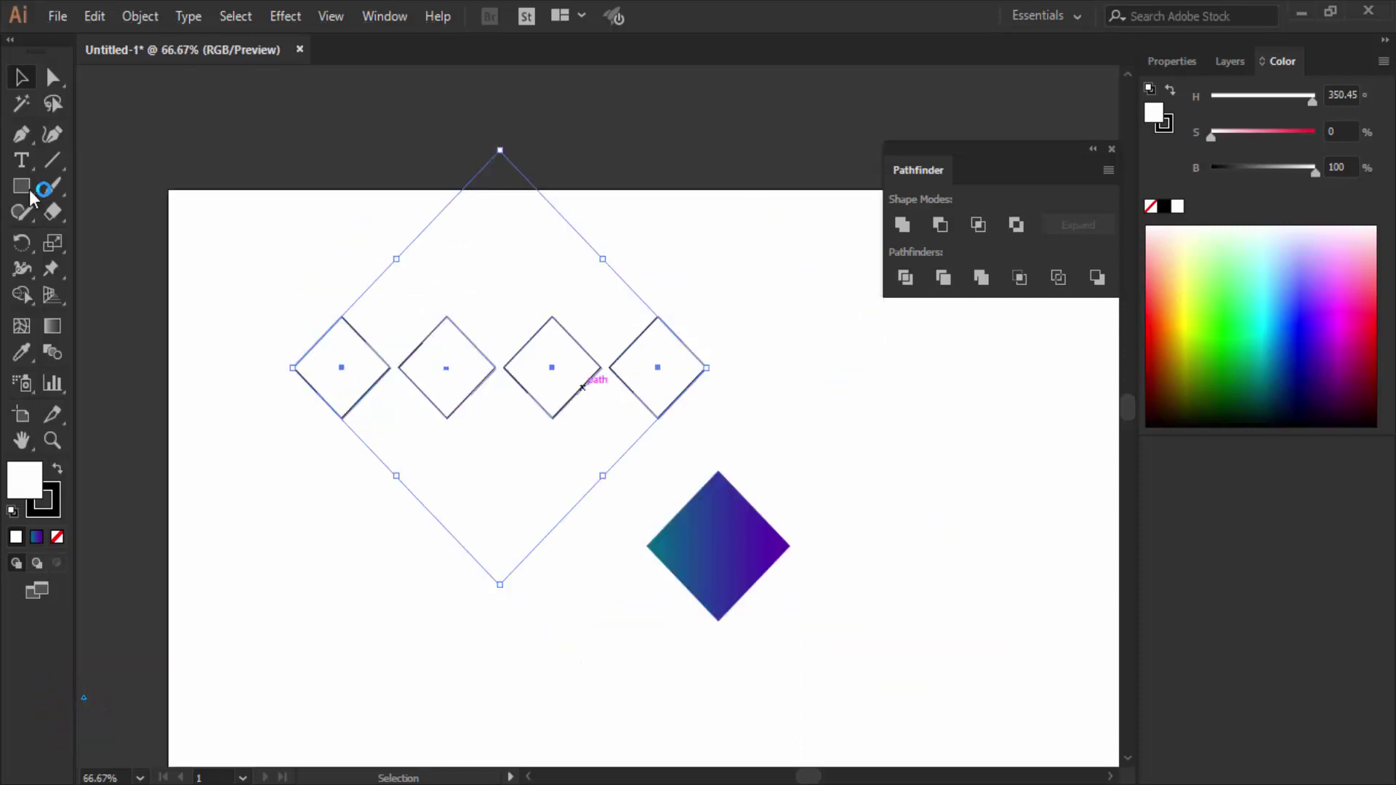
# Make the four diamonds one compound path and sample the lower diamond's teal-to-purple gradient onto it.
pyautogui.click(140, 16)
pyautogui.moveTo(248, 748)
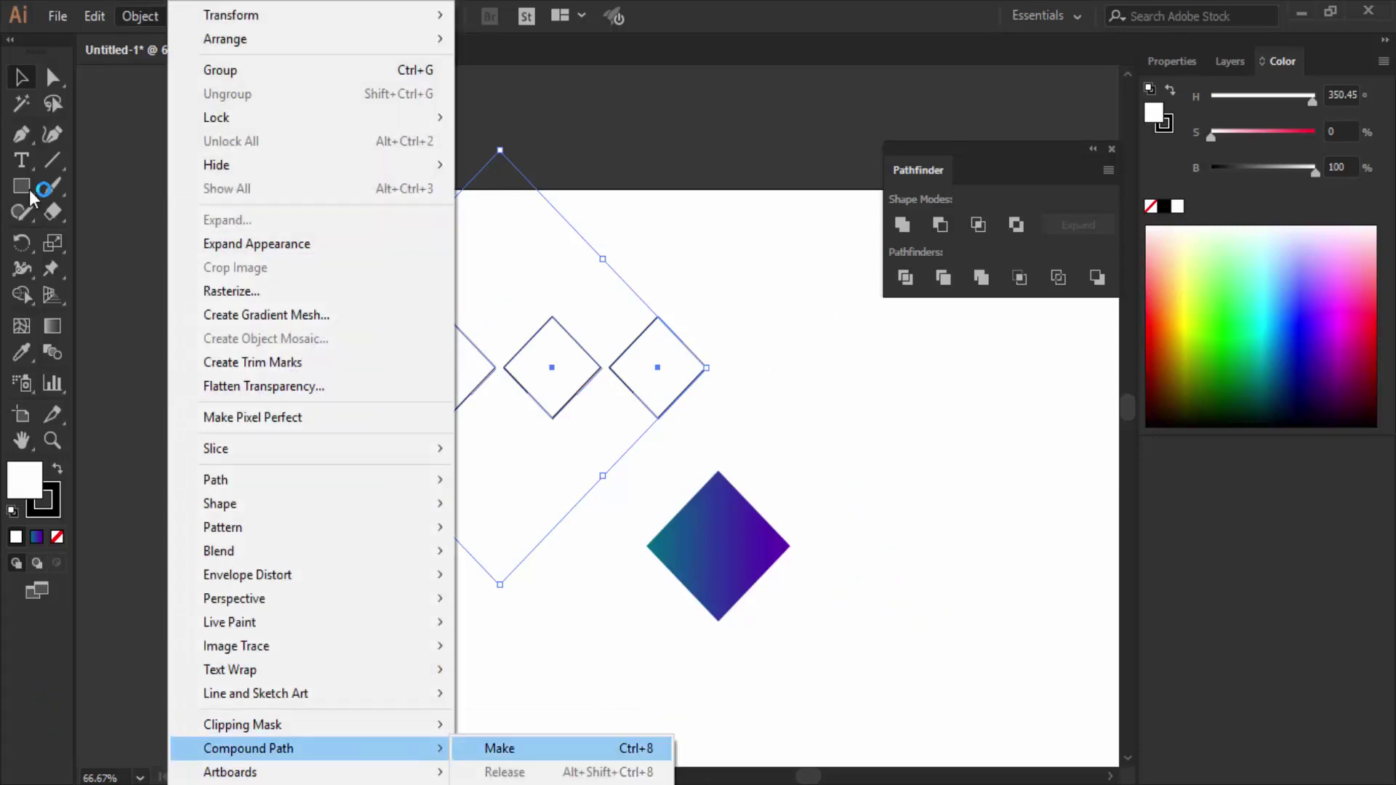
pyautogui.press('Return')
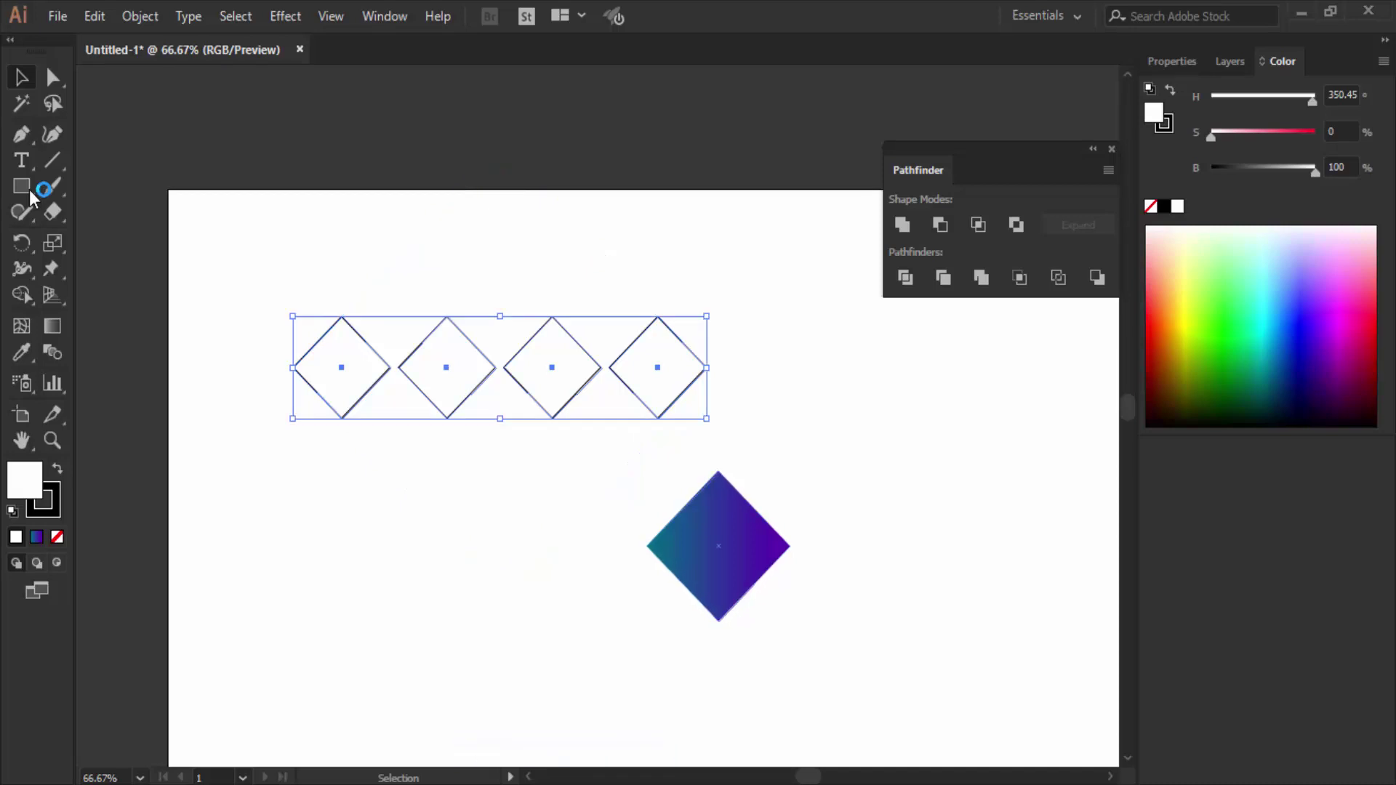
pyautogui.press('i')
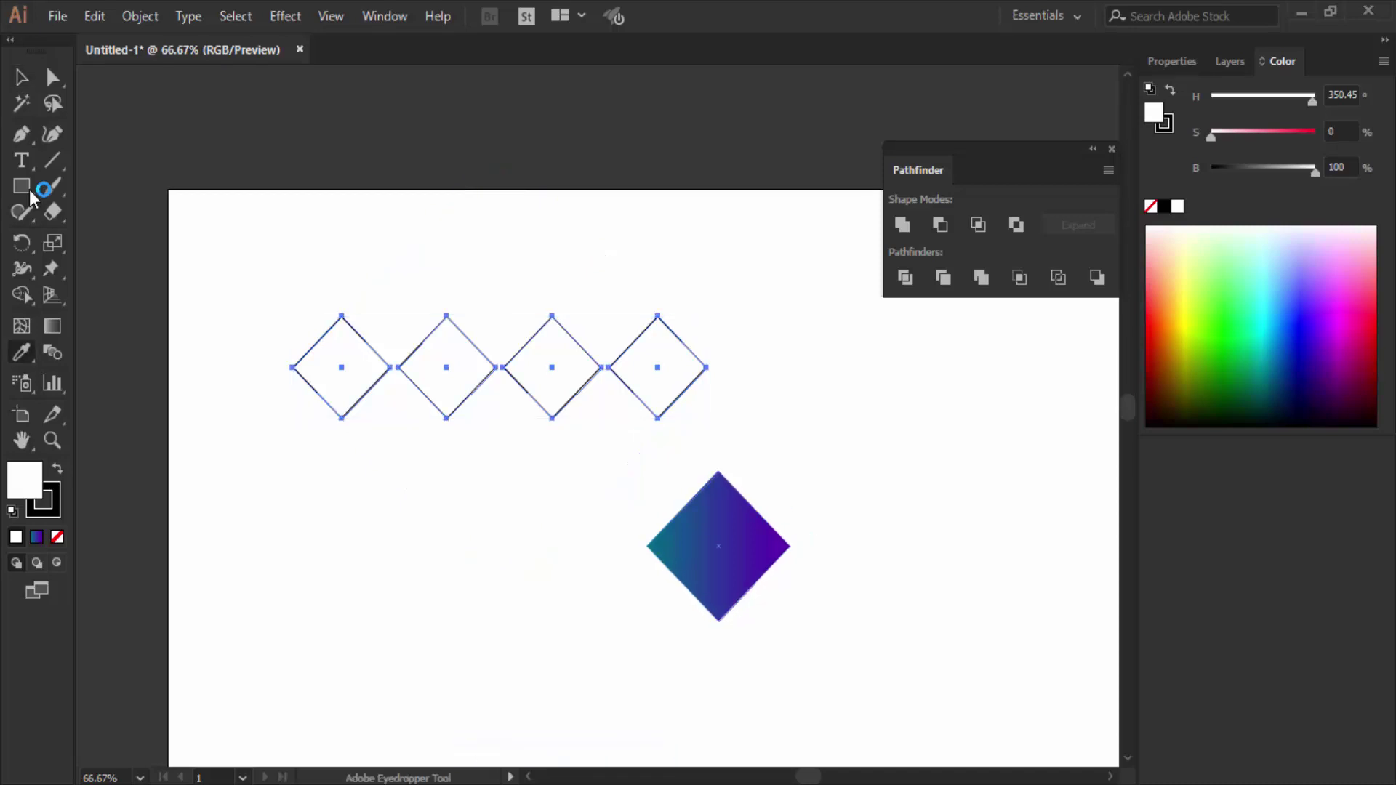
pyautogui.click(764, 522)
pyautogui.hotkey('ctrl', '1')
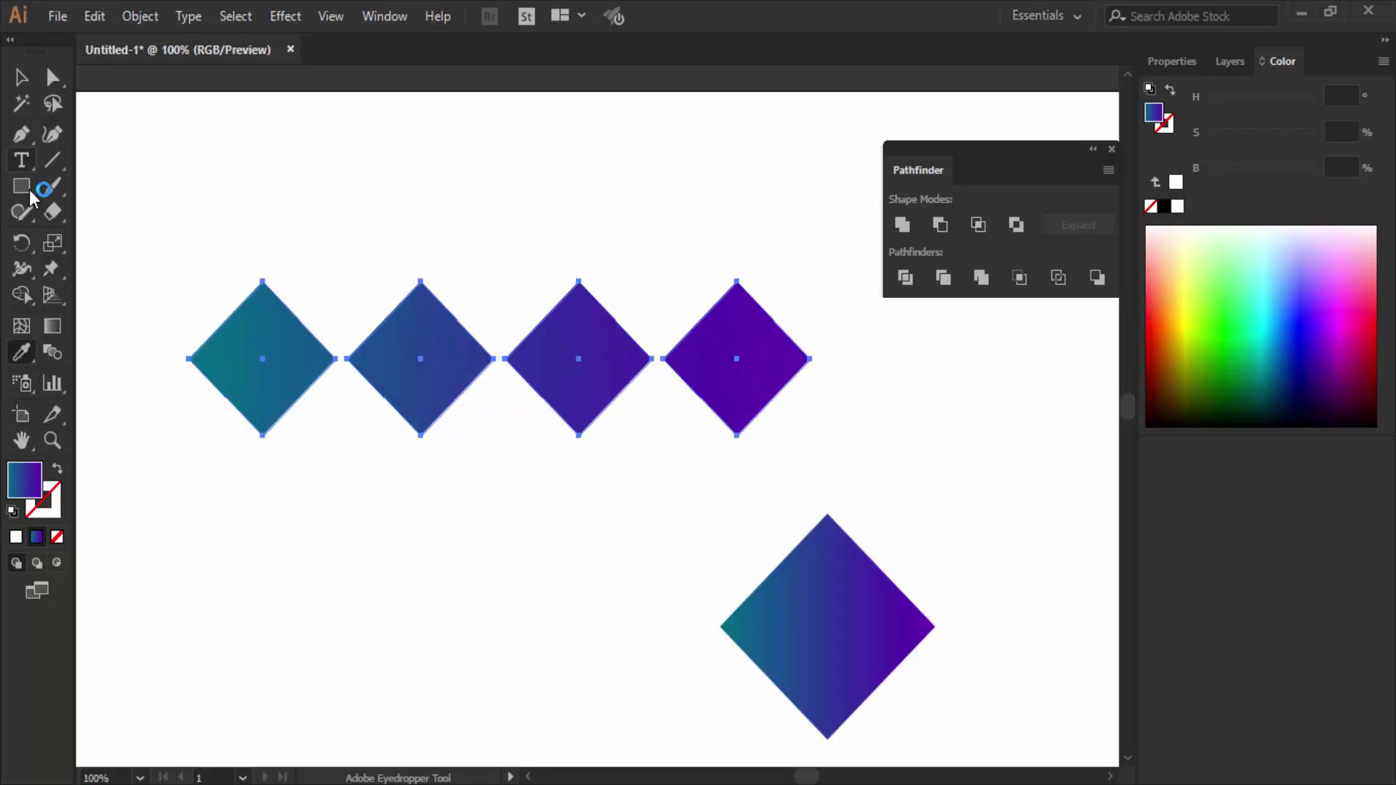
pyautogui.press('v')
pyautogui.hotkey('ctrl', 'shift', 'a')
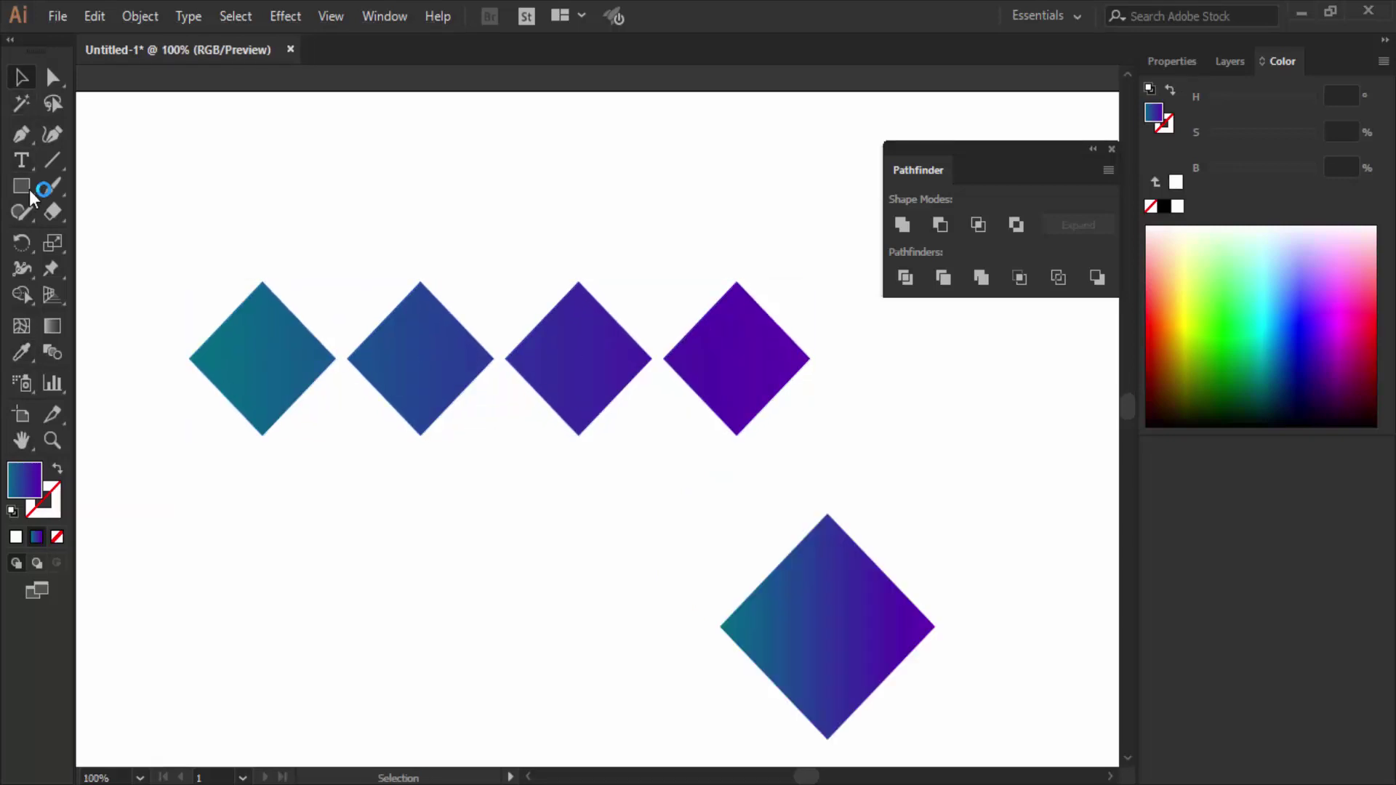
pyautogui.hotkey('ctrl', '-')
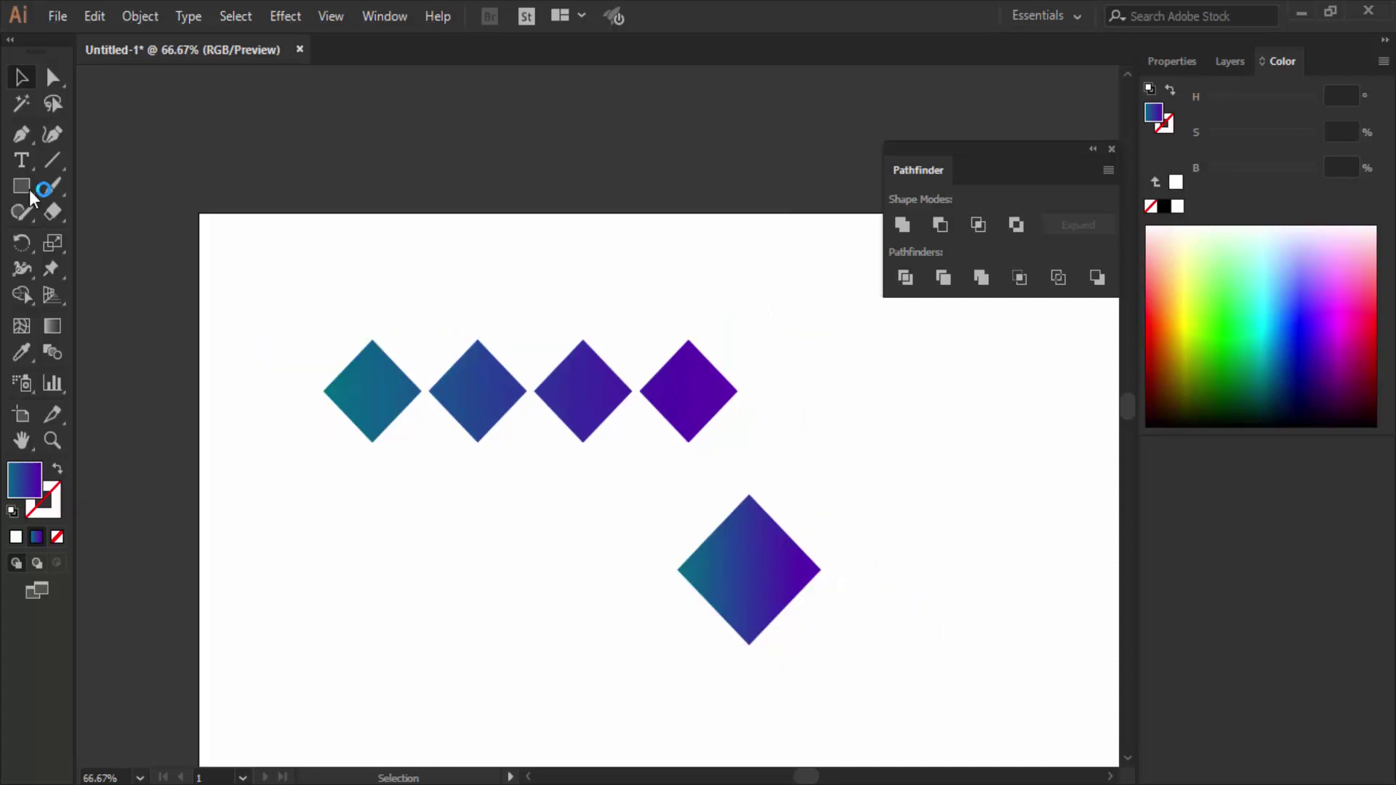
pyautogui.hotkey('ctrl', 'z')
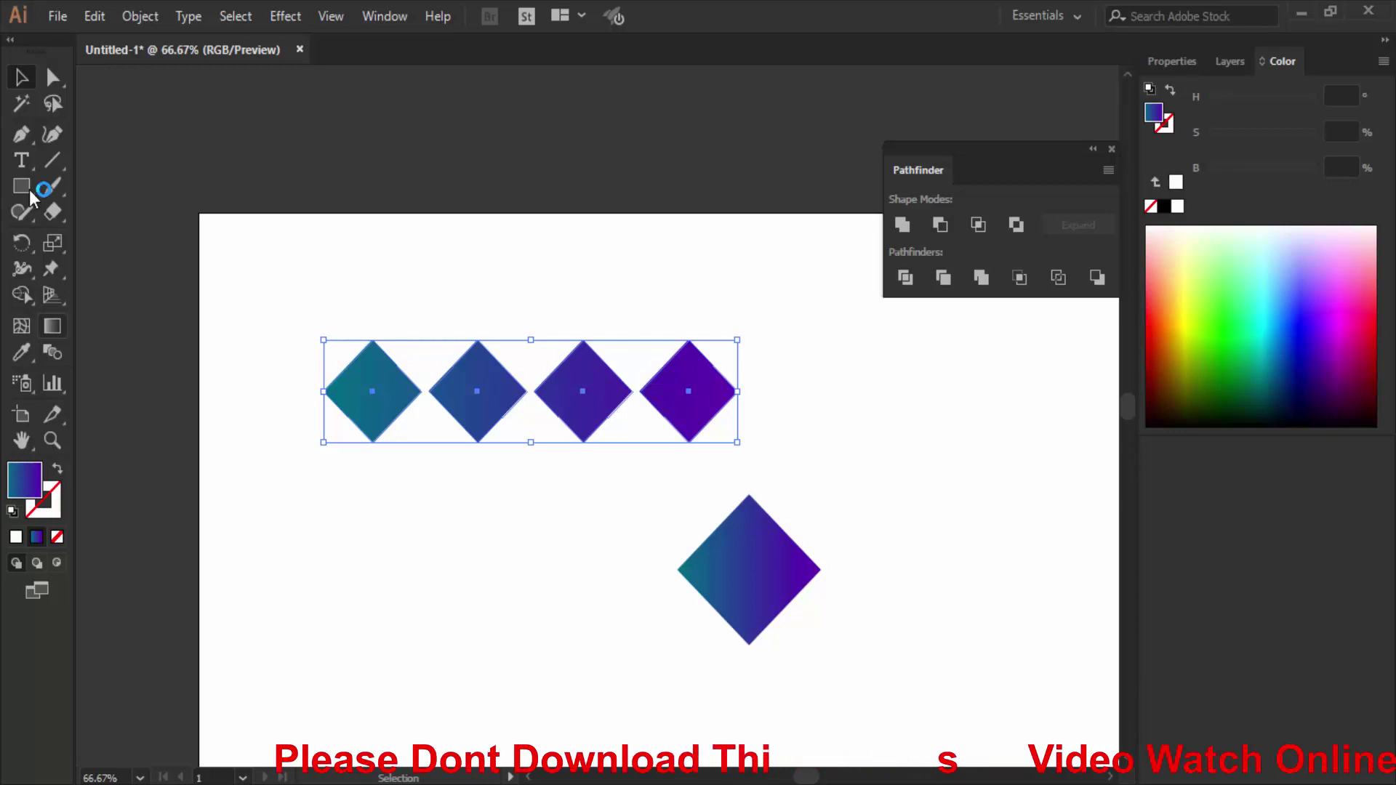
# Move the gradient midpoint to 20.26%, then 76.15%, and settle it at 52.05%.
pyautogui.press('g')
pyautogui.moveTo(218, 93)
pyautogui.mouseDown()
pyautogui.moveTo(680, 415)
pyautogui.moveTo(920, 340)
pyautogui.mouseUp()
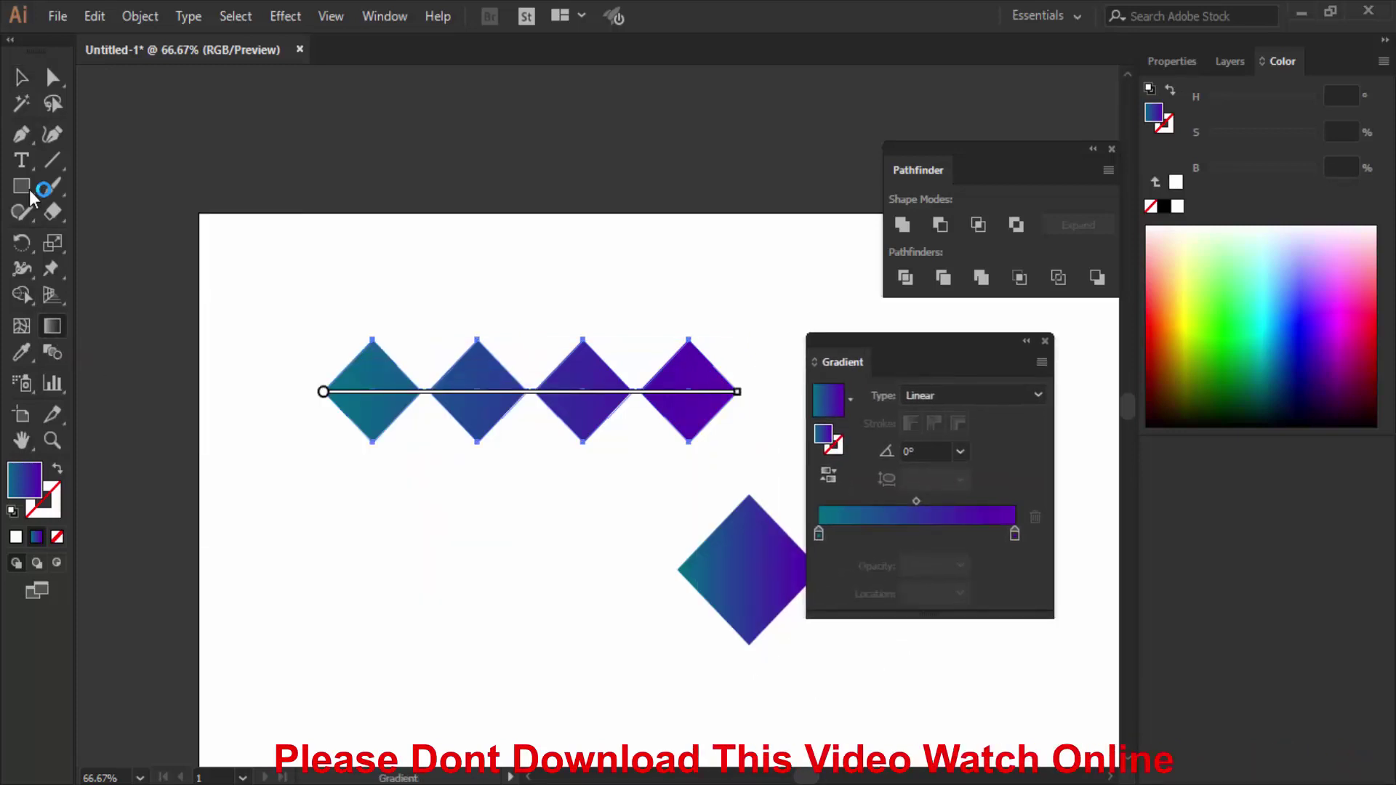
pyautogui.moveTo(916, 501); pyautogui.dragTo(859, 501)
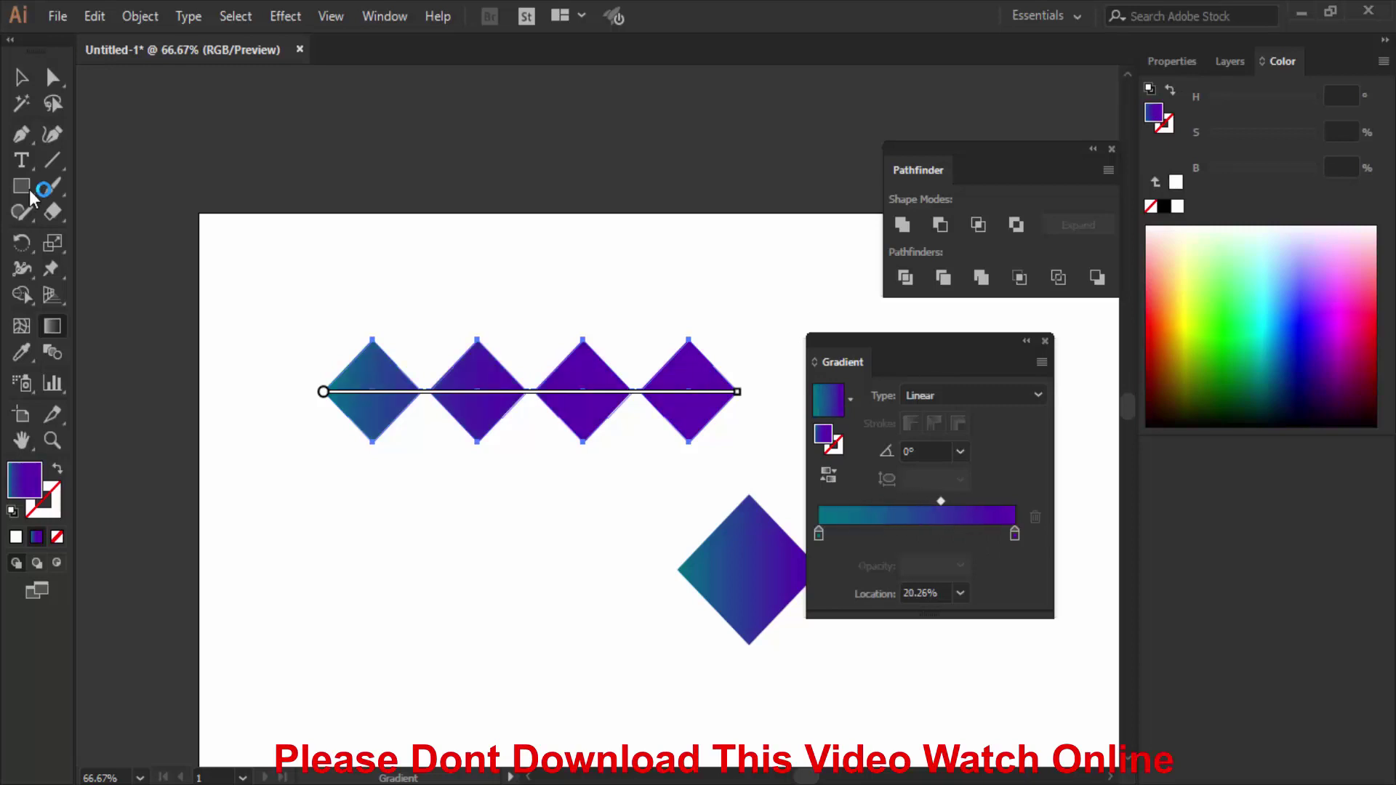
pyautogui.moveTo(859, 501); pyautogui.dragTo(967, 501)
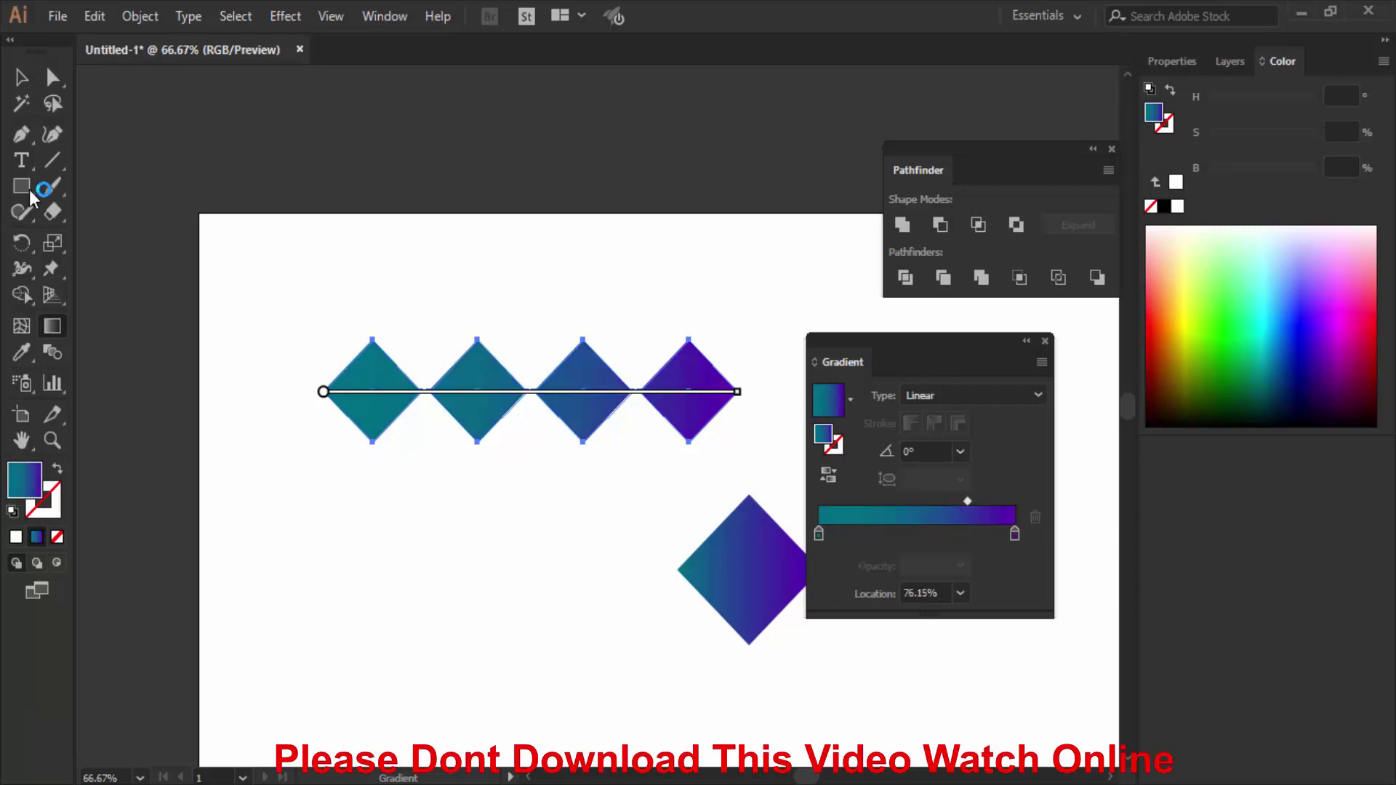
pyautogui.moveTo(968, 501); pyautogui.dragTo(920, 501)
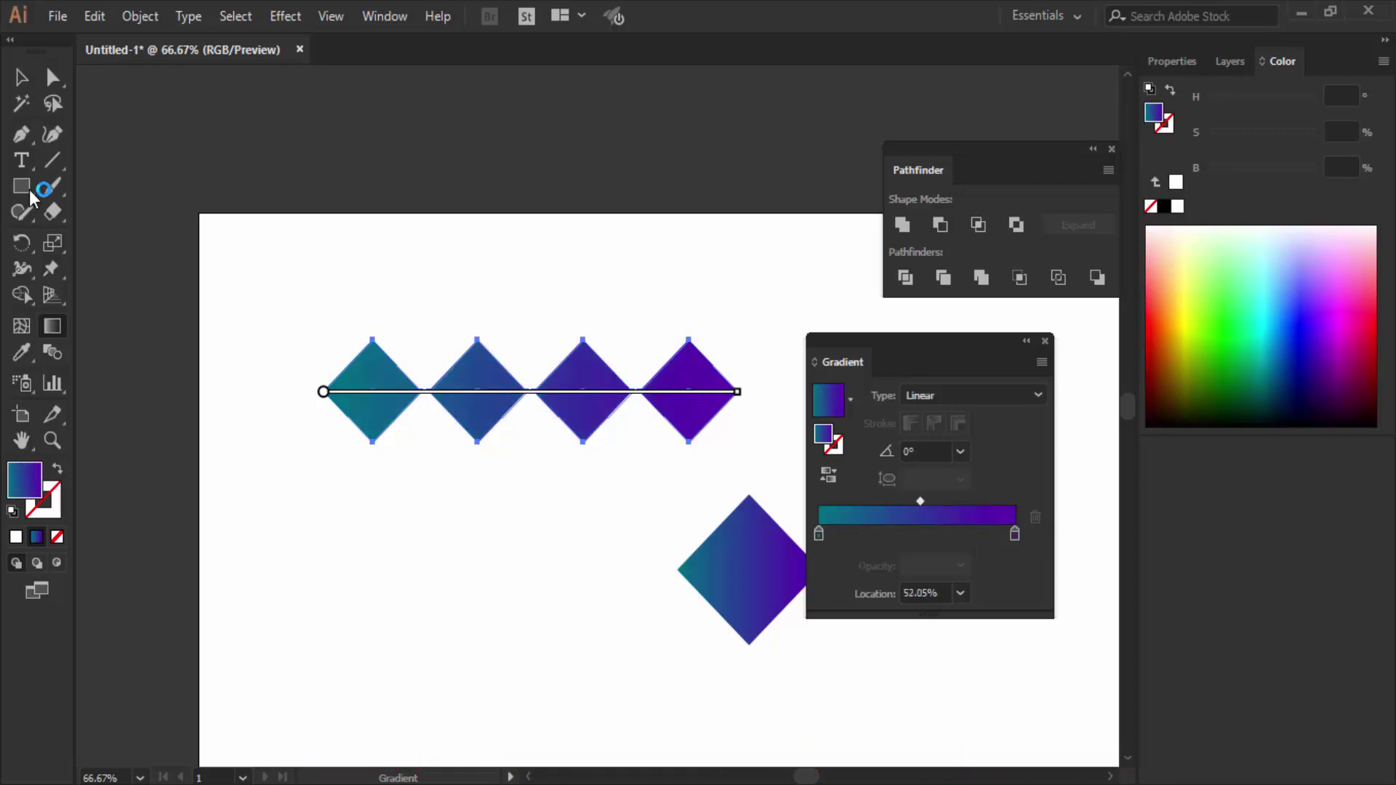
pyautogui.hotkey('ctrl', 'F9')
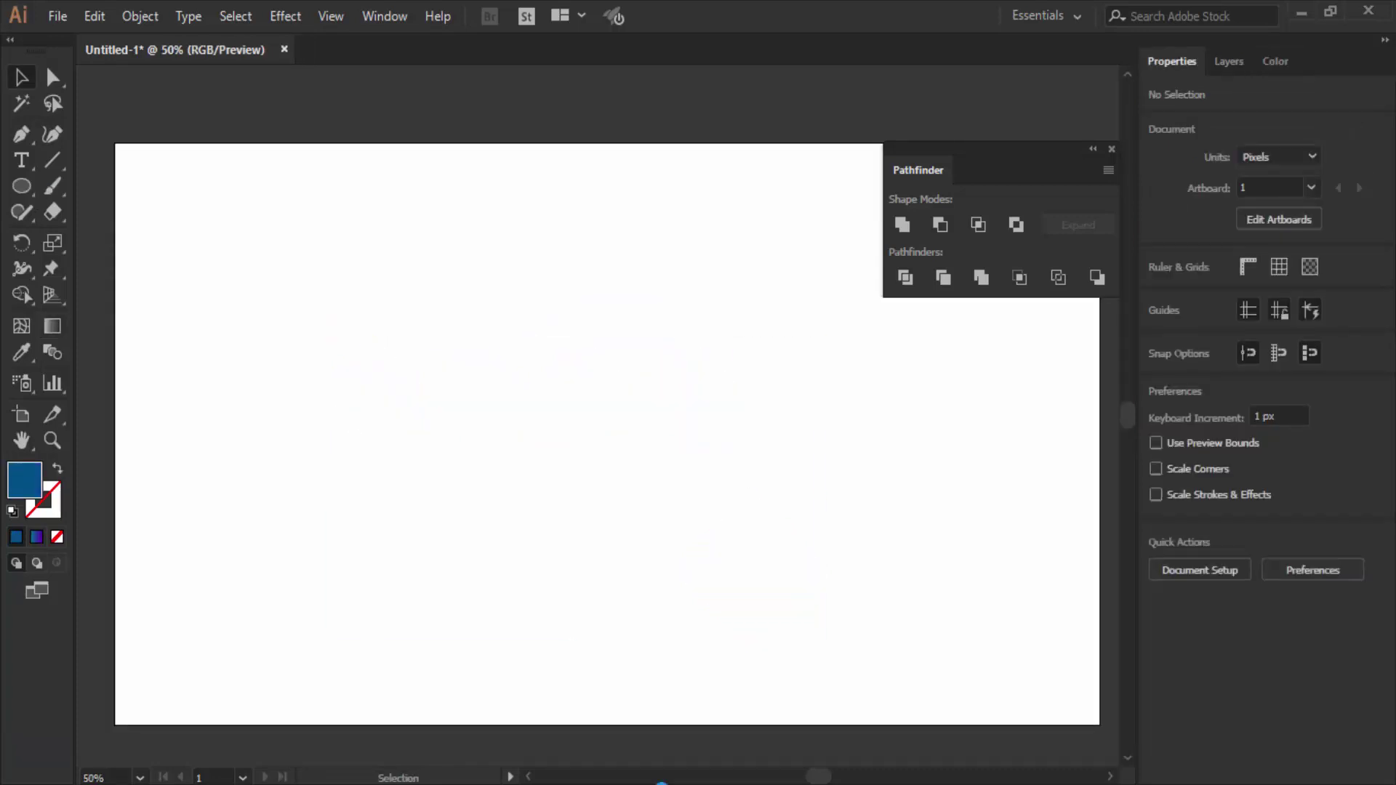
# Draw a blue circle and duplicate it rightward into a row of four.
pyautogui.press('l')
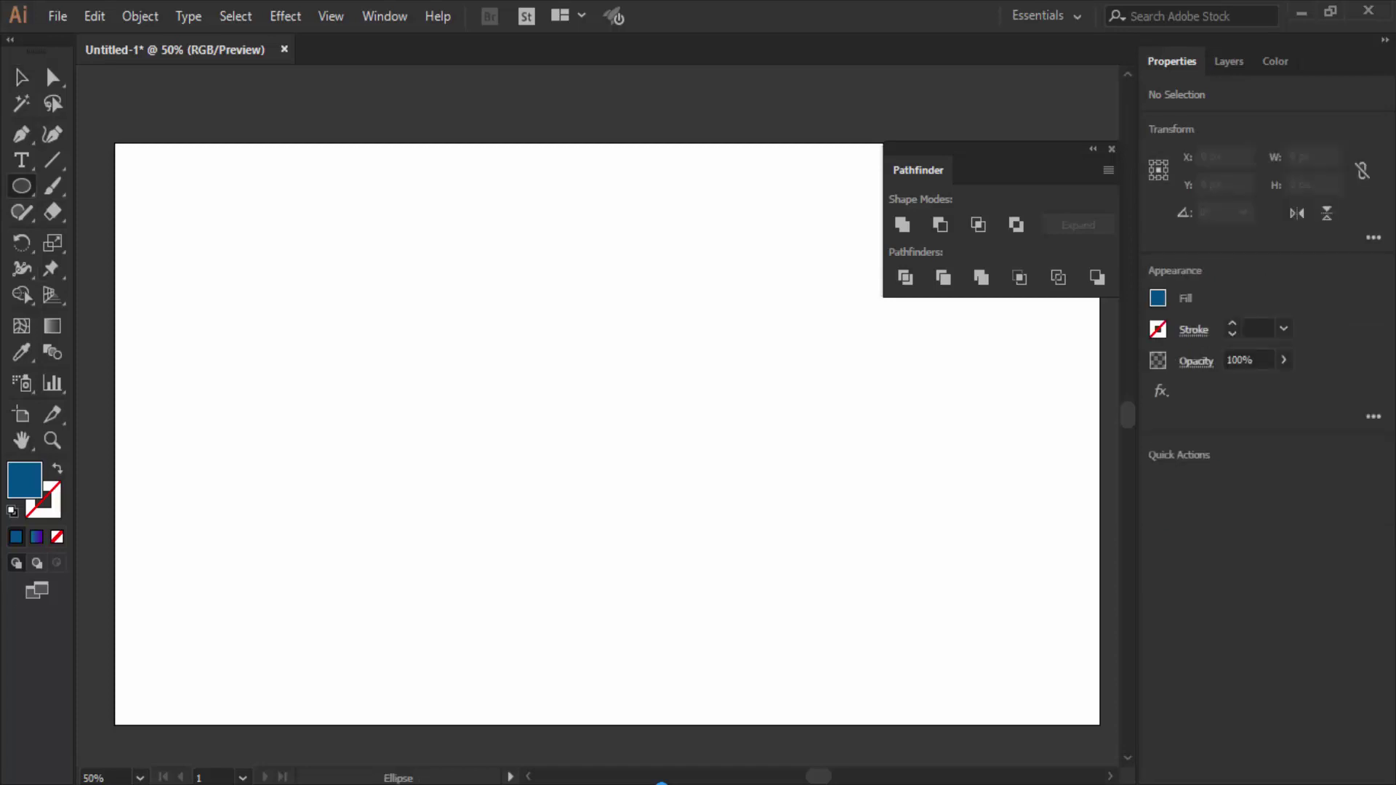
pyautogui.moveTo(421, 359); pyautogui.dragTo(479, 417)
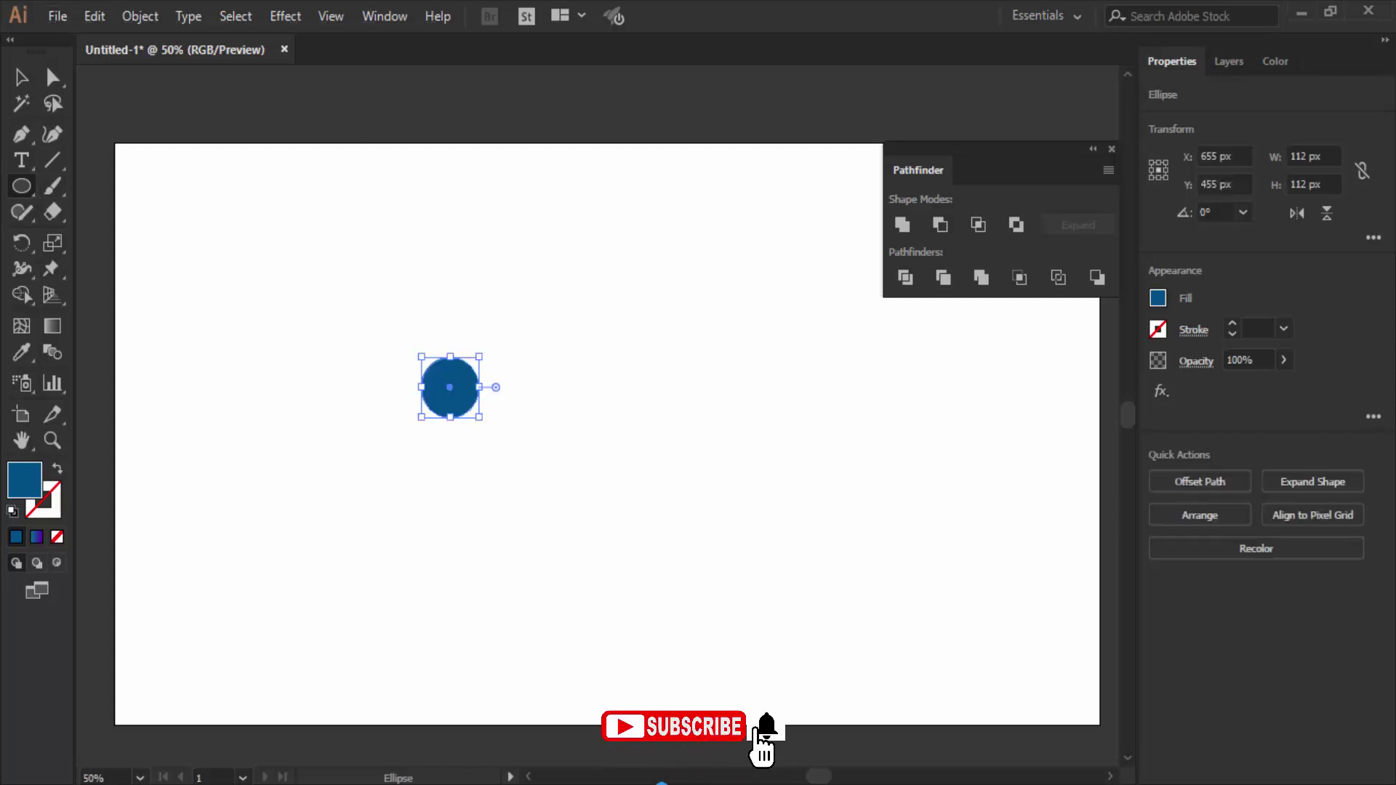
pyautogui.scroll(2, 421, 447)
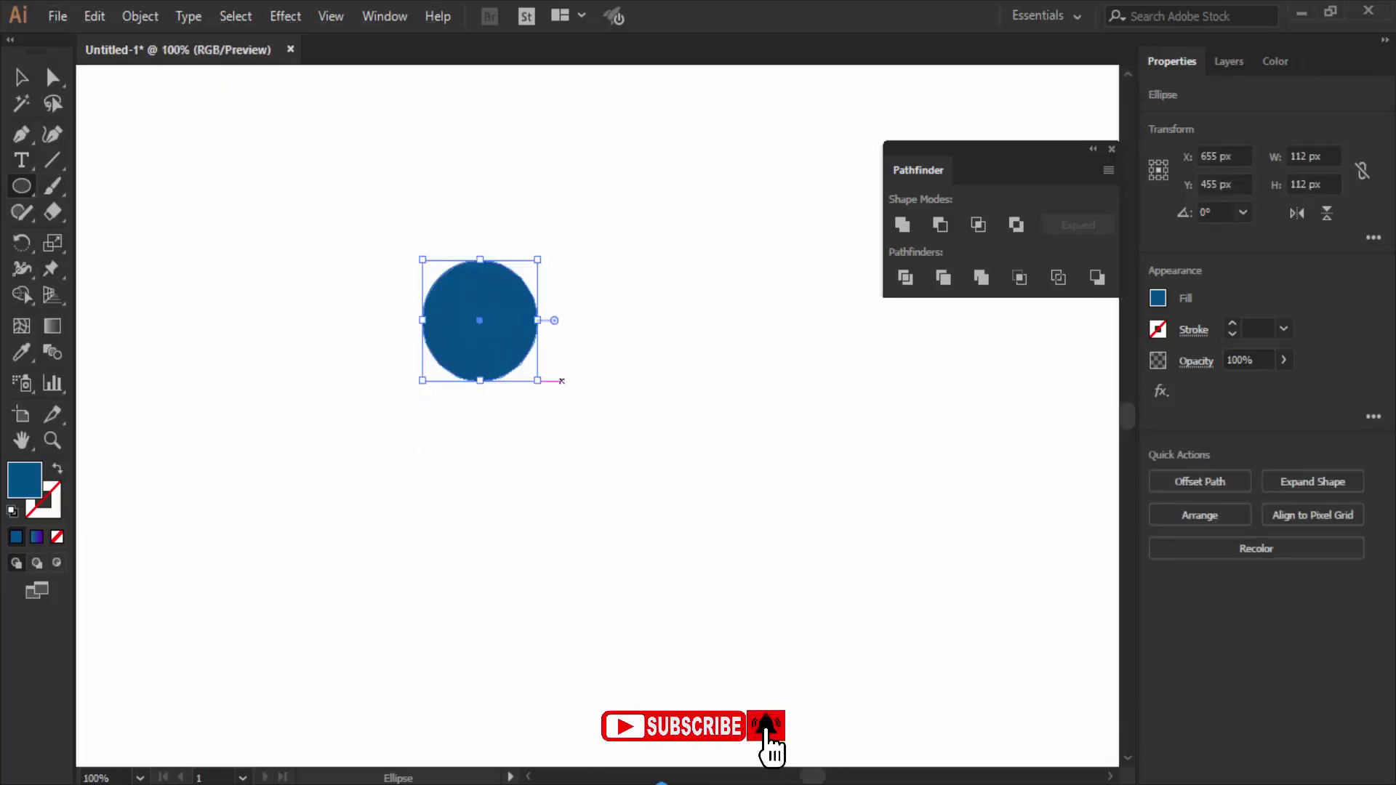
pyautogui.press('v')
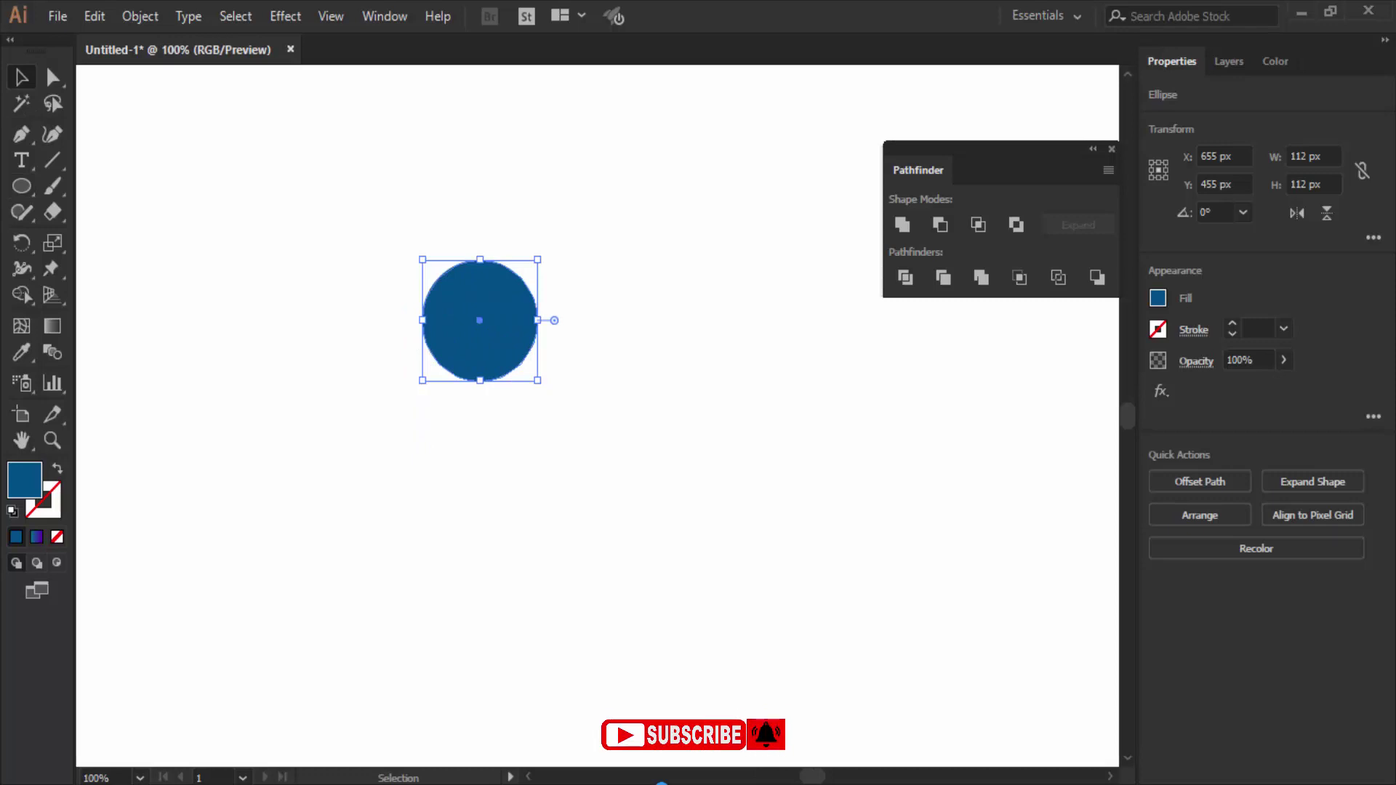
pyautogui.moveTo(479, 320); pyautogui.dragTo(614, 320)
pyautogui.hotkey('ctrl', 'd')
pyautogui.hotkey('ctrl', 'd')
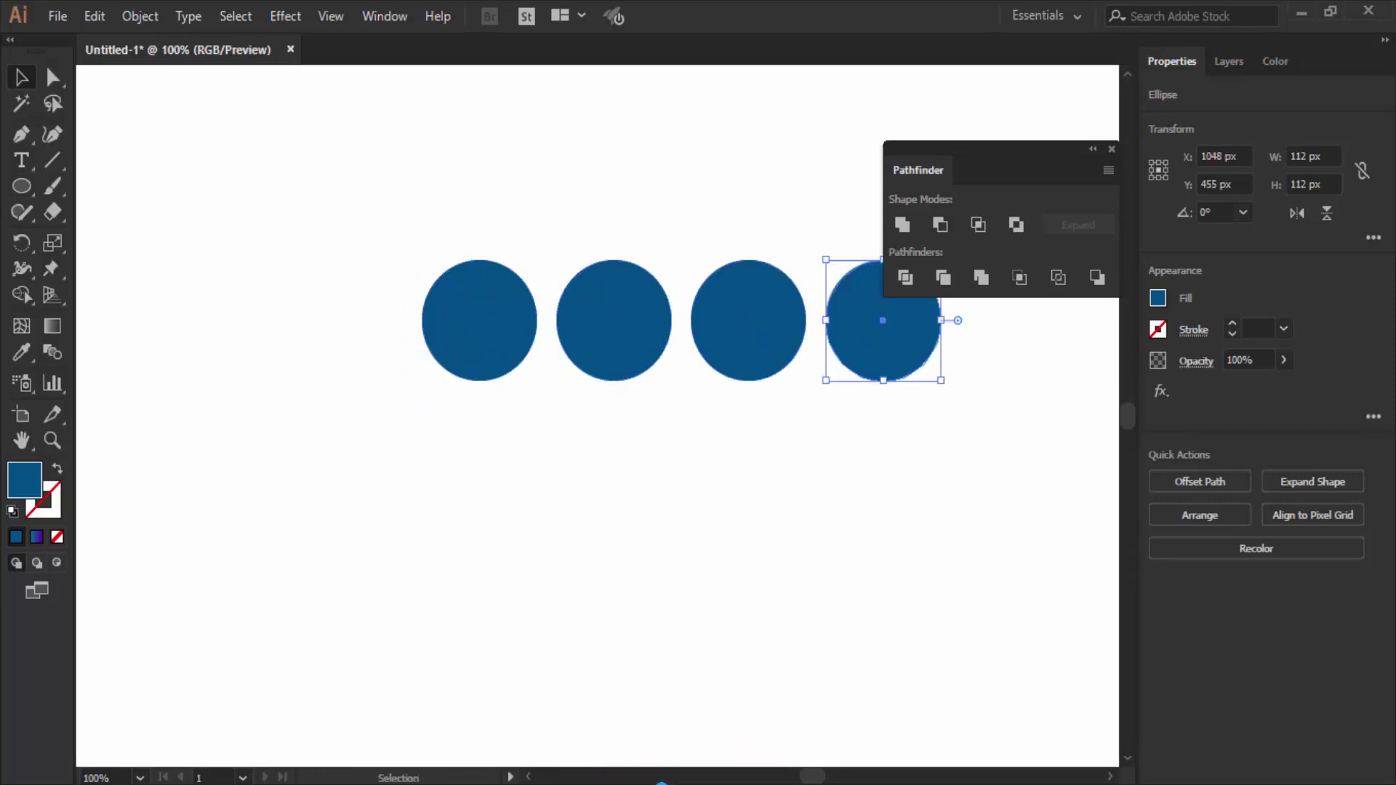
# Copy the row down into four rows, rotate the 16-circle grid 315°, and shift it up-right.
pyautogui.moveTo(962, 432); pyautogui.dragTo(963, 432)
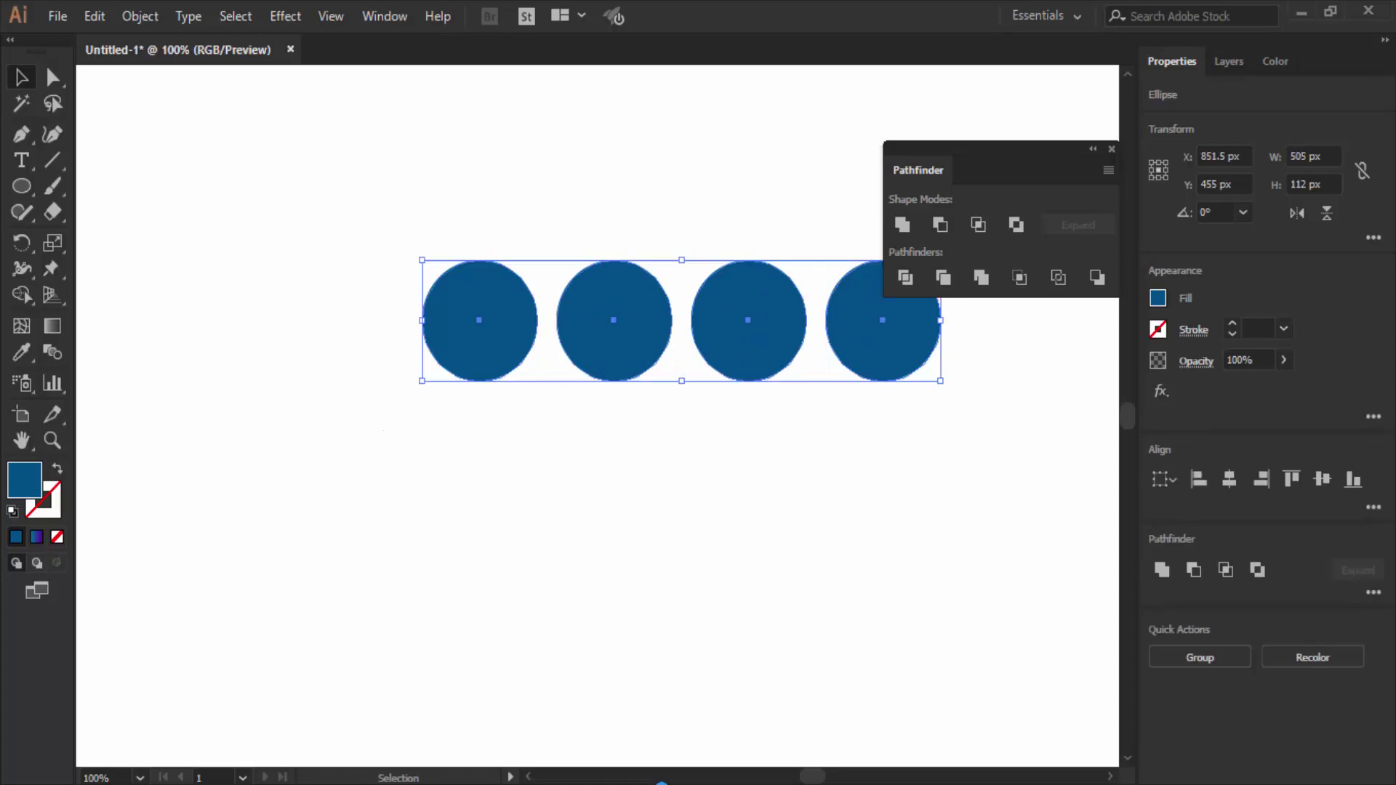
pyautogui.moveTo(422, 321); pyautogui.dragTo(422, 457)
pyautogui.hotkey('ctrl', 'd')
pyautogui.hotkey('ctrl', 'd')
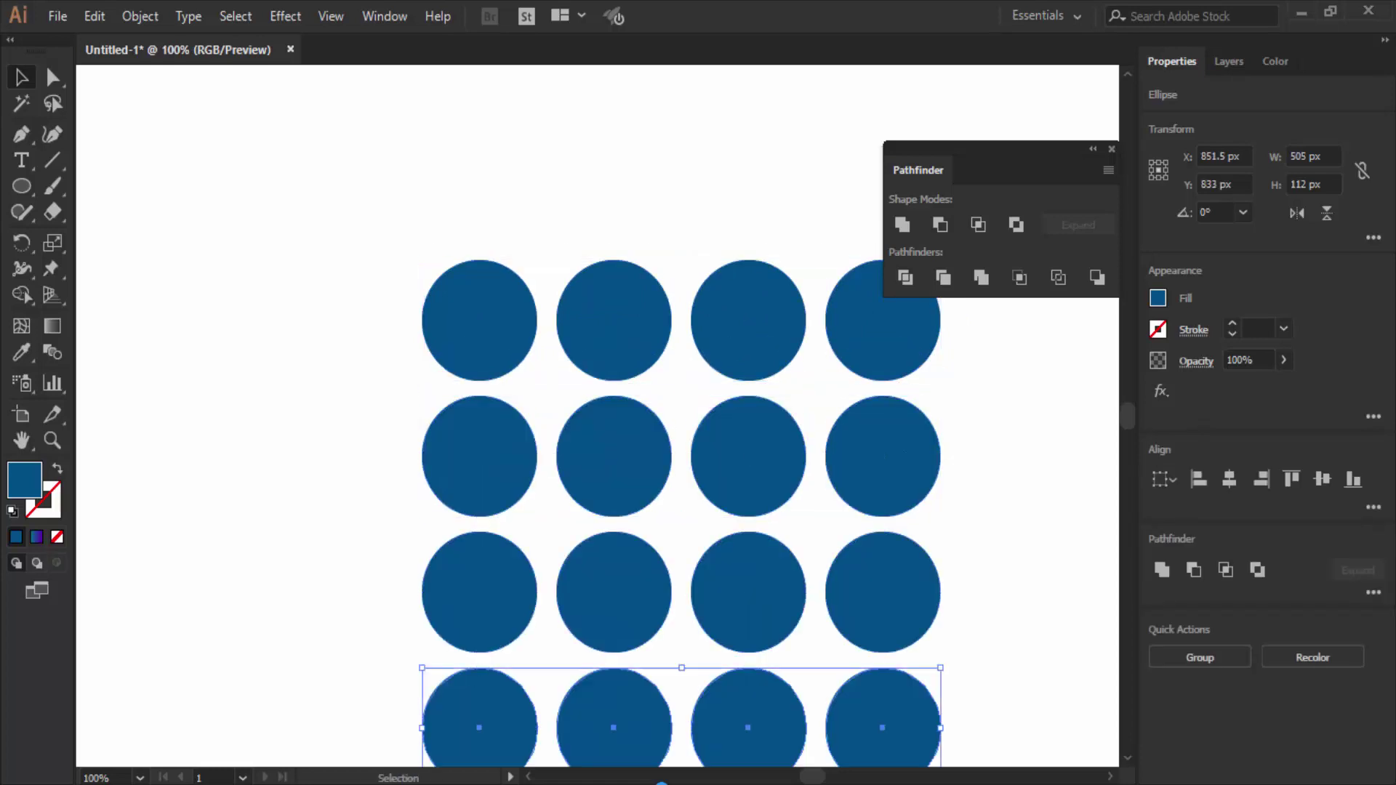
pyautogui.hotkey('ctrl', '-')
pyautogui.hotkey('ctrl', '-')
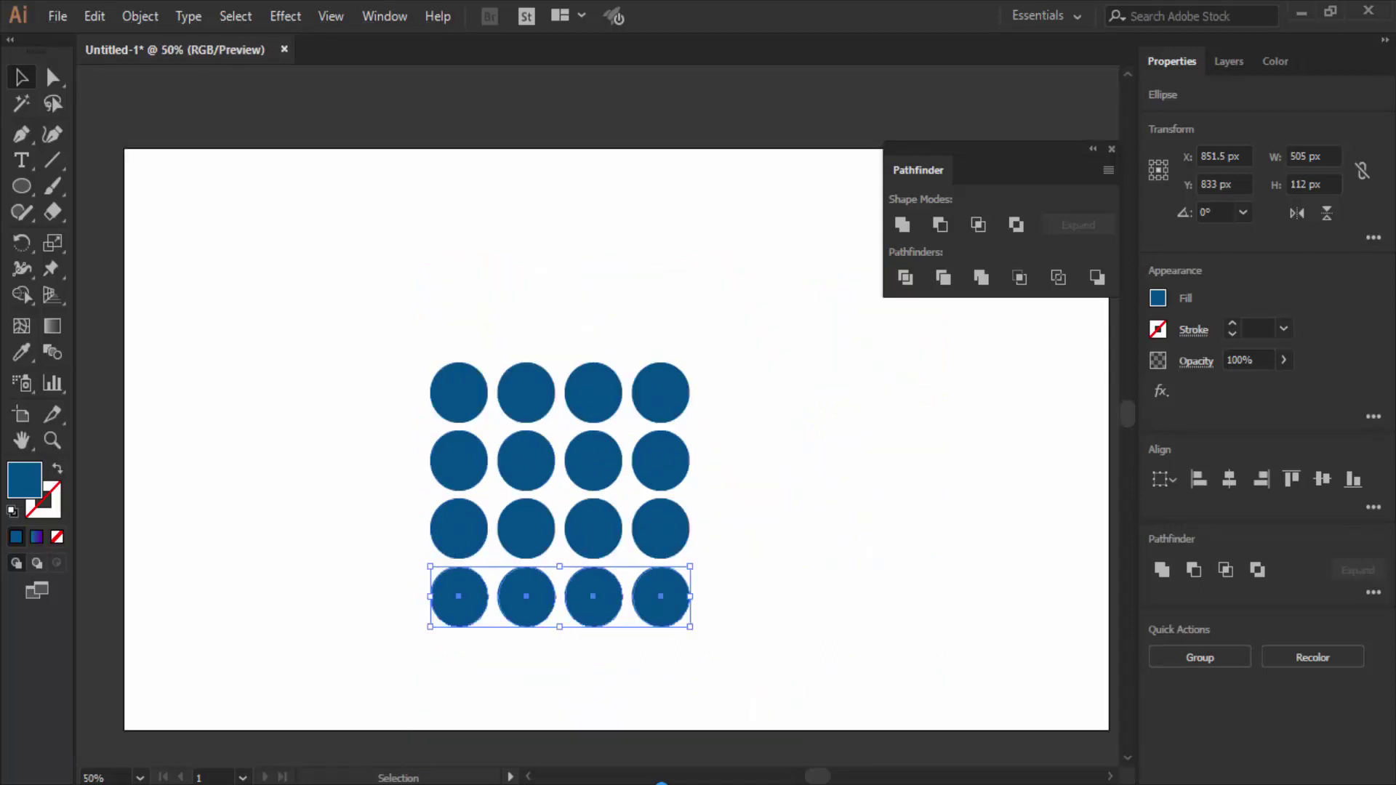
pyautogui.hotkey('ctrl', 'a')
pyautogui.moveTo(697, 631); pyautogui.dragTo(837, 545)
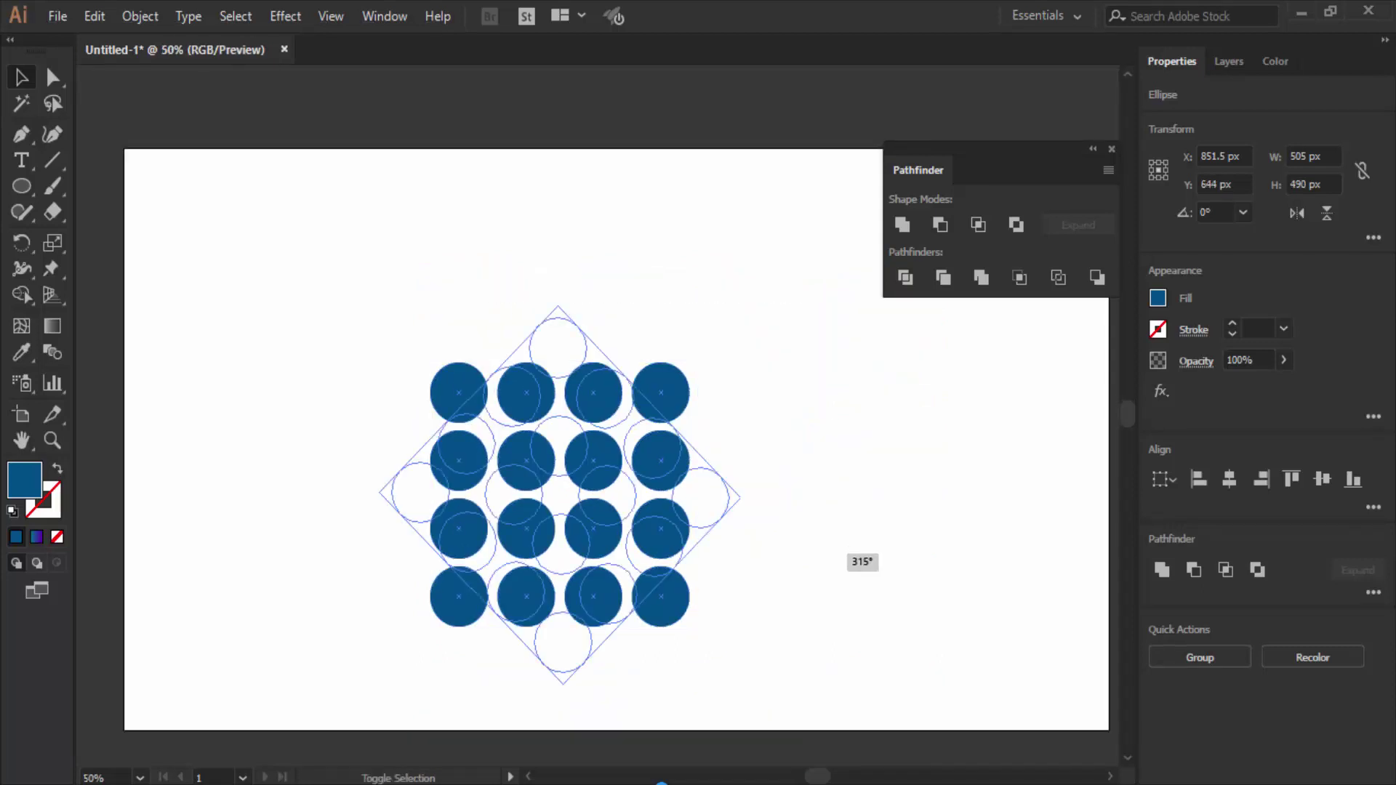
pyautogui.moveTo(630, 469); pyautogui.dragTo(773, 417)
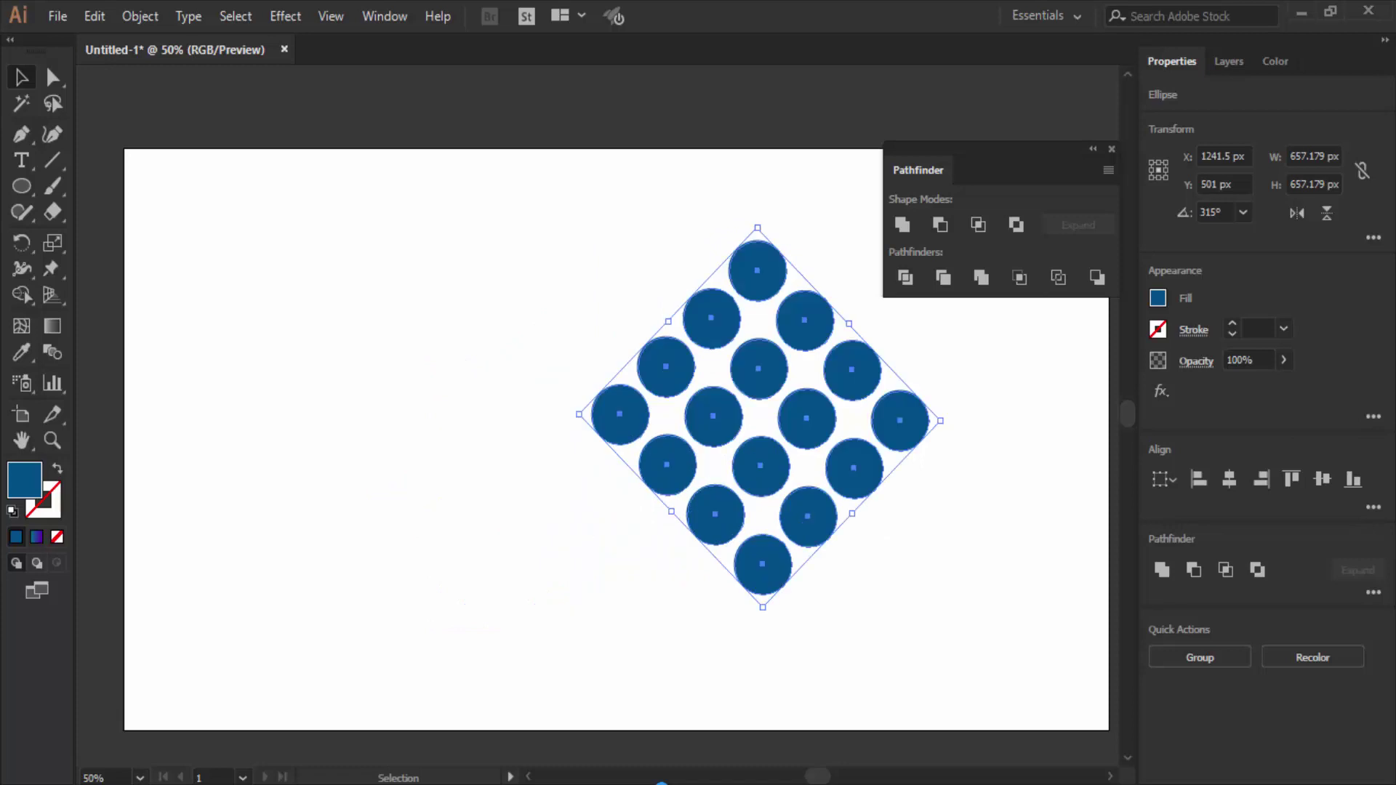
pyautogui.hotkey('ctrl', 'shift', 'a')
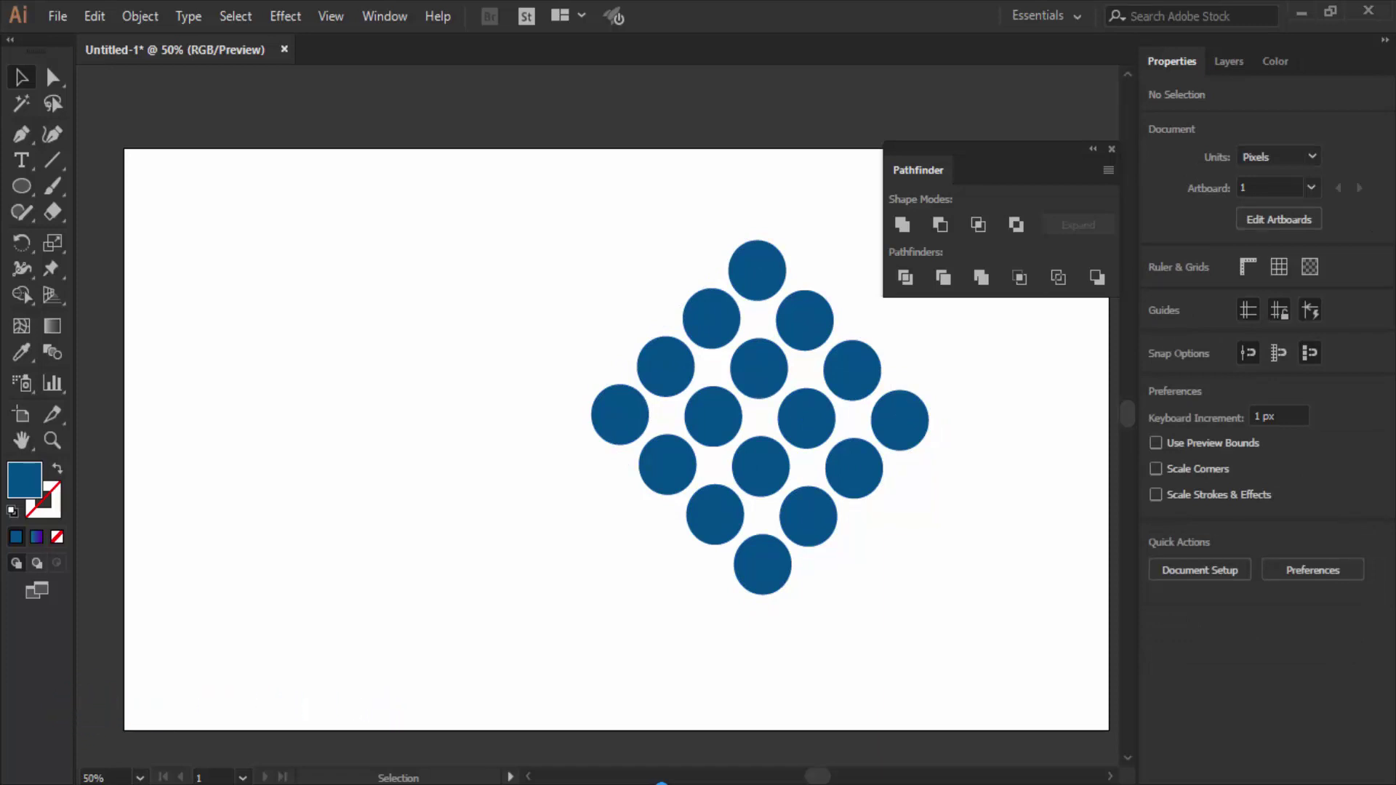
pyautogui.click(57, 16)
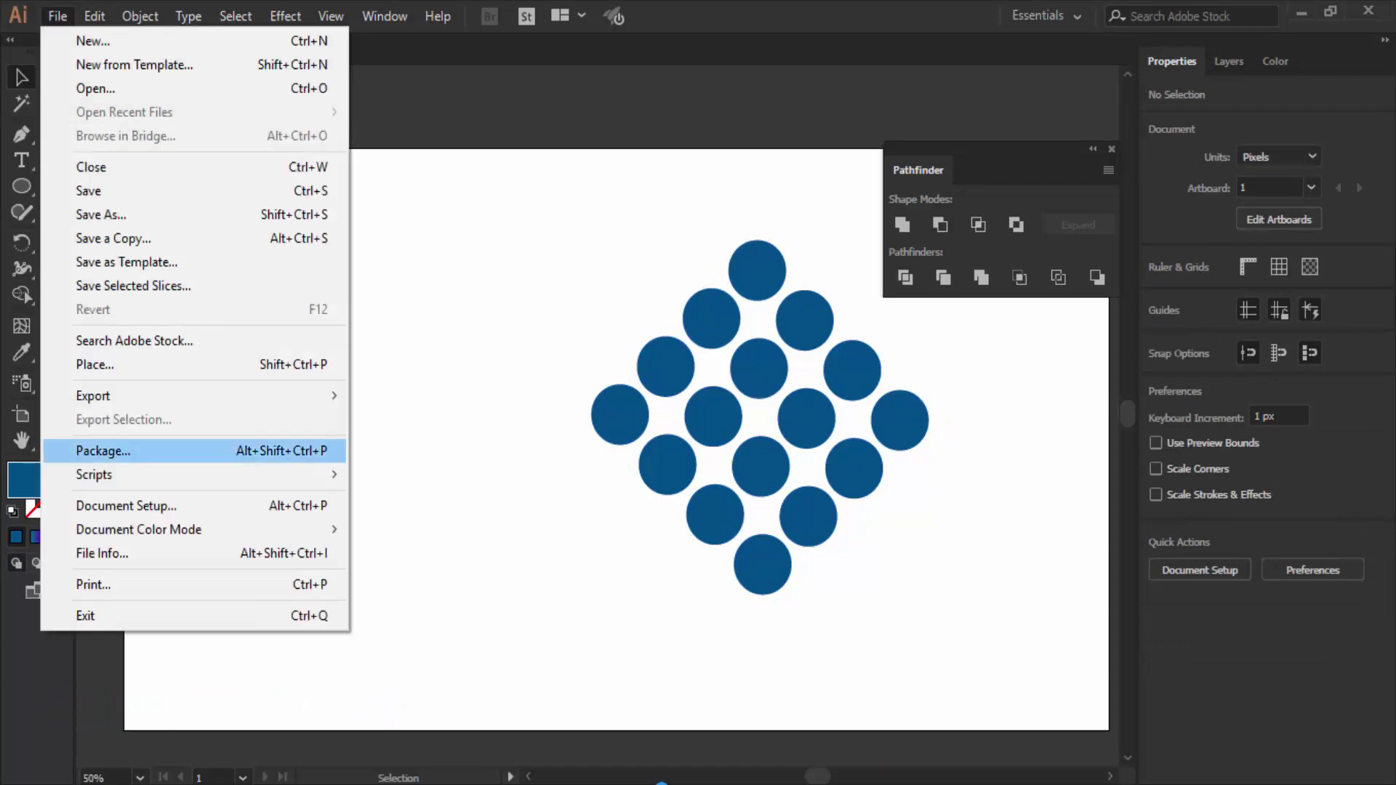
# Place the St Paul's JPG at the artboard's upper left and embed it.
pyautogui.click(95, 364)
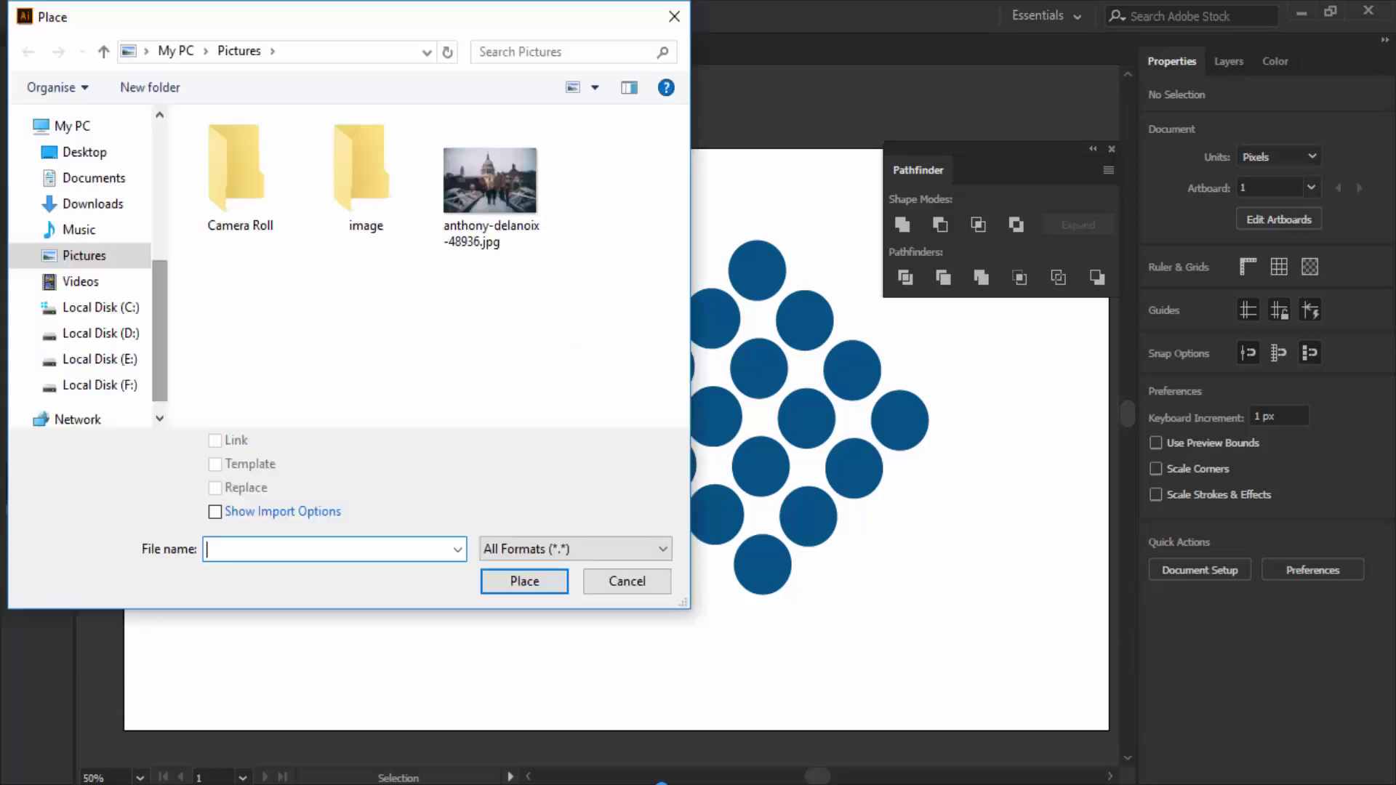
pyautogui.click(490, 182)
pyautogui.press('Return')
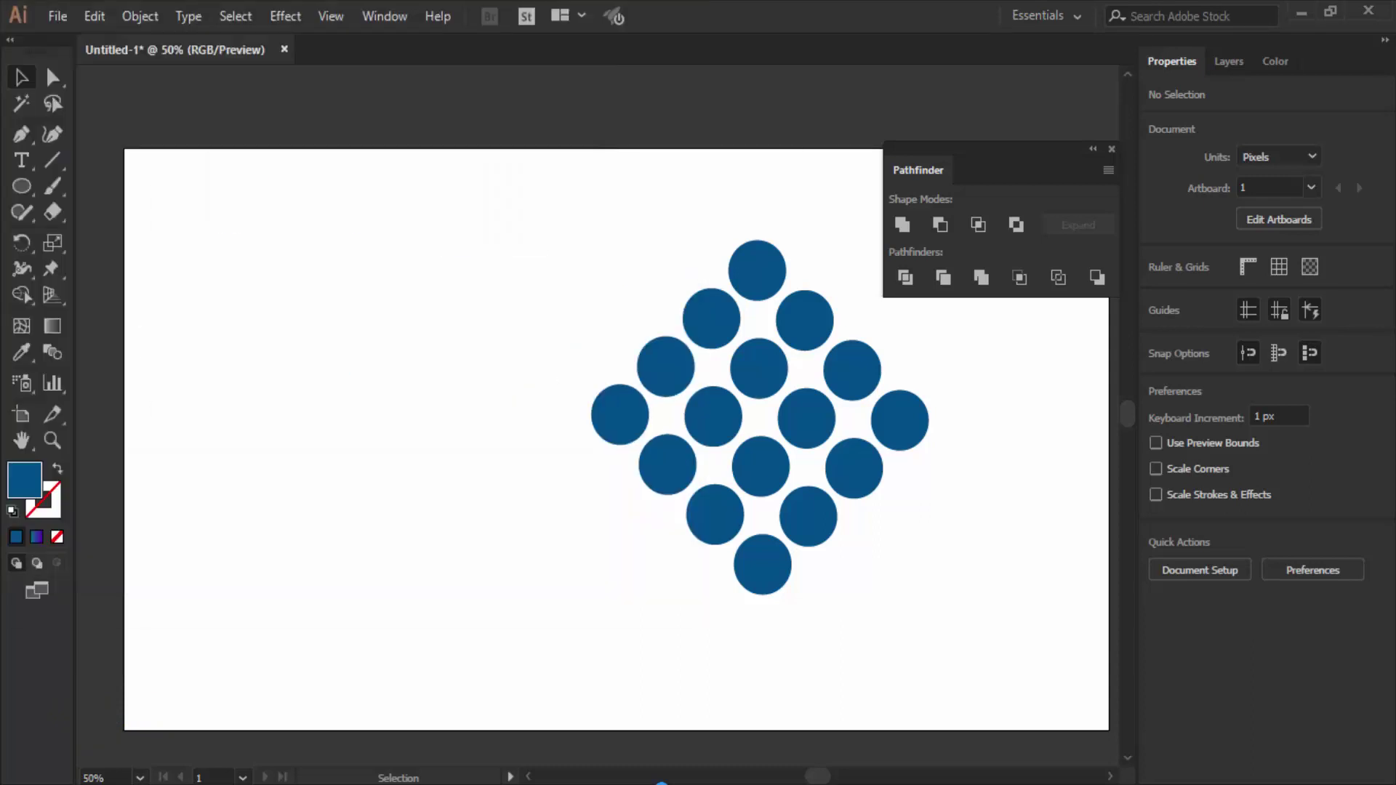
pyautogui.moveTo(197, 201); pyautogui.dragTo(592, 478)
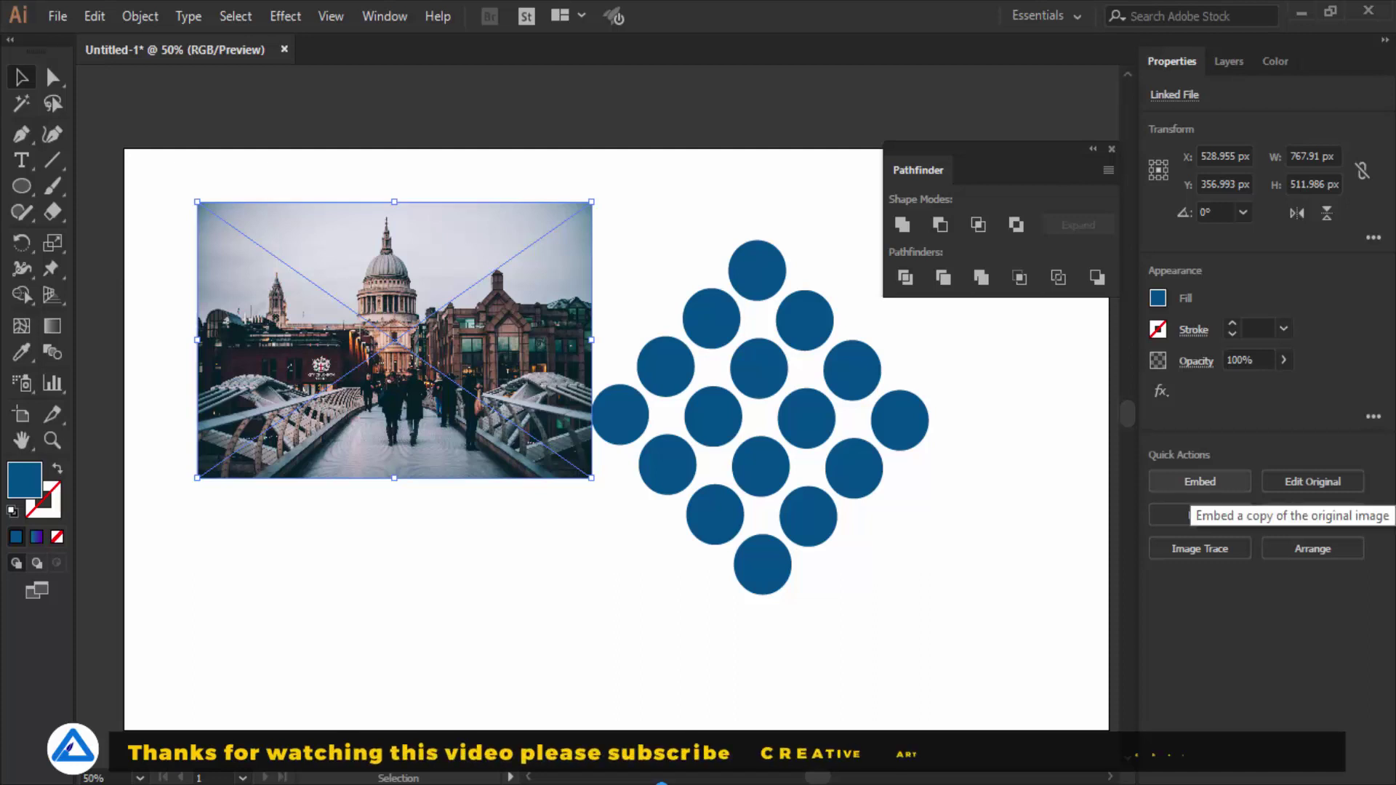
pyautogui.click(1200, 482)
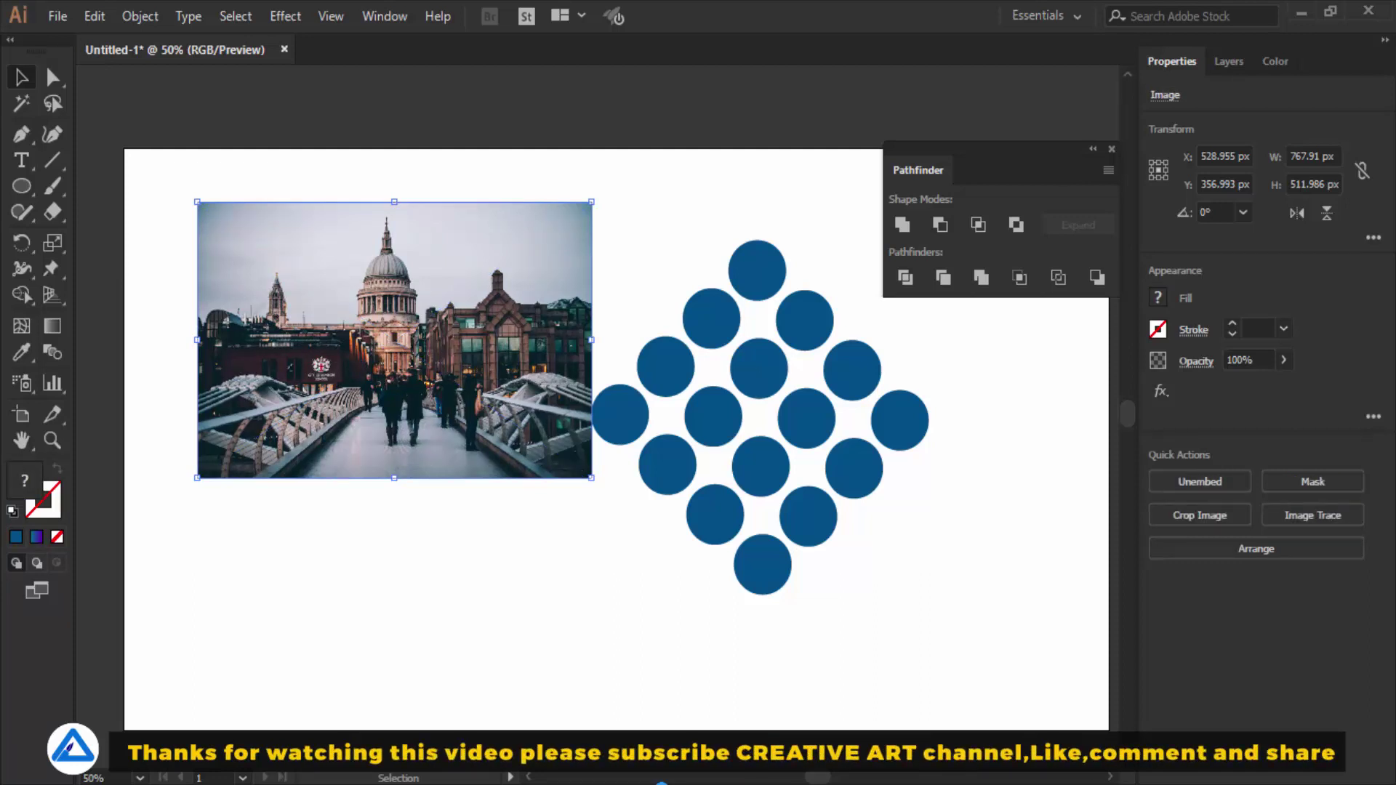
# Move the photo onto the circle diamond, send it to back, and enlarge it to about 1028 × 685 px.
pyautogui.moveTo(502, 365); pyautogui.dragTo(763, 417)
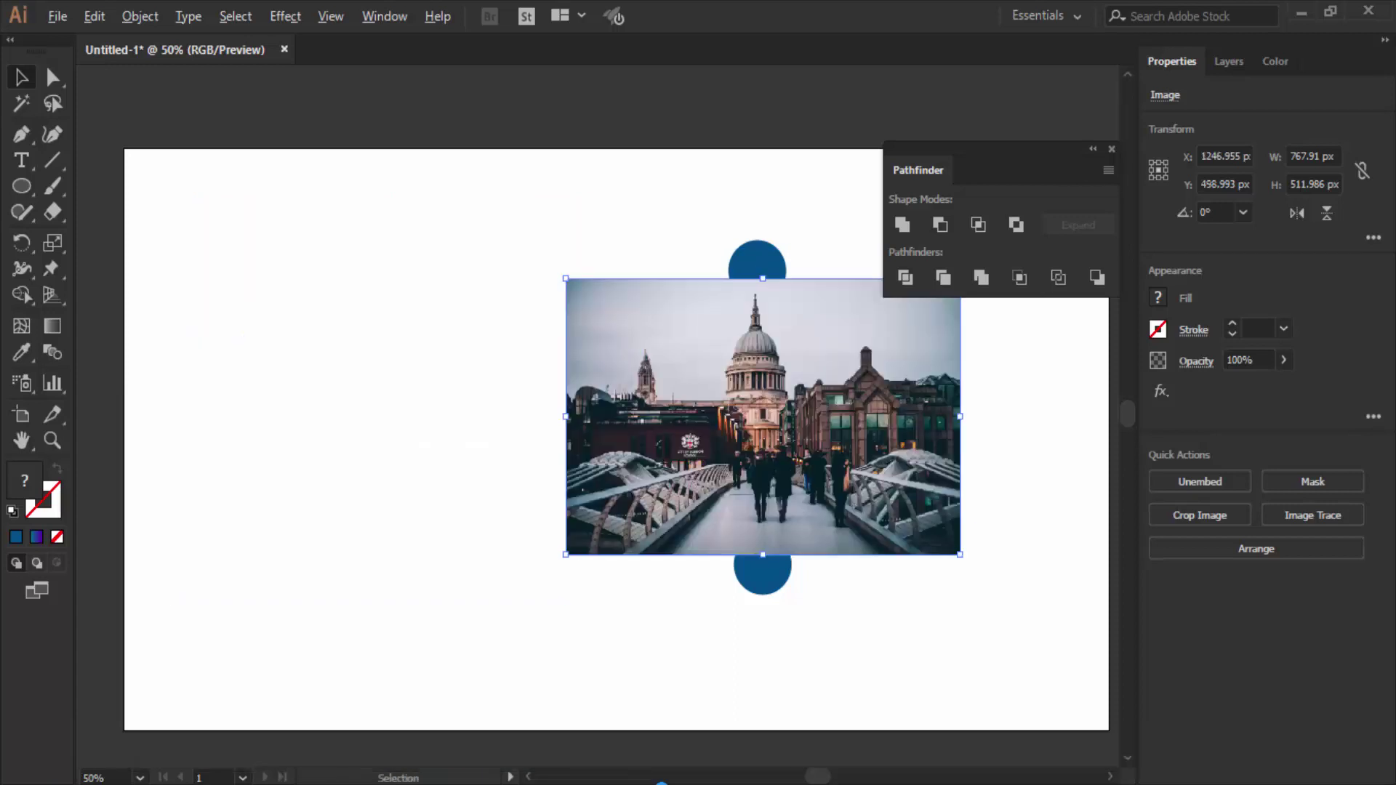
pyautogui.hotkey('ctrl', '-')
pyautogui.hotkey('ctrl', '-')
pyautogui.hotkey('ctrl', '+')
pyautogui.hotkey('ctrl', '+')
pyautogui.hotkey('ctrl', '+')
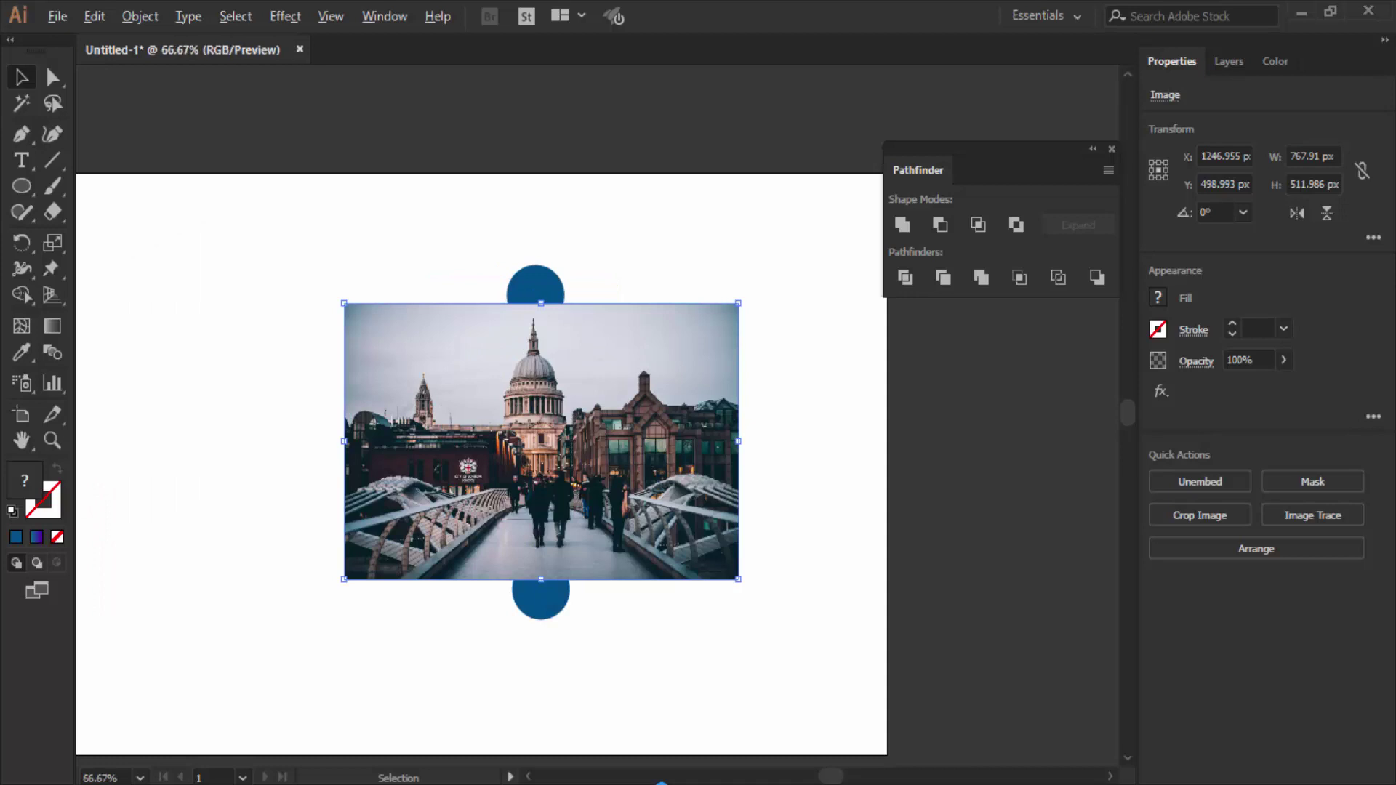
pyautogui.rightClick(551, 297)
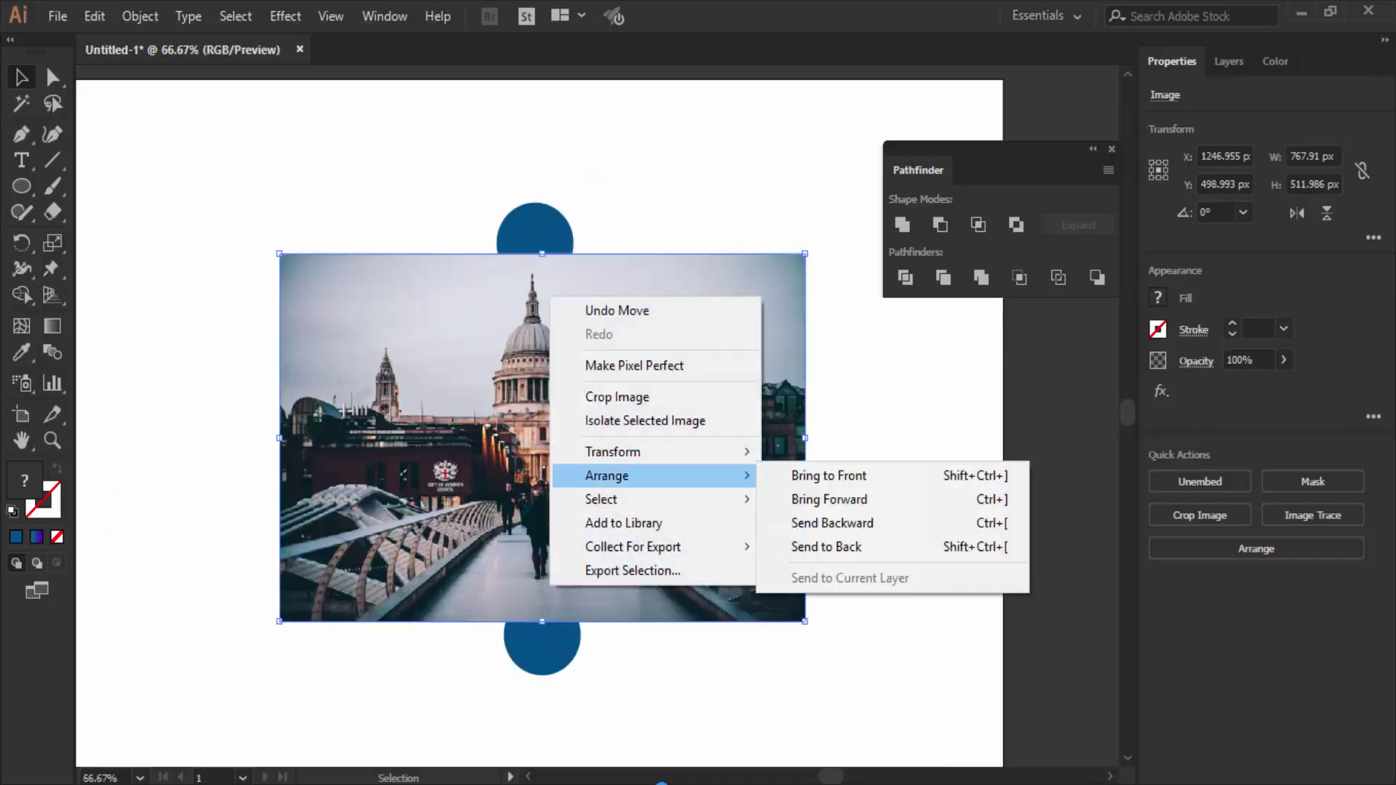
pyautogui.click(826, 547)
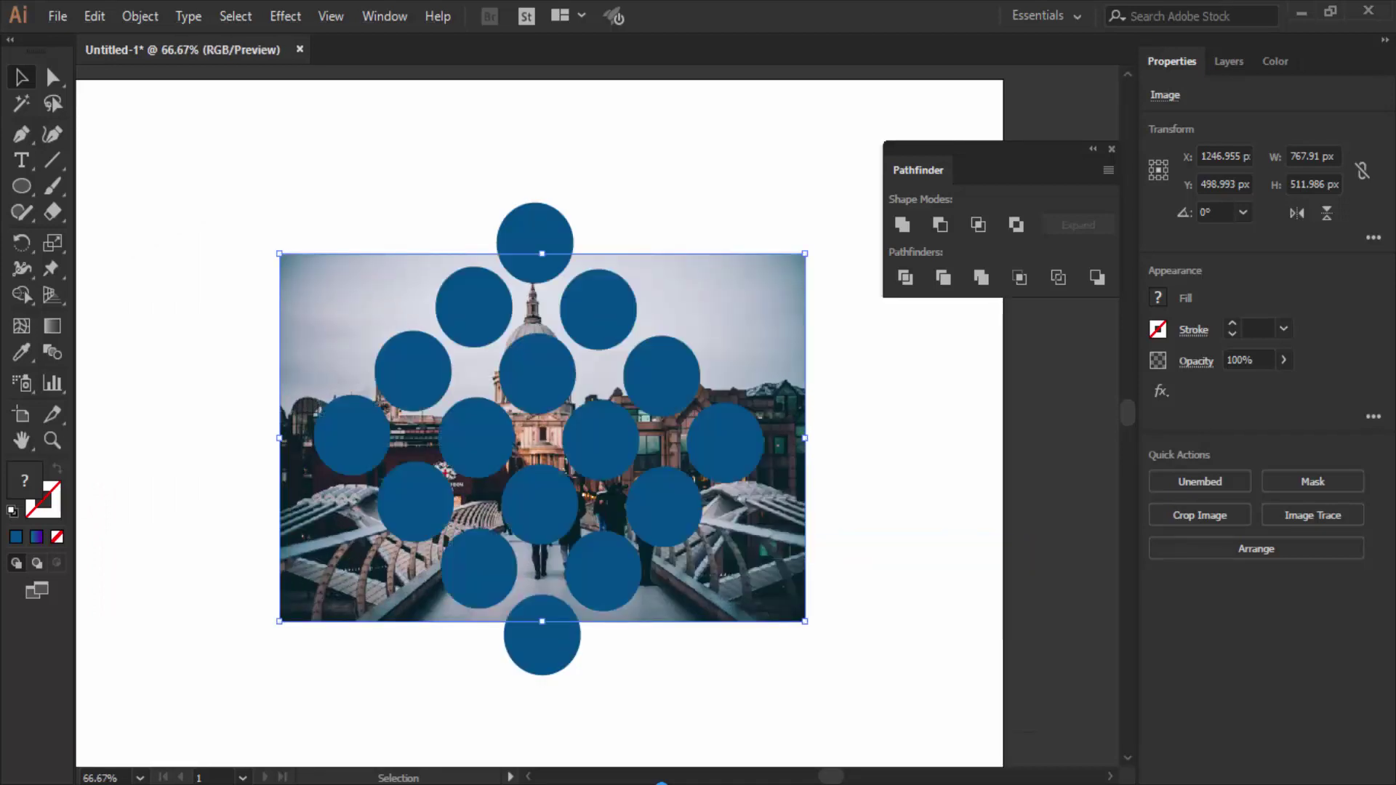
pyautogui.hotkey('ctrl', 'shift', 'a')
pyautogui.click(763, 306)
pyautogui.moveTo(805, 622); pyautogui.dragTo(895, 684)
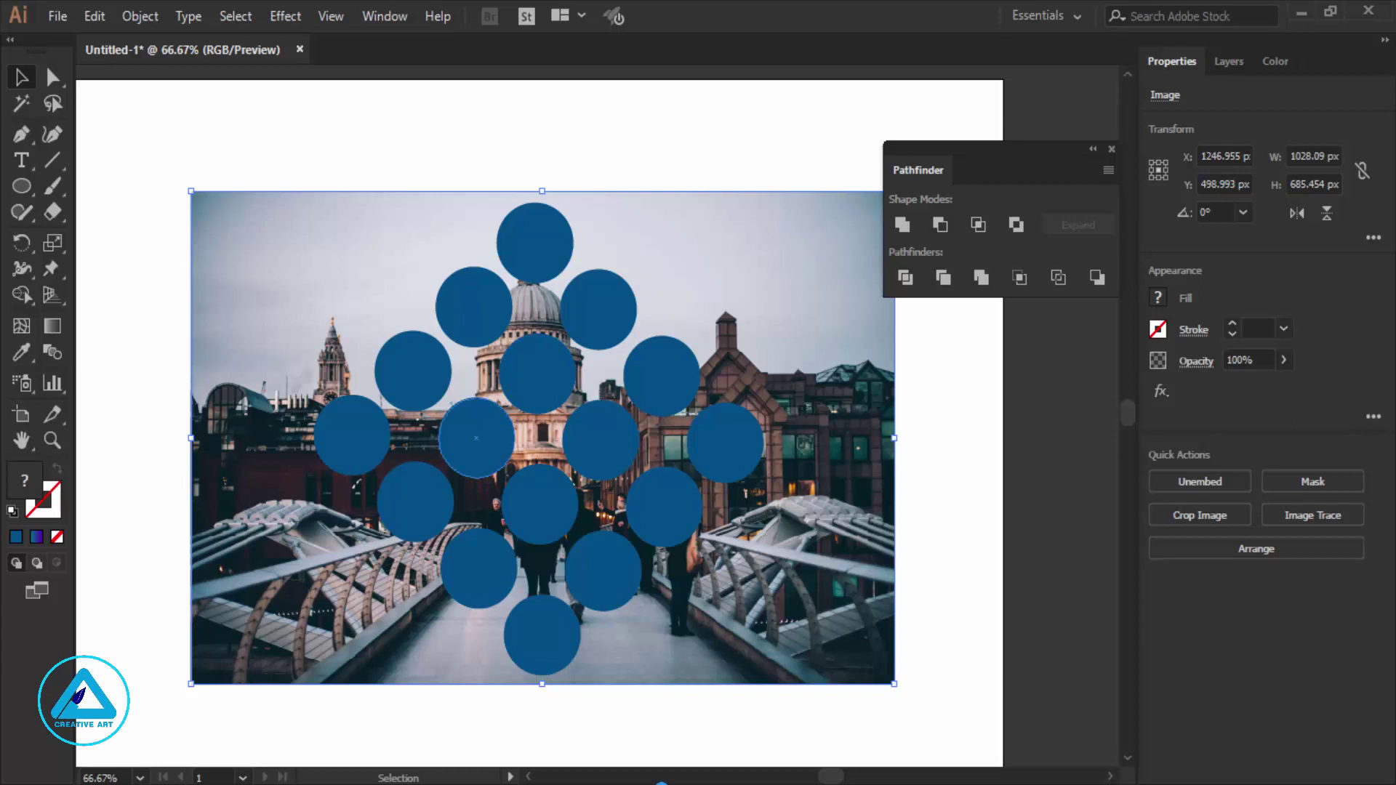
# Select the sixteen circles without the photo and group them.
pyautogui.moveTo(297, 151); pyautogui.dragTo(776, 654)
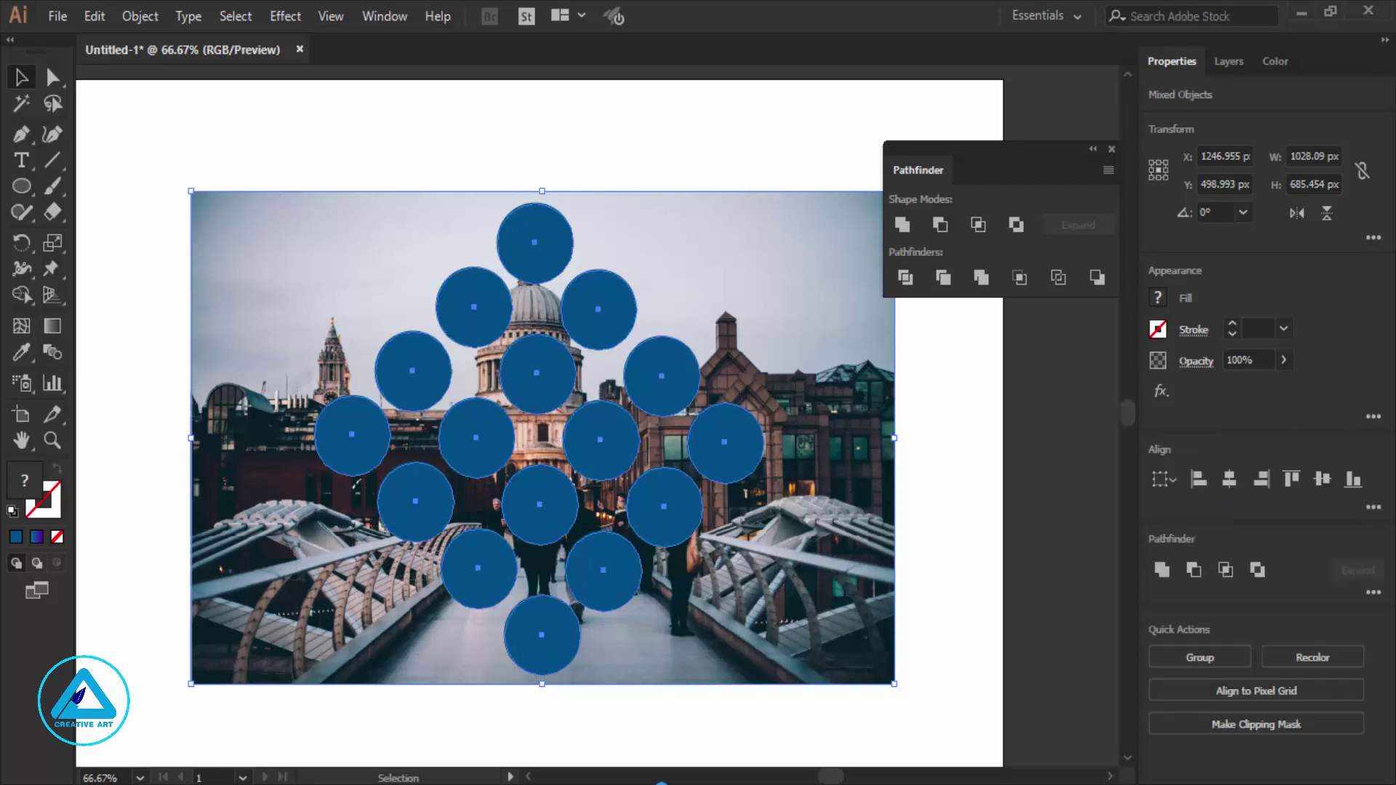
pyautogui.press('shift')
pyautogui.keyDown('shift'); pyautogui.click(454, 476); pyautogui.keyUp('shift')
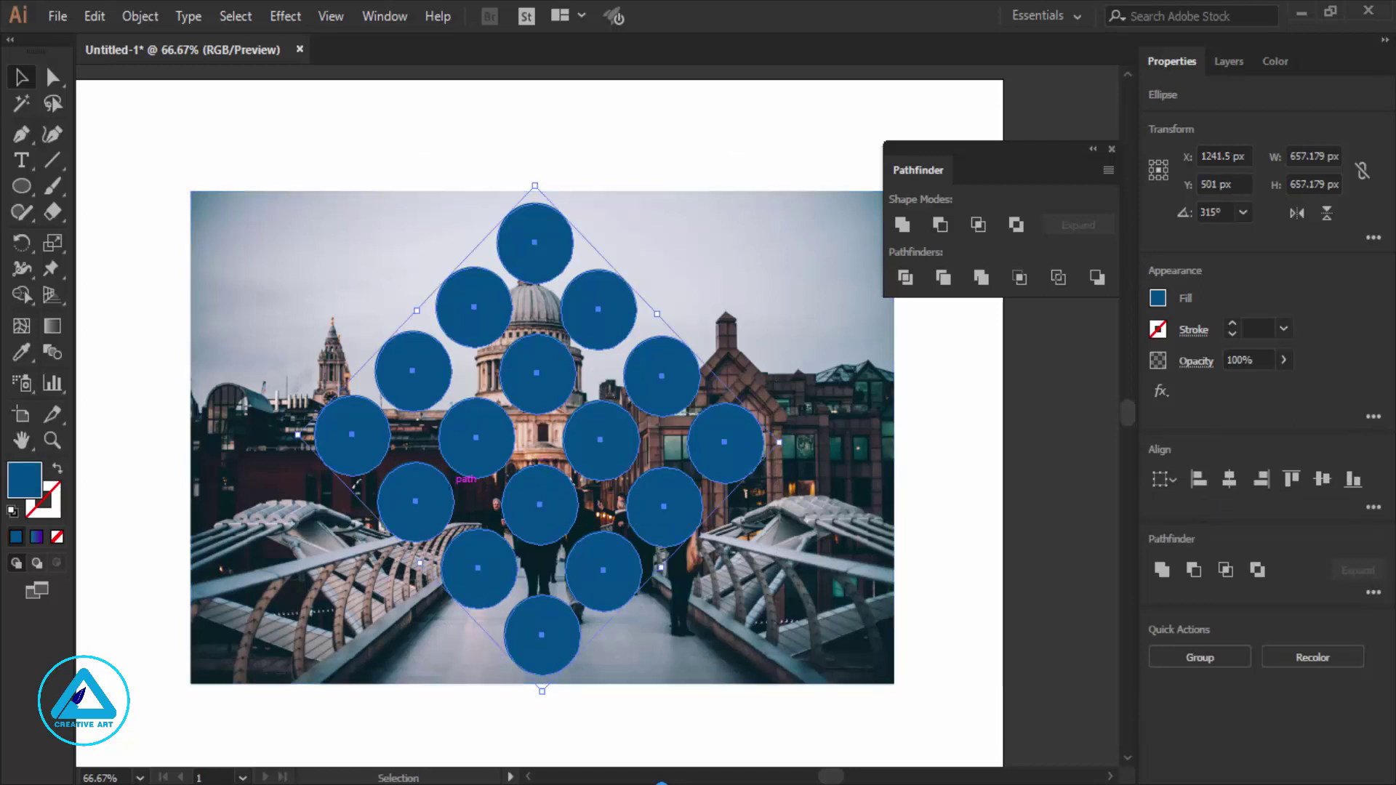
pyautogui.rightClick(531, 245)
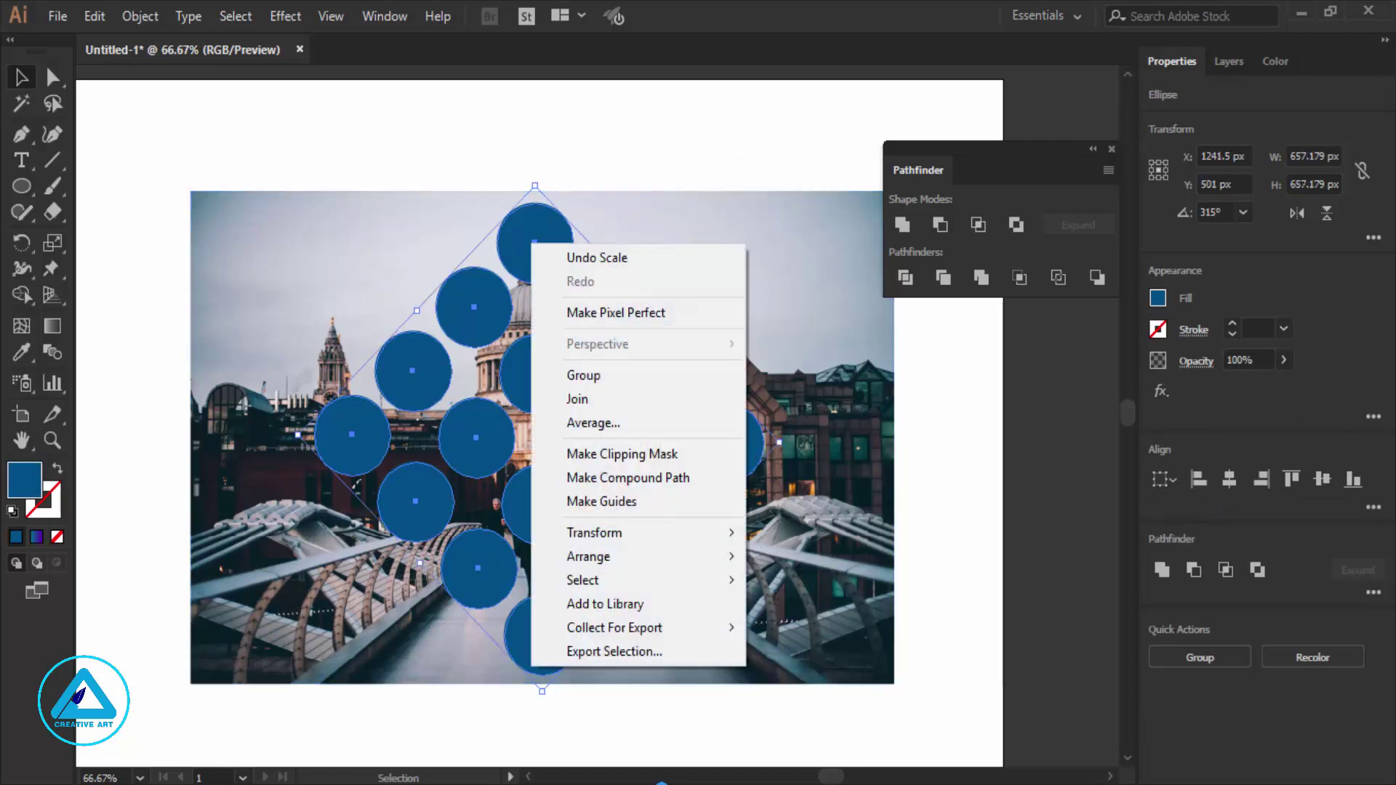
pyautogui.click(584, 375)
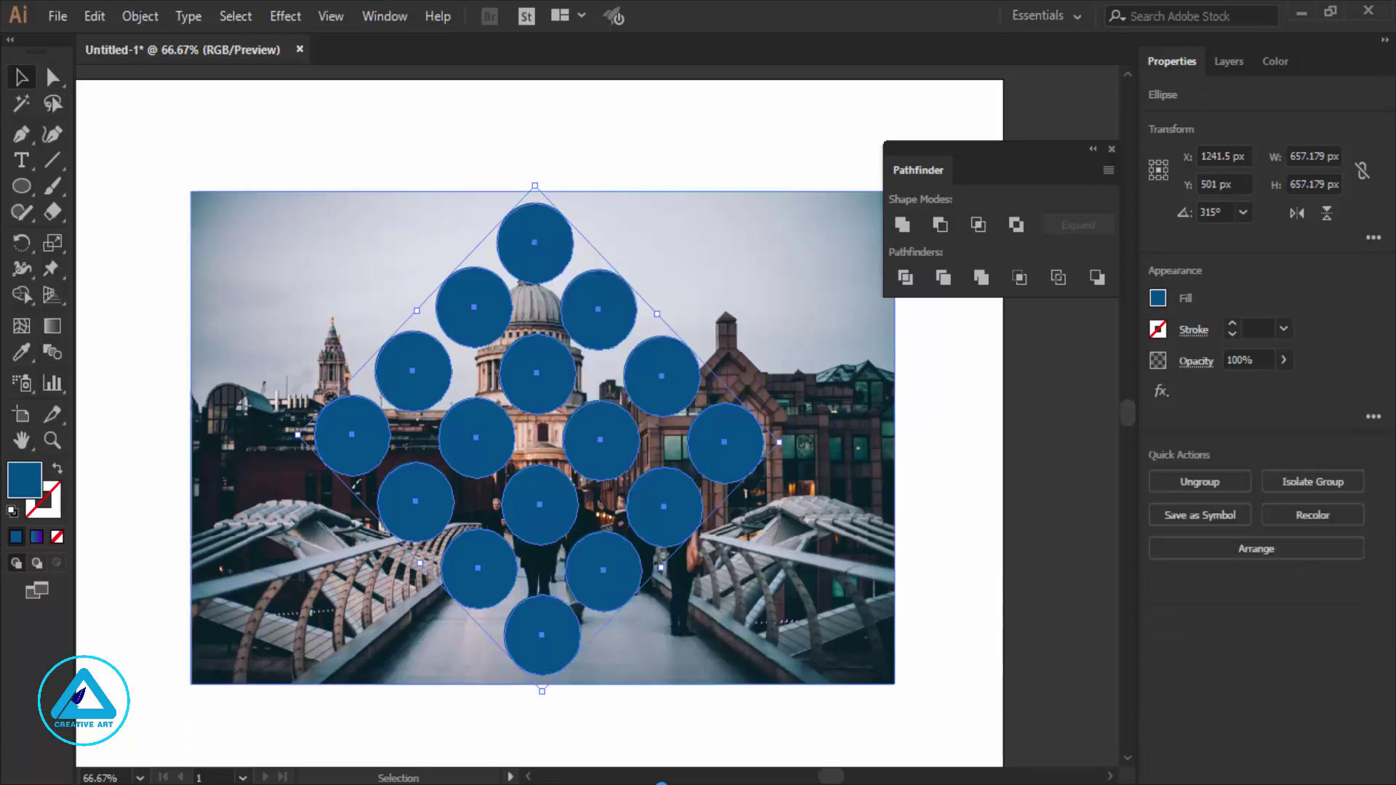
# Apply a clipping mask to the photo and circle group, then undo it.
pyautogui.moveTo(412, 152); pyautogui.dragTo(718, 323)
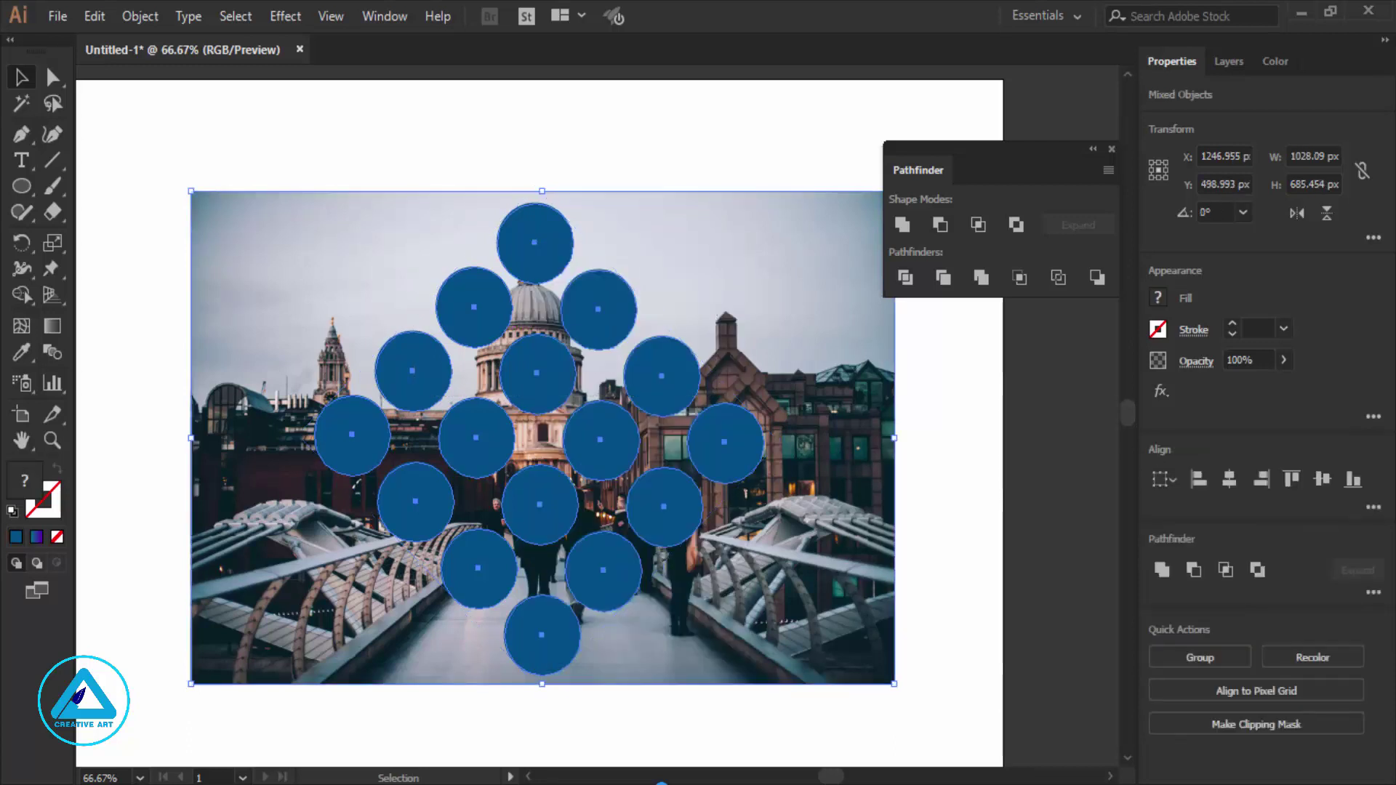
pyautogui.rightClick(534, 249)
pyautogui.click(575, 402)
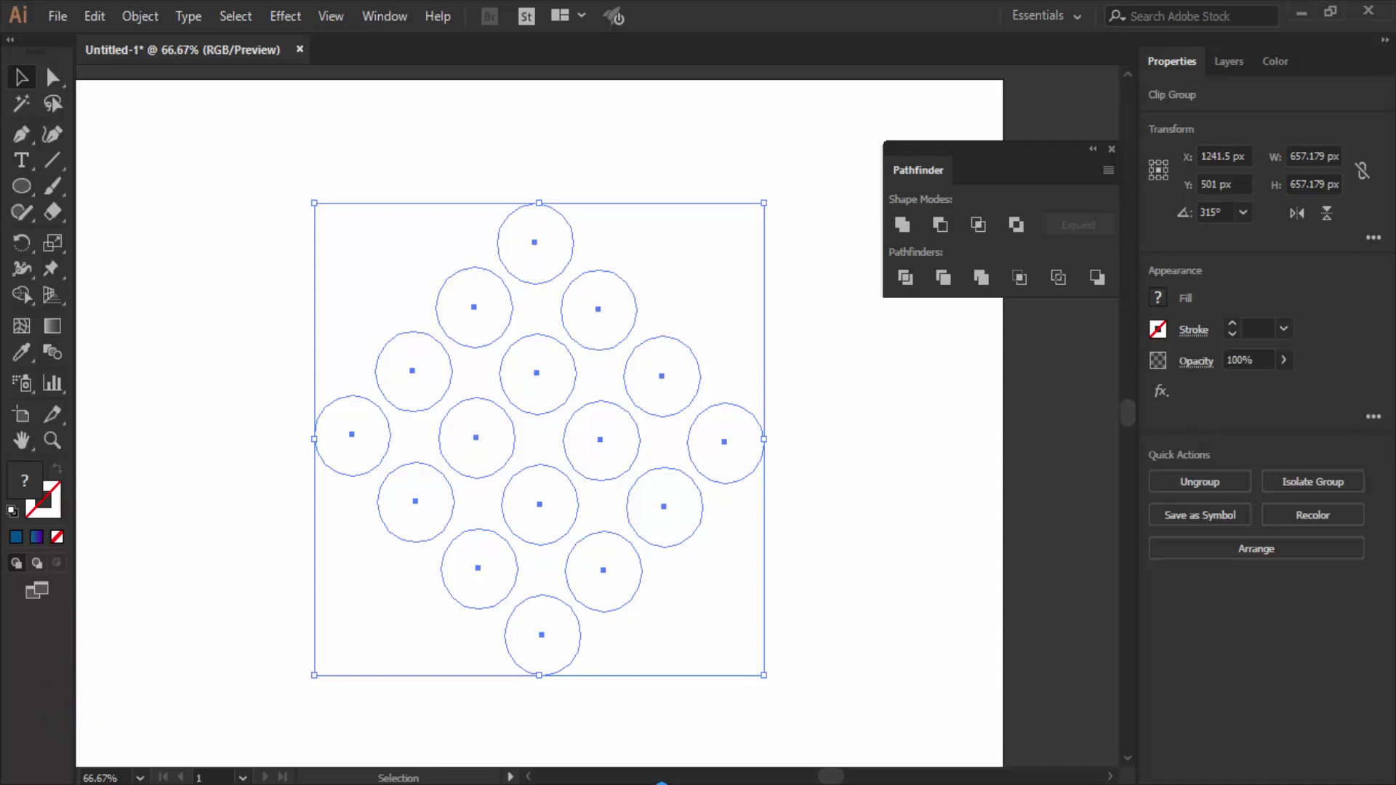
pyautogui.hotkey('ctrl', 'z')
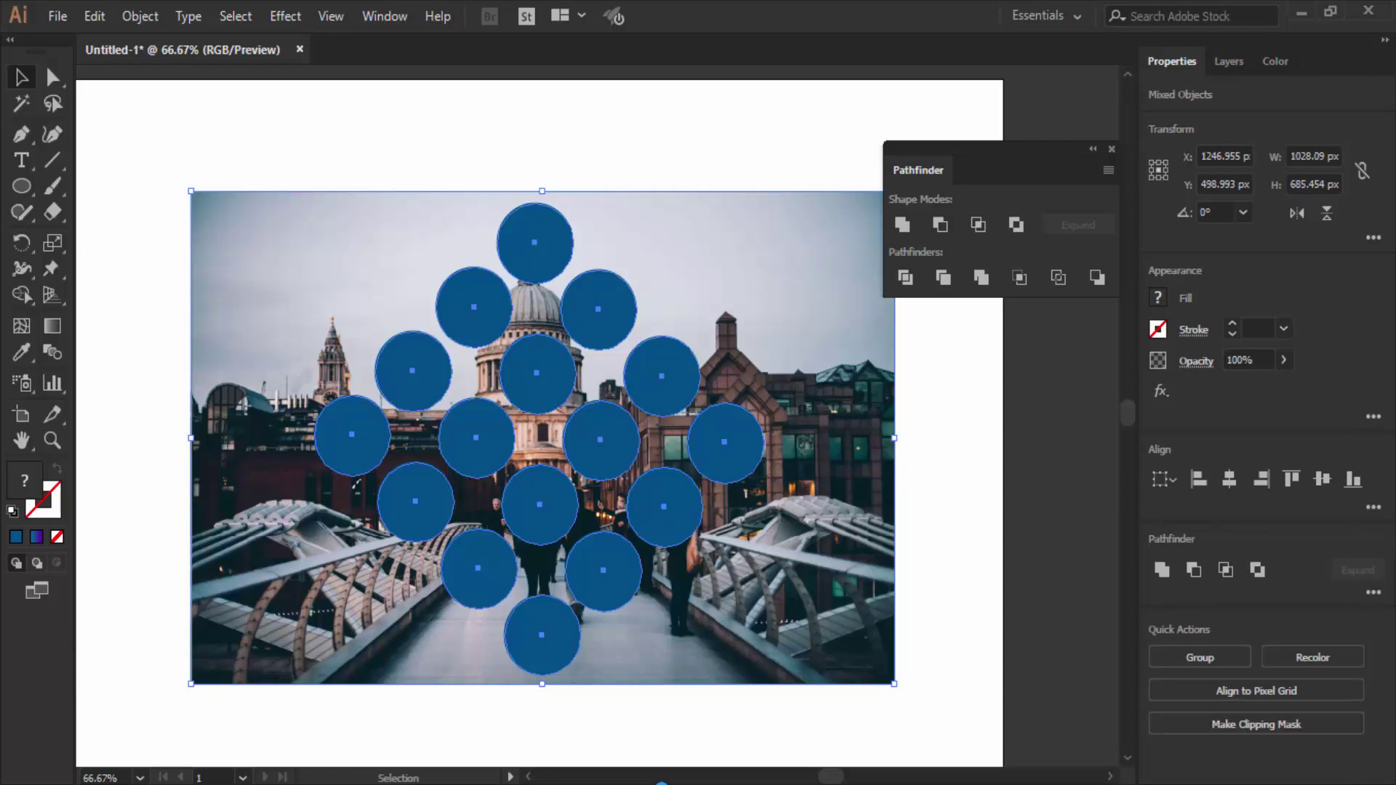
# Ungroup the circle group and regroup the sixteen circles.
pyautogui.click(502, 372)
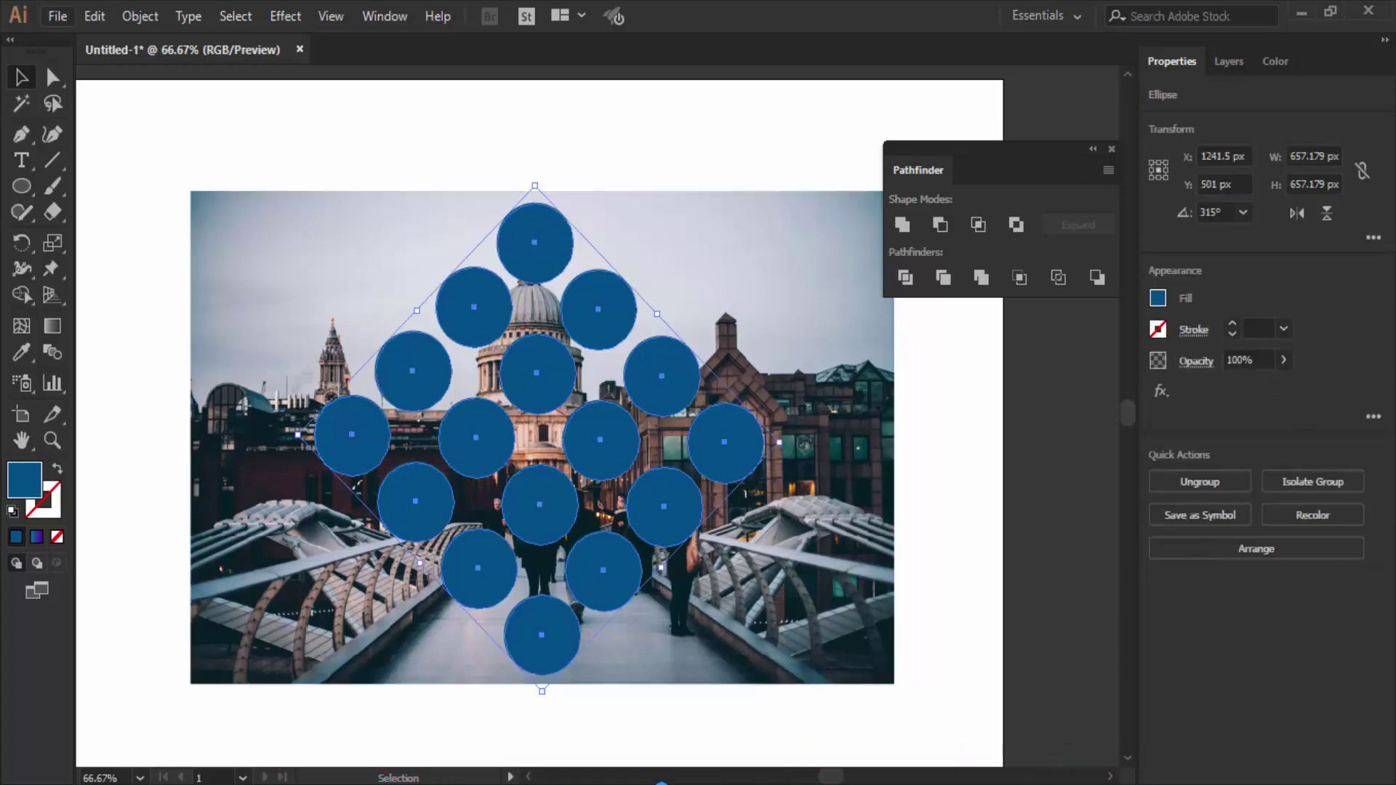
pyautogui.click(140, 16)
pyautogui.click(218, 94)
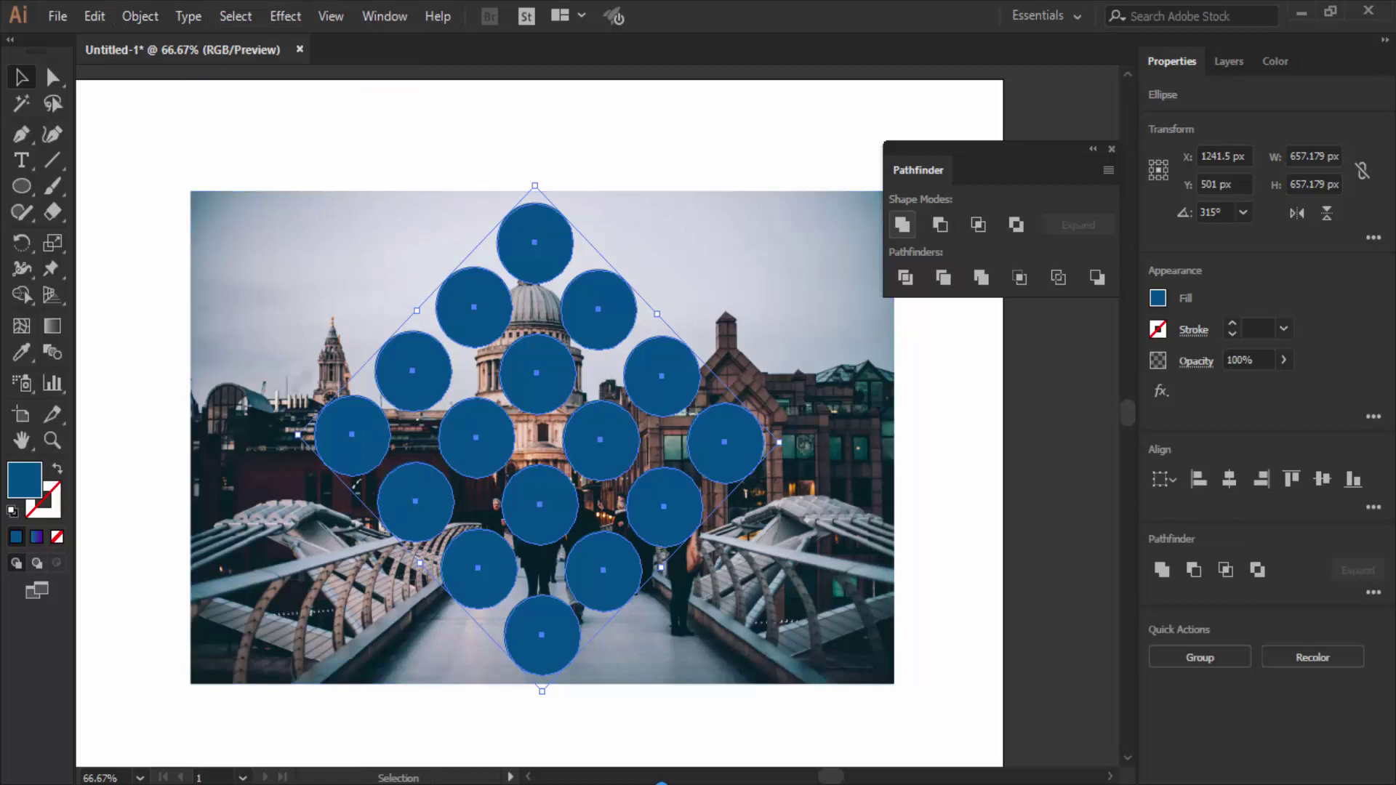
pyautogui.hotkey('ctrl', 'g')
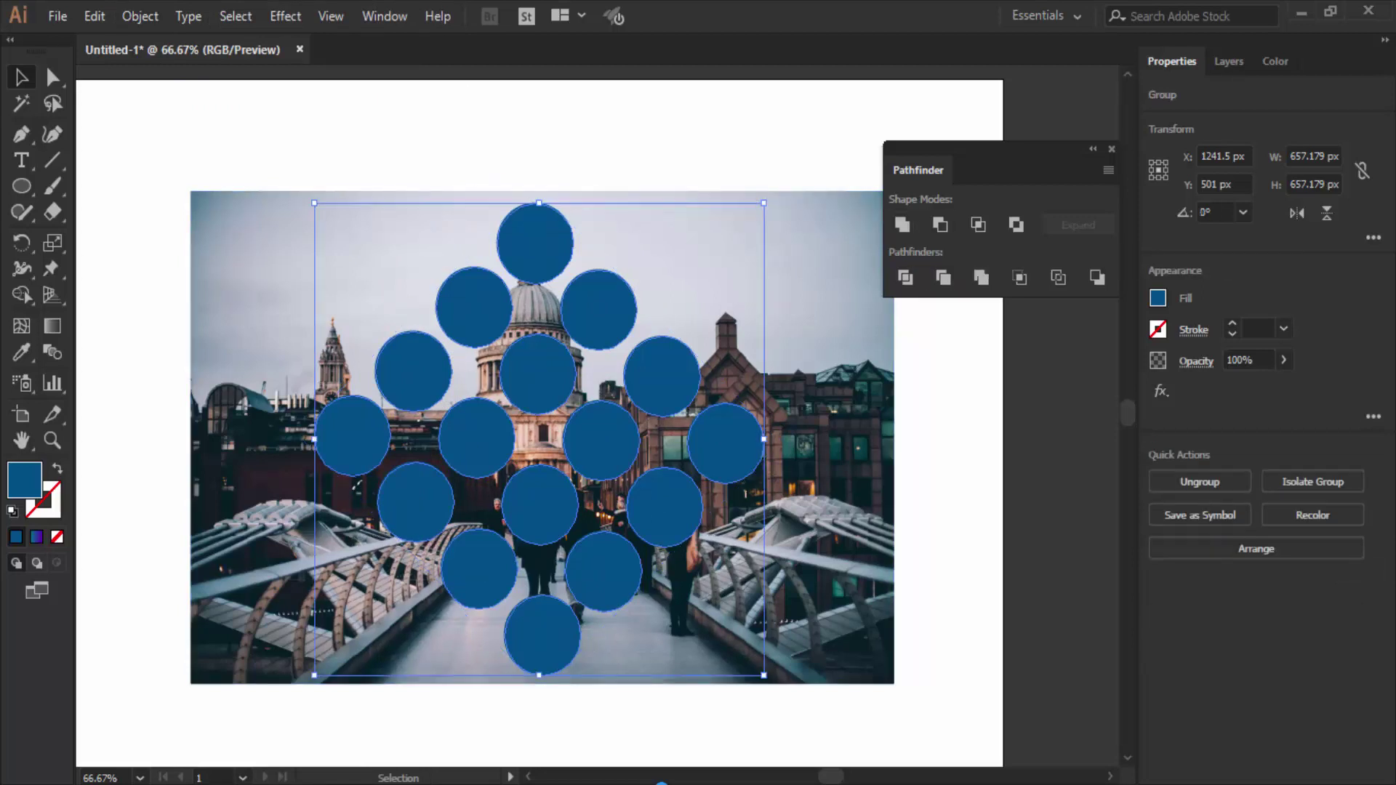
# Select everything, try Make Clipping Mask, and undo it again.
pyautogui.hotkey('ctrl', 'a')
pyautogui.rightClick(545, 245)
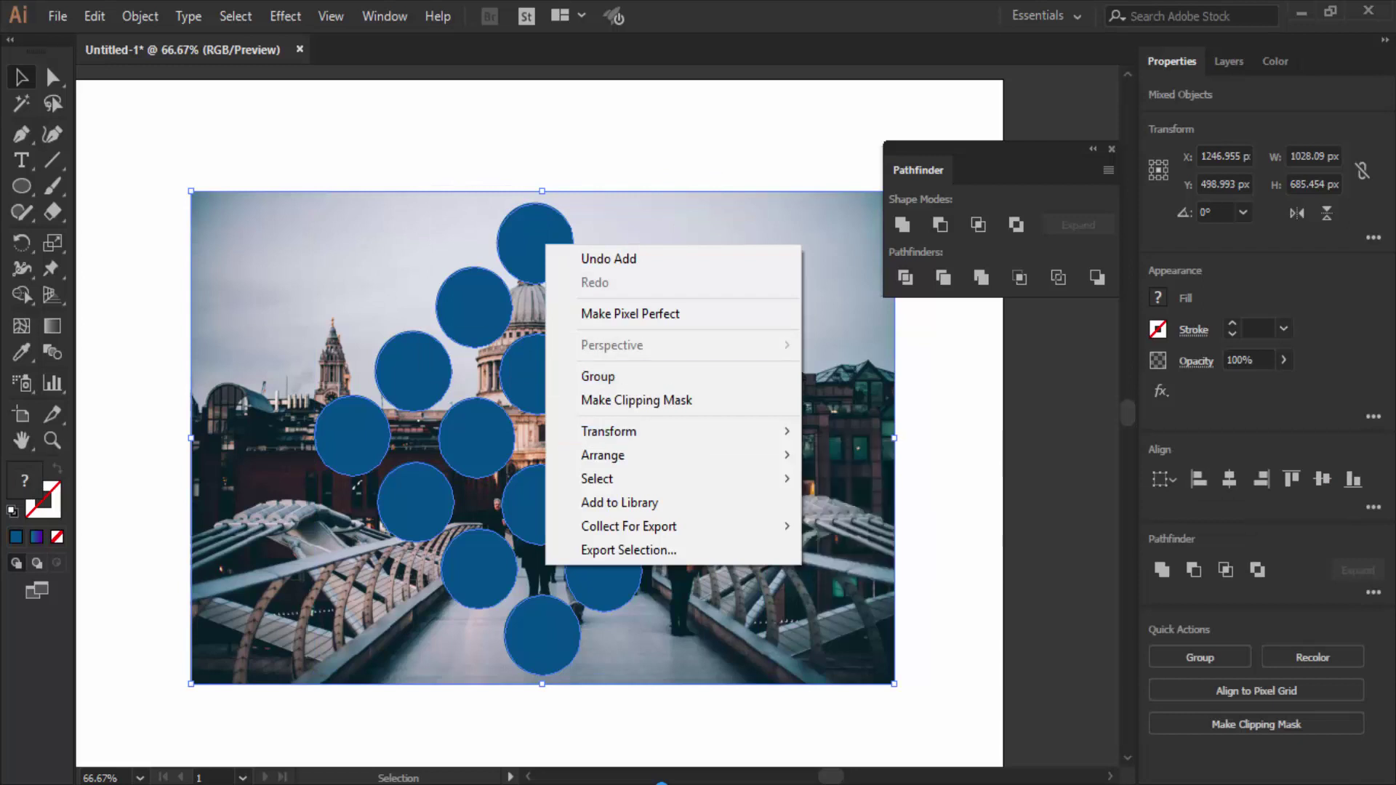
pyautogui.click(637, 400)
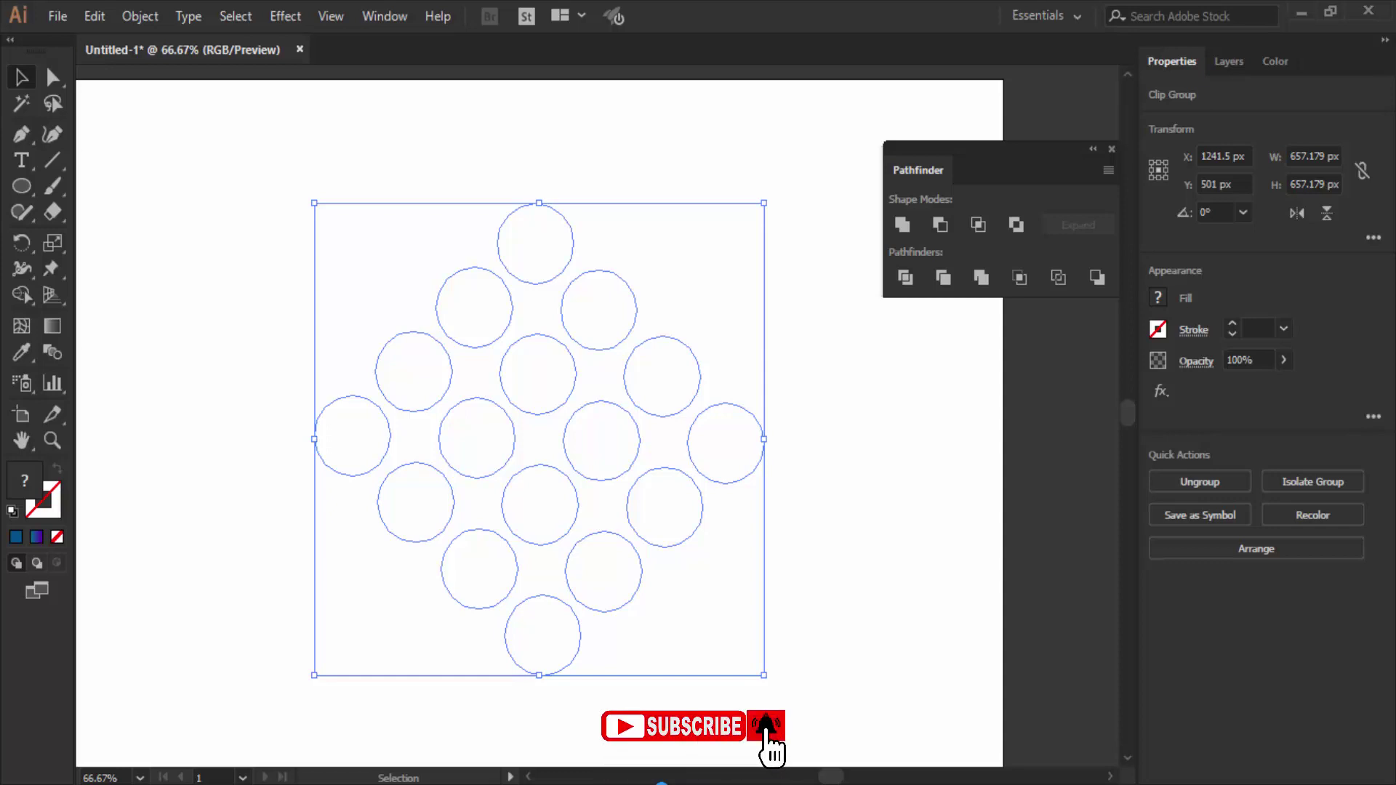
pyautogui.hotkey('ctrl', 'z')
pyautogui.hotkey('ctrl', 'z')
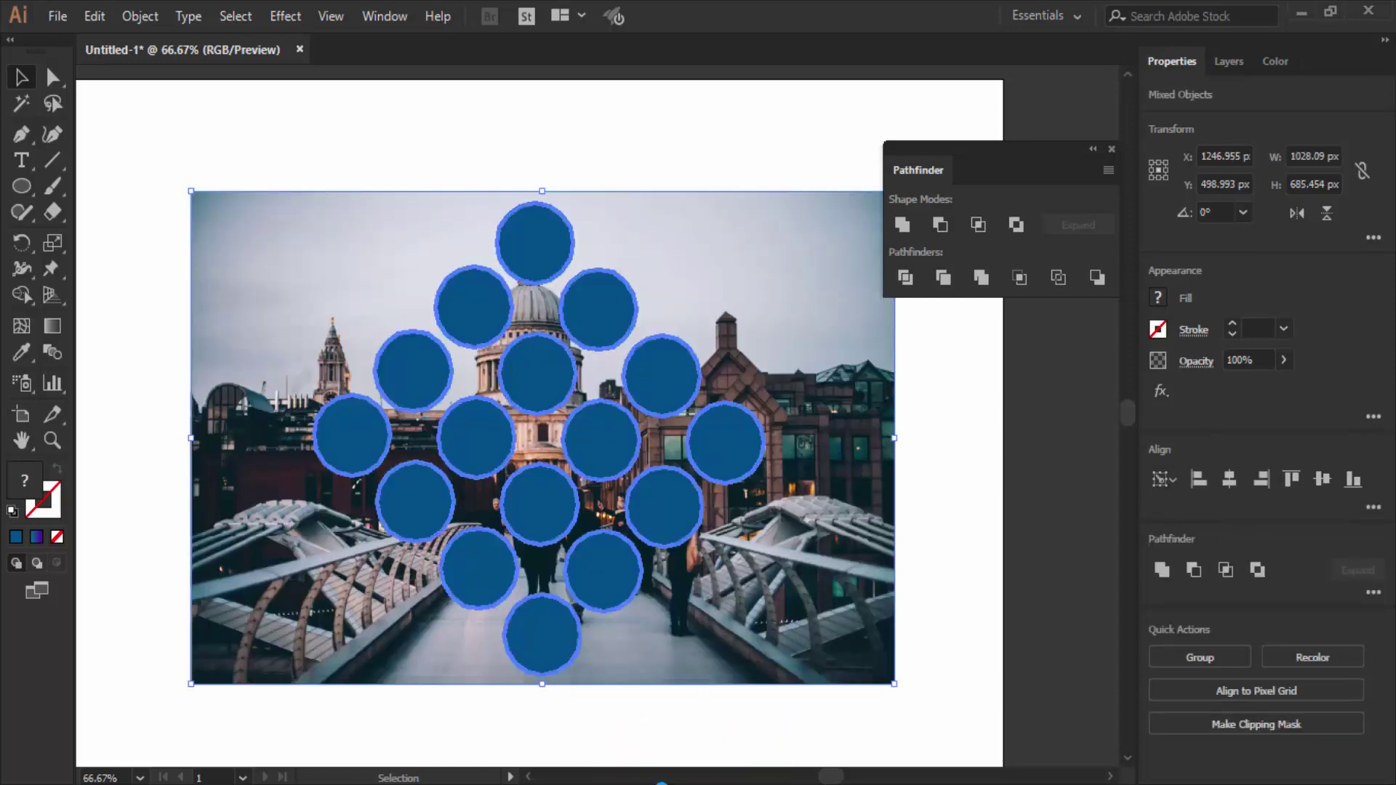
# Ungroup the circles and merge all sixteen into a single compound path.
pyautogui.click(139, 16)
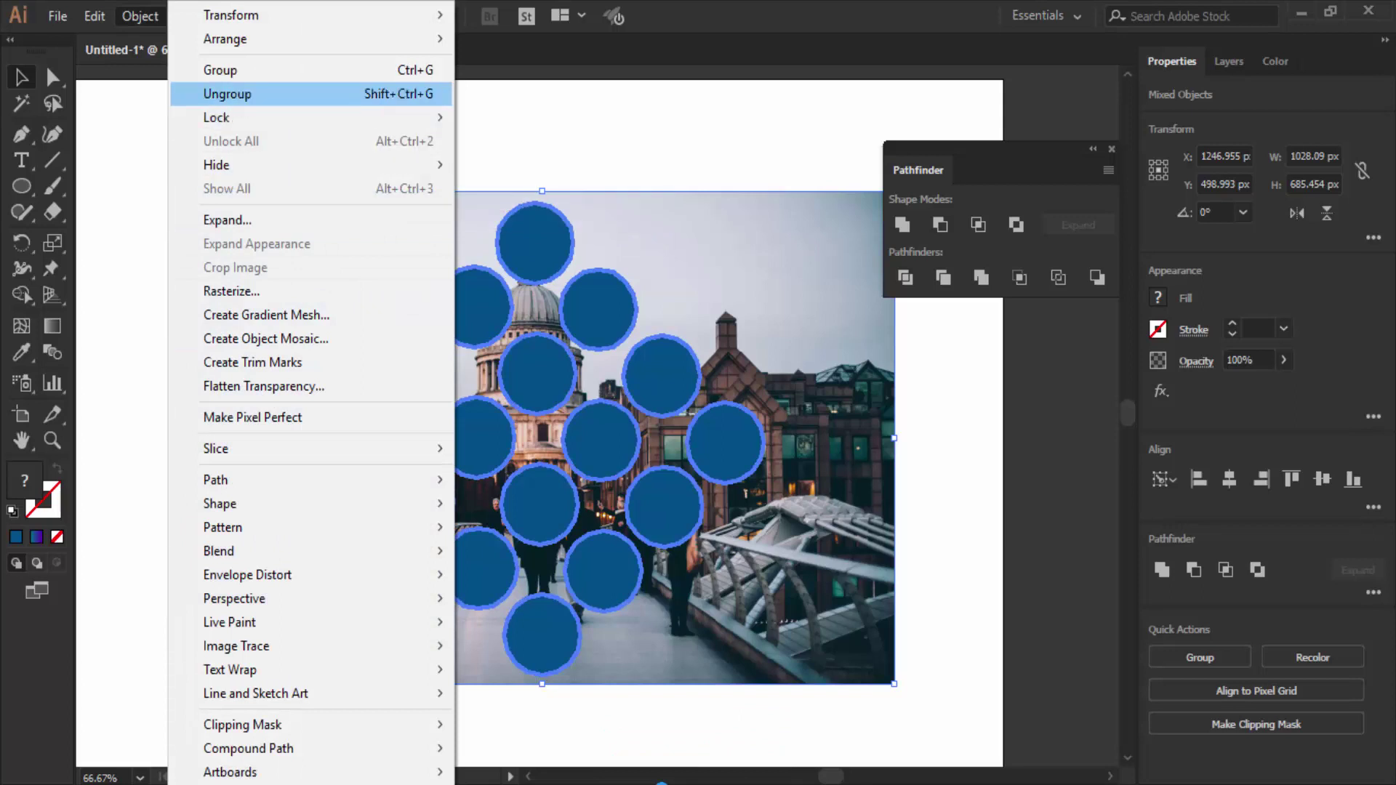
pyautogui.click(218, 93)
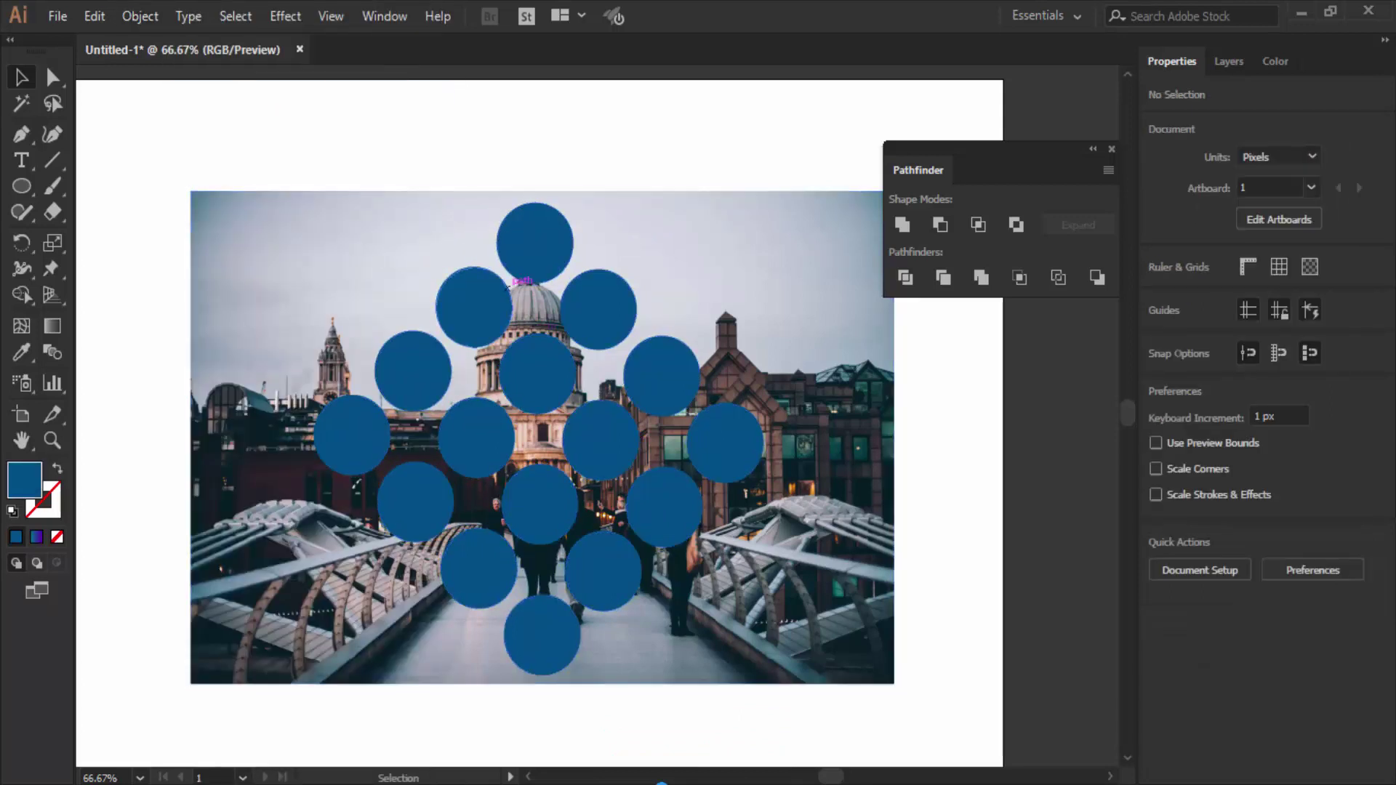
pyautogui.moveTo(298, 154)
pyautogui.mouseDown()
pyautogui.moveTo(670, 643)
pyautogui.moveTo(803, 694)
pyautogui.mouseUp()
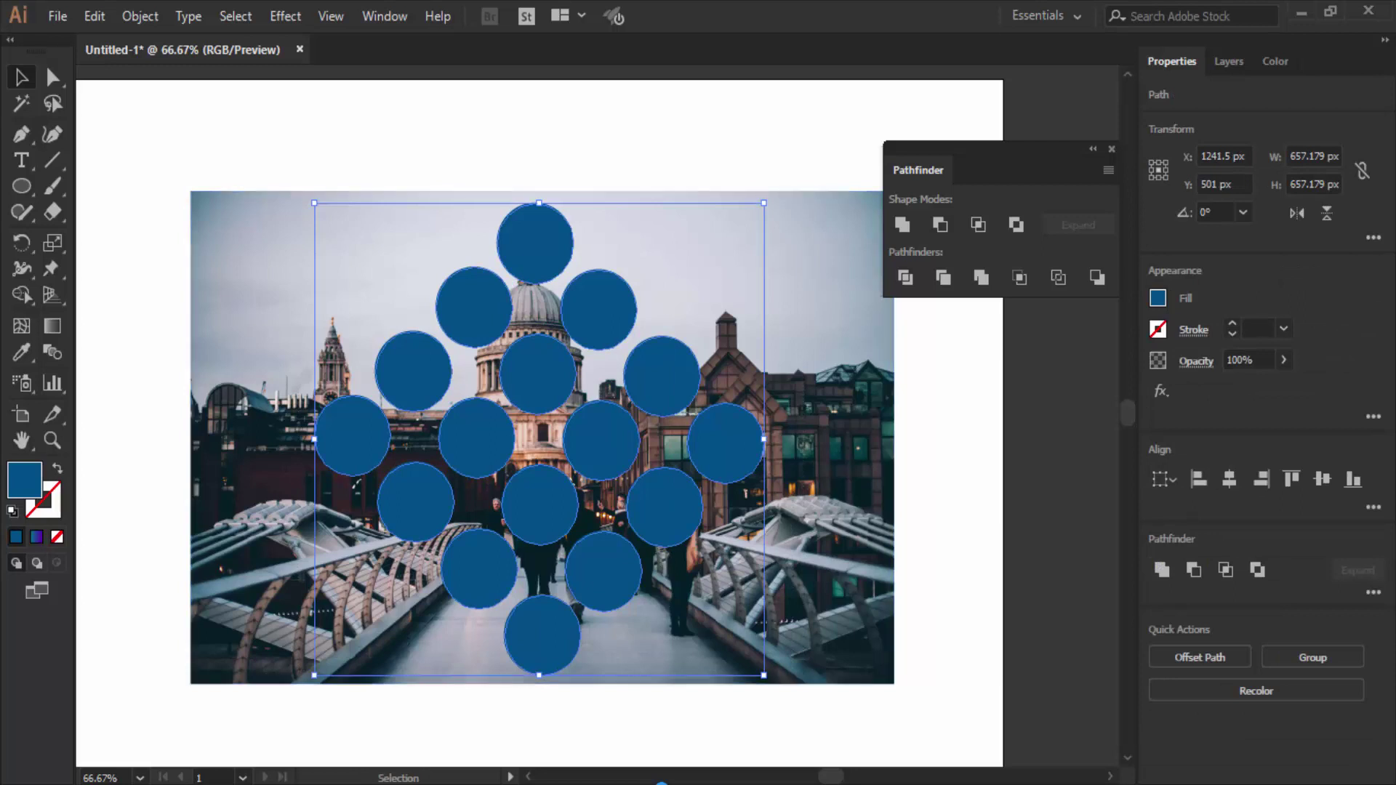
pyautogui.hotkey('alt', 'o')
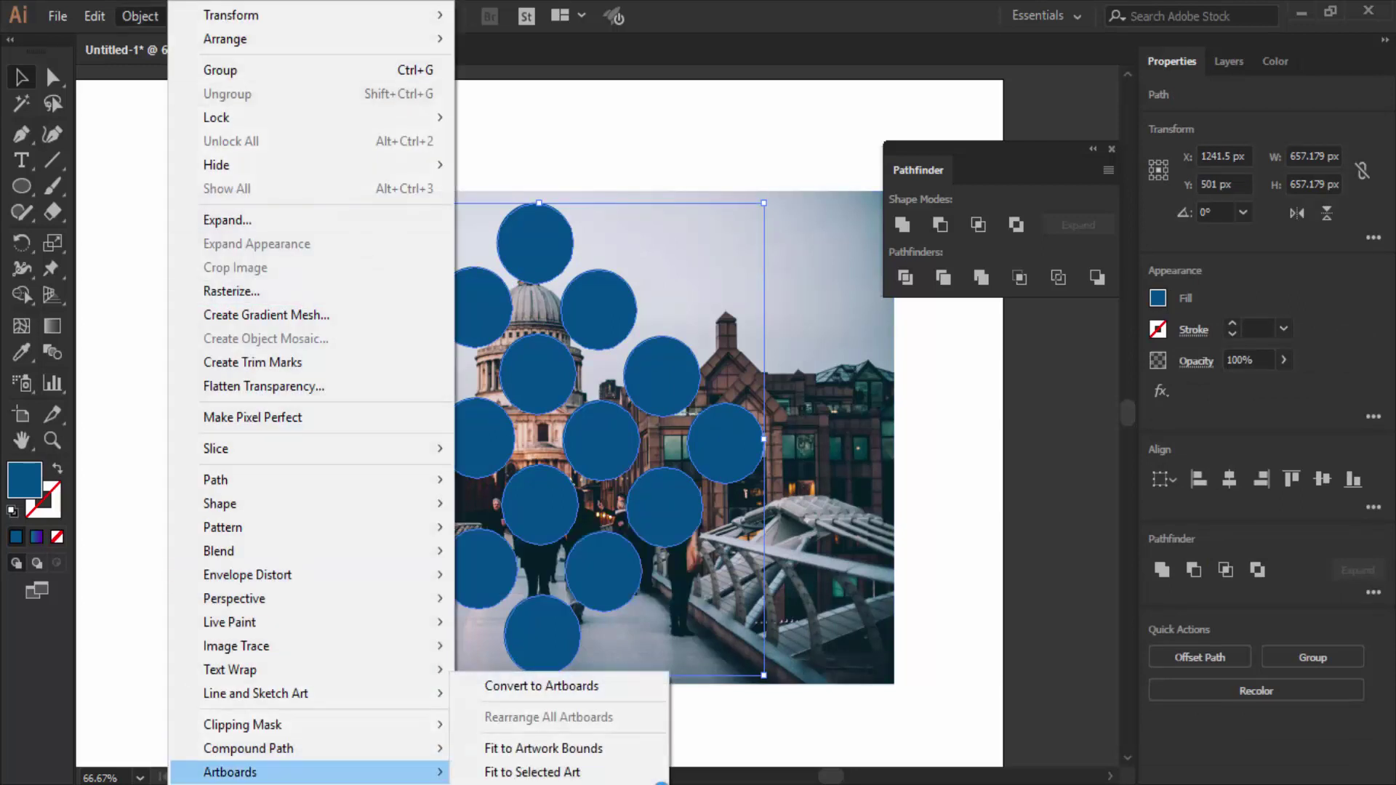
pyautogui.press('Up')
pyautogui.press('Right')
pyautogui.press('Return')
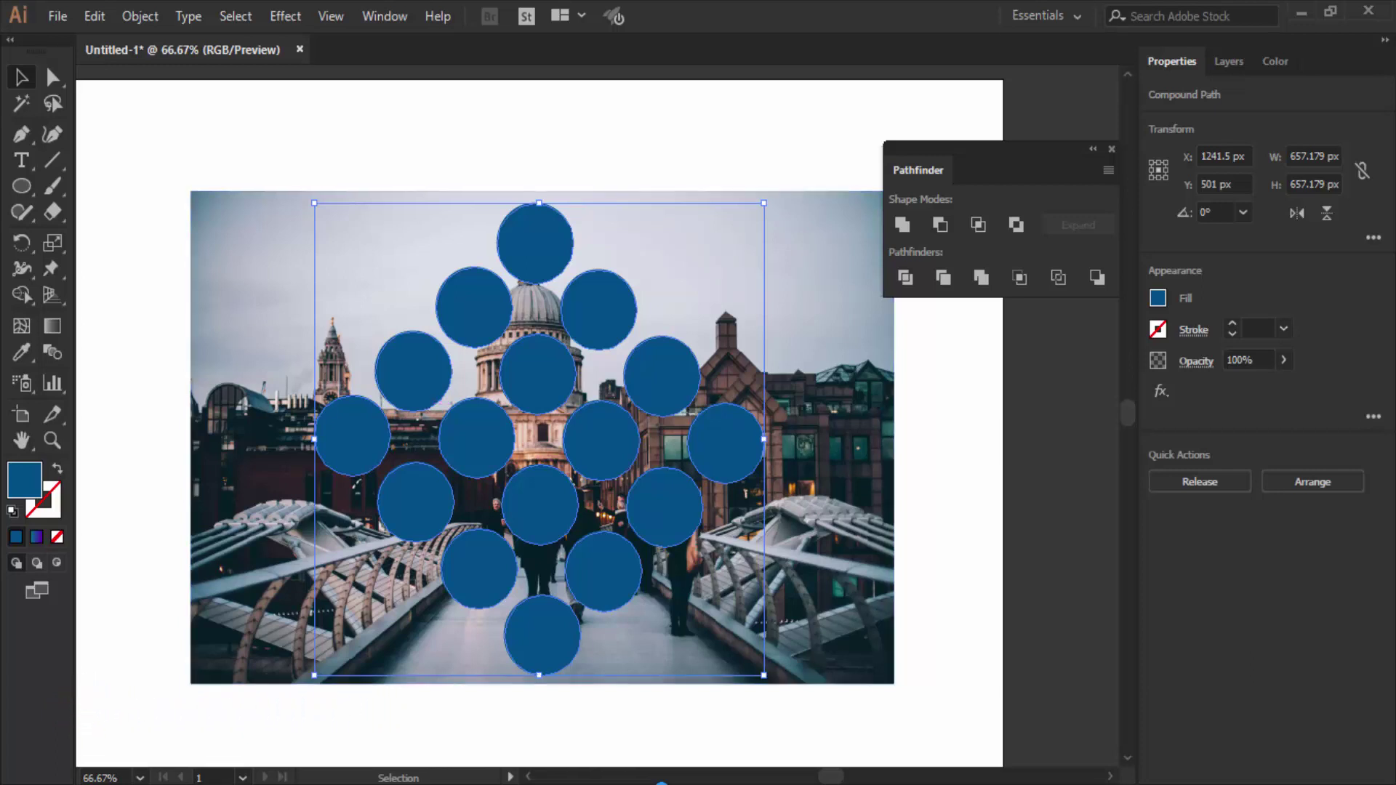
# Select the photo and compound circles and make a clipping mask.
pyautogui.moveTo(386, 142); pyautogui.dragTo(611, 407)
pyautogui.rightClick(535, 229)
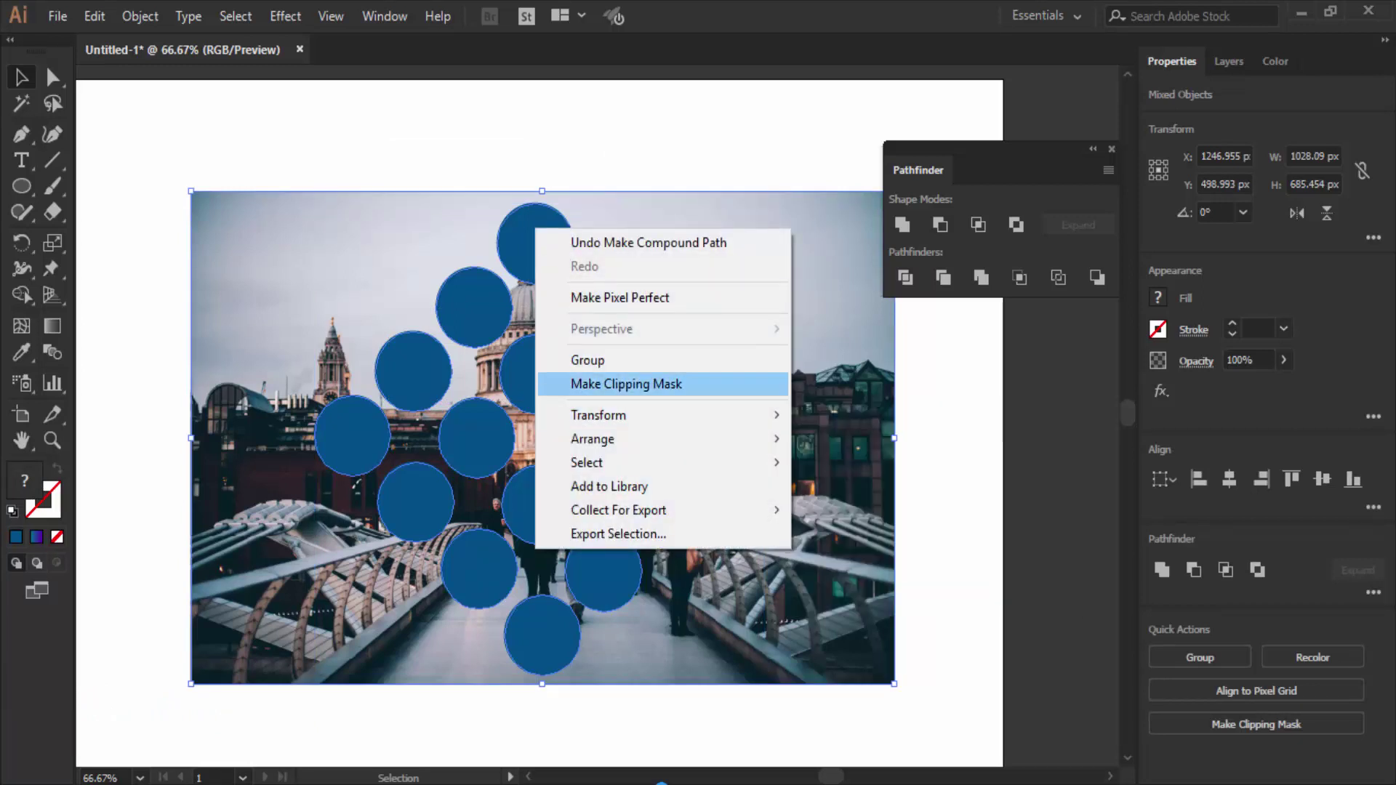
pyautogui.click(626, 384)
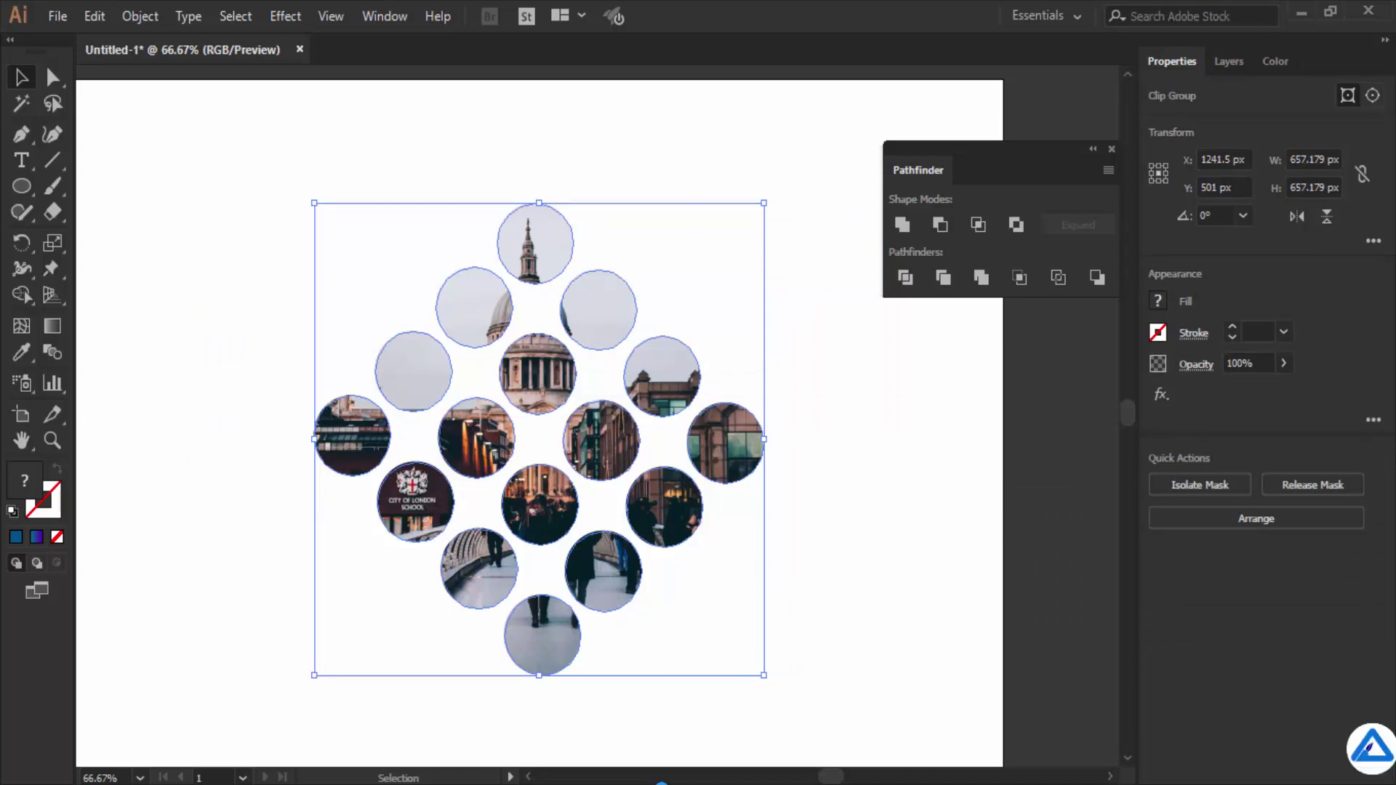
# Move the circle arrangement up-left and reposition the cathedral photo inside the circle mask.
pyautogui.press('a')
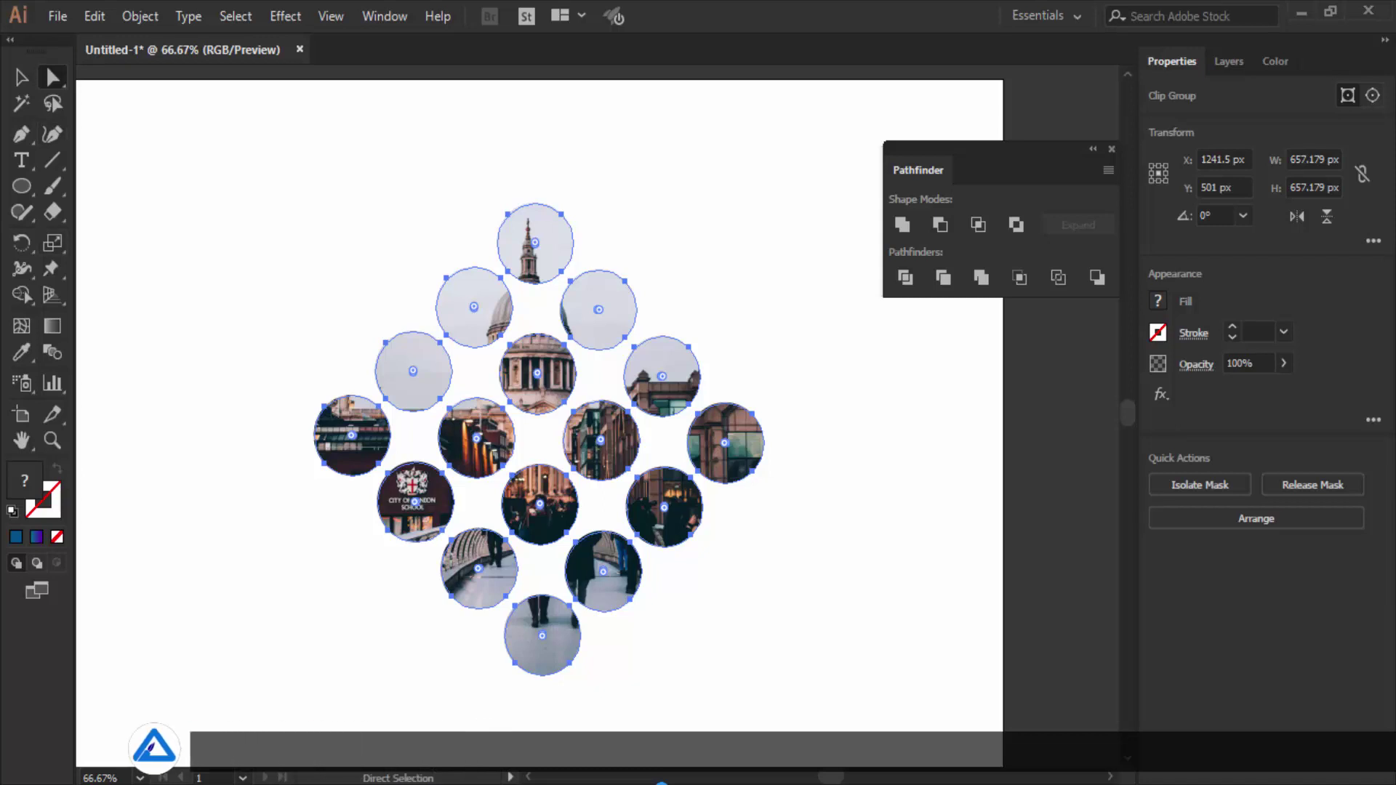
pyautogui.moveTo(537, 373); pyautogui.dragTo(472, 335)
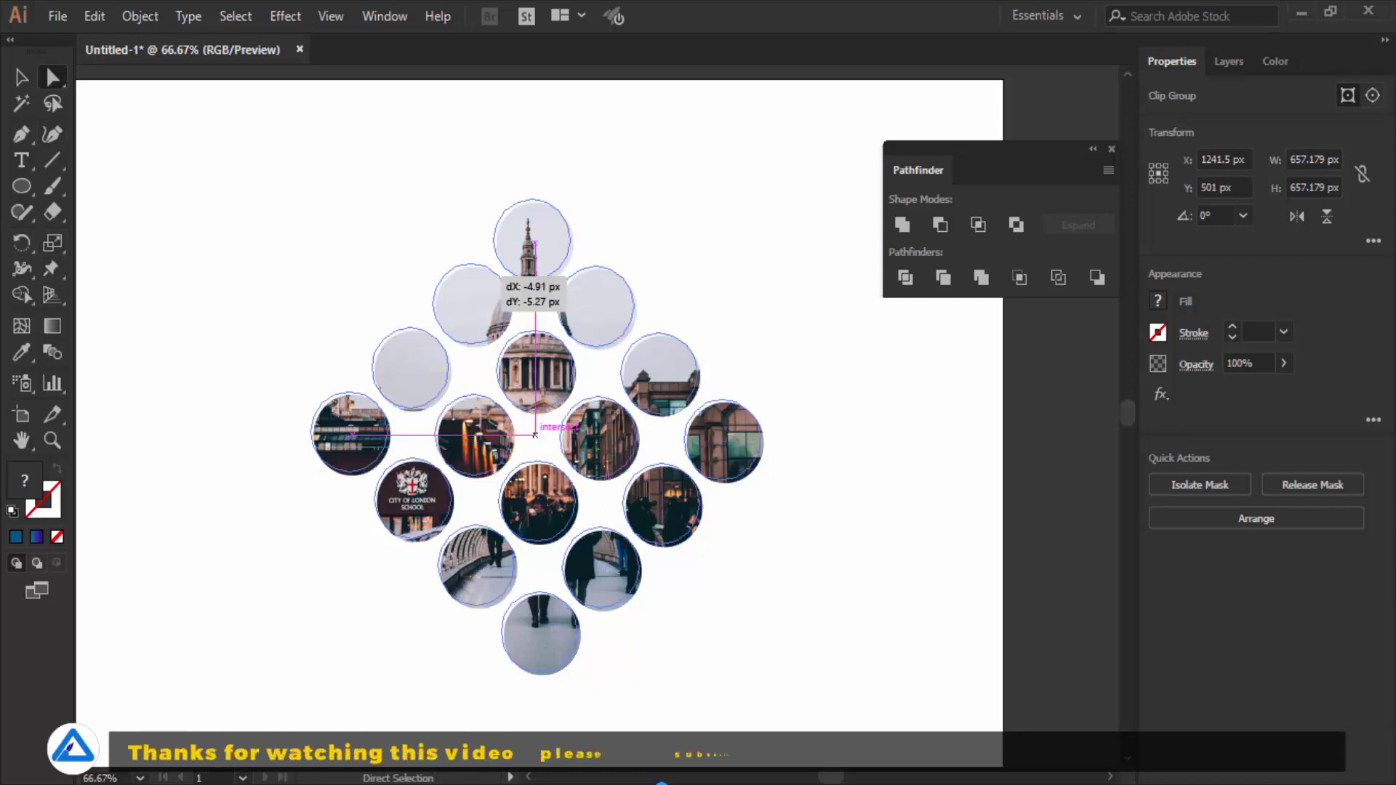
pyautogui.hotkey('ctrl', 'shift', 'a')
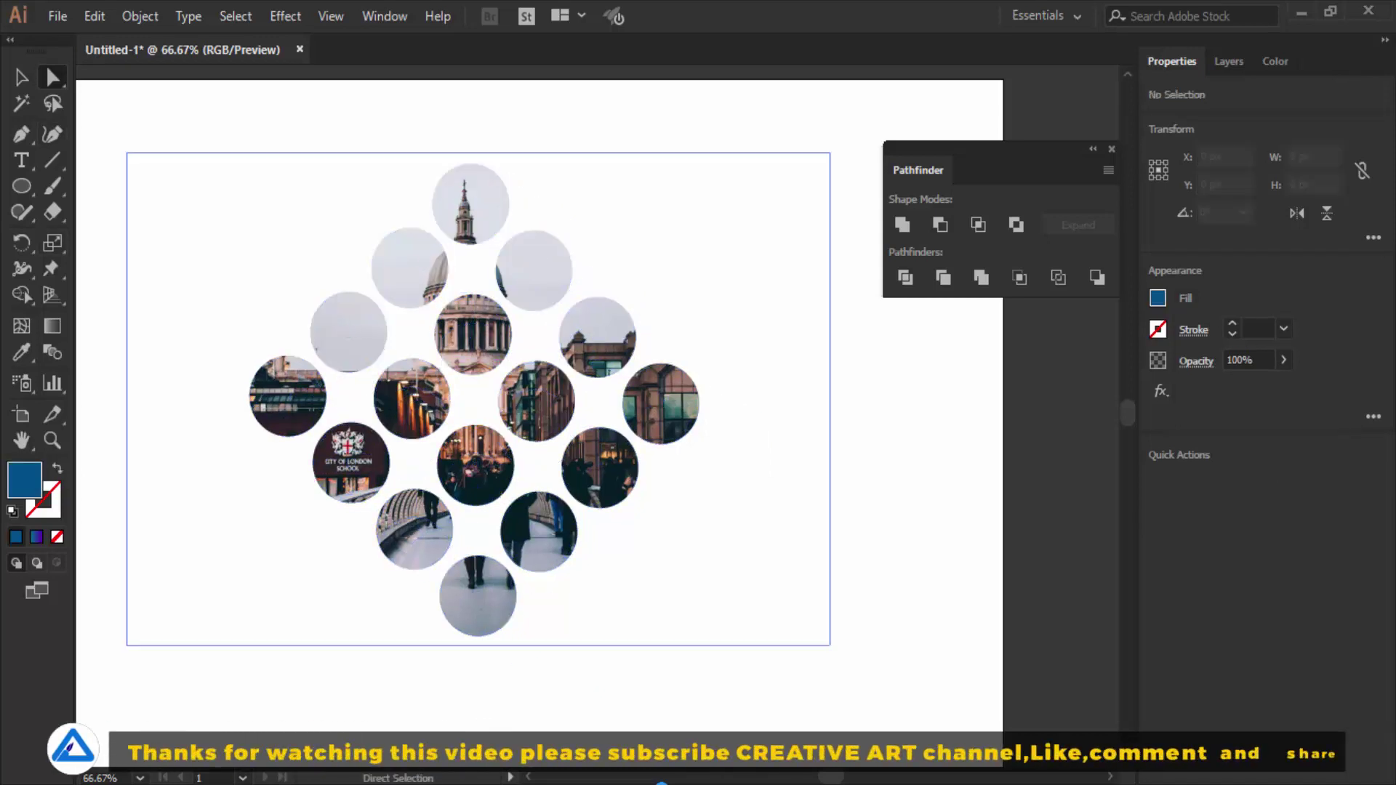
pyautogui.moveTo(575, 272); pyautogui.dragTo(666, 235)
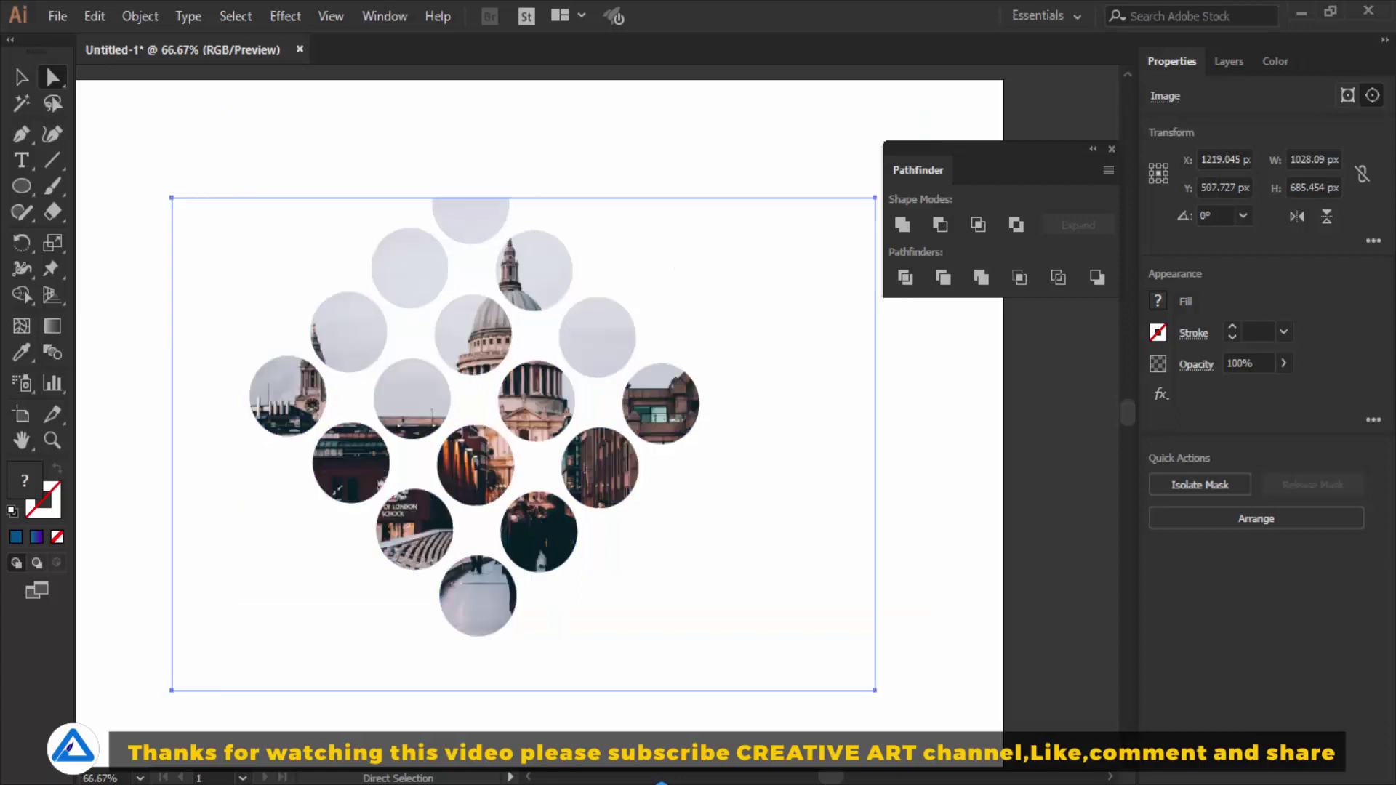
pyautogui.moveTo(756, 225)
pyautogui.mouseDown()
pyautogui.moveTo(683, 254)
pyautogui.moveTo(774, 286)
pyautogui.mouseUp()
pyautogui.moveTo(720, 248); pyautogui.dragTo(706, 248)
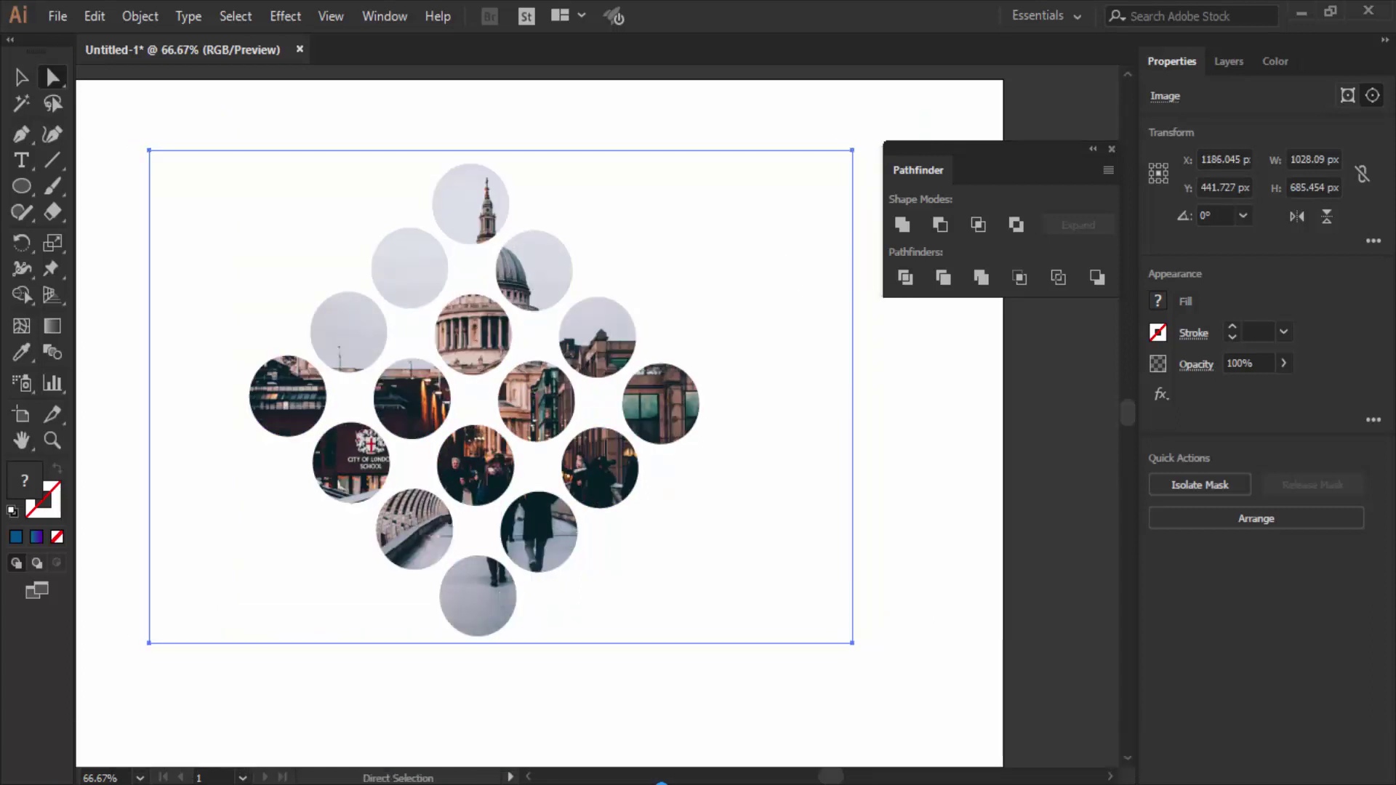
# Pull the top circle's left and right anchors outward into a wider, flat-topped rounded shape.
pyautogui.click(474, 244)
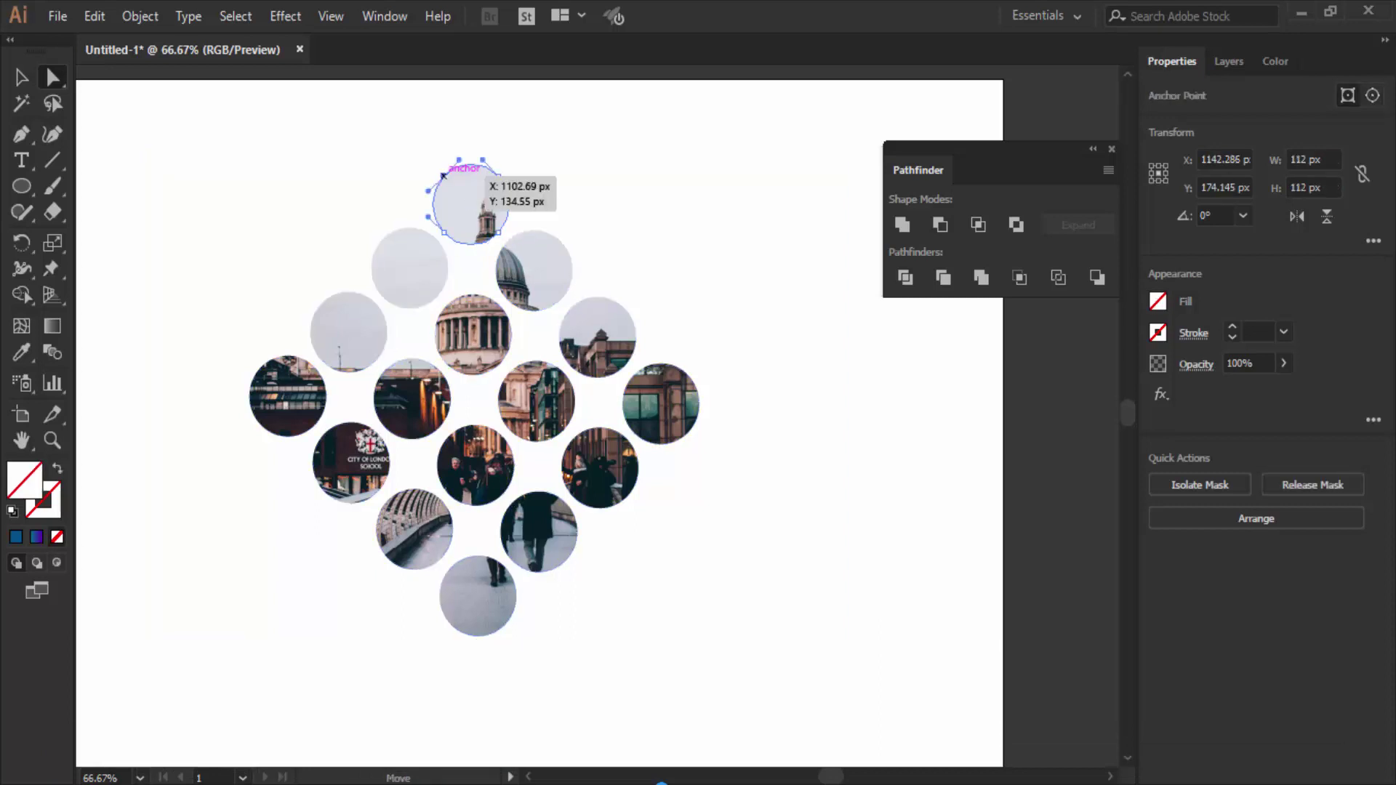
pyautogui.moveTo(443, 176); pyautogui.dragTo(411, 163)
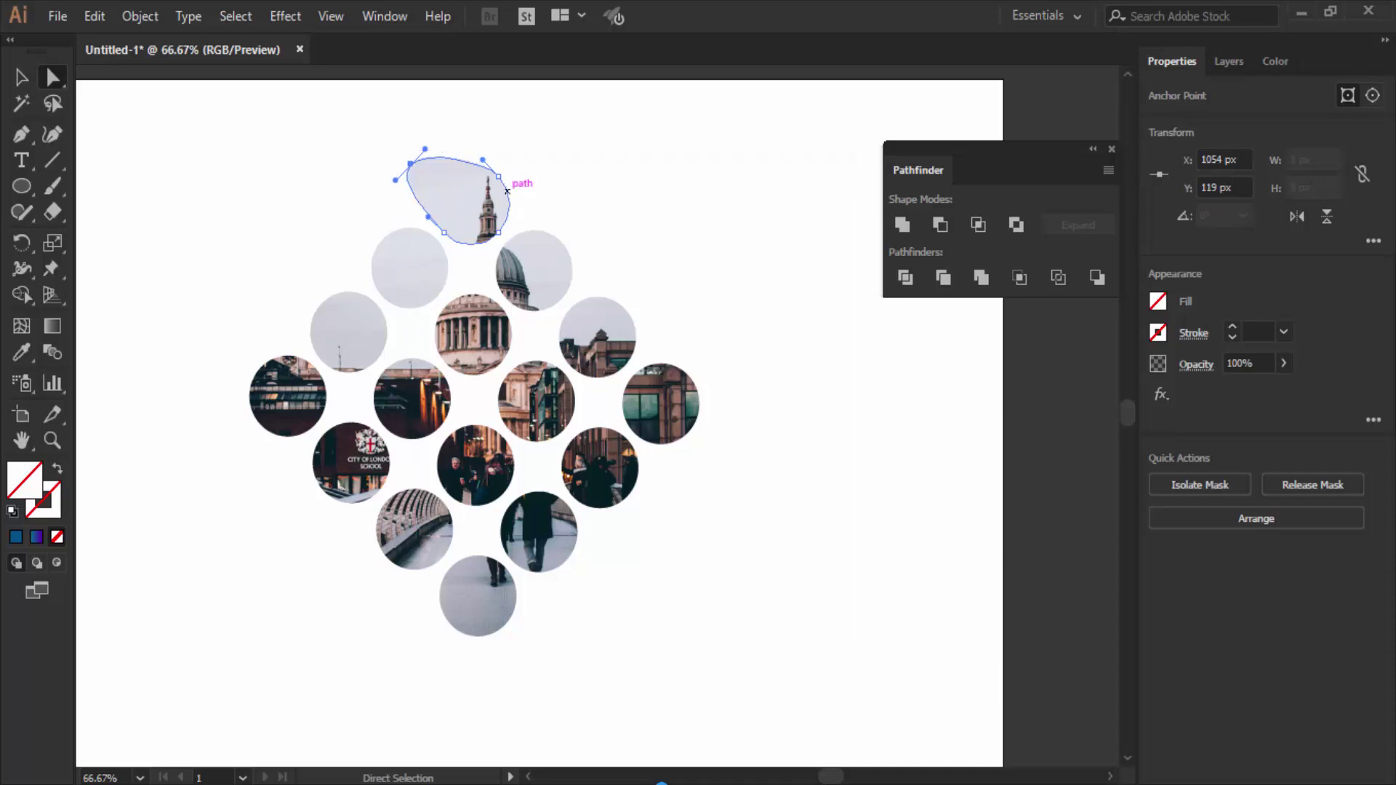
pyautogui.moveTo(498, 176); pyautogui.dragTo(539, 165)
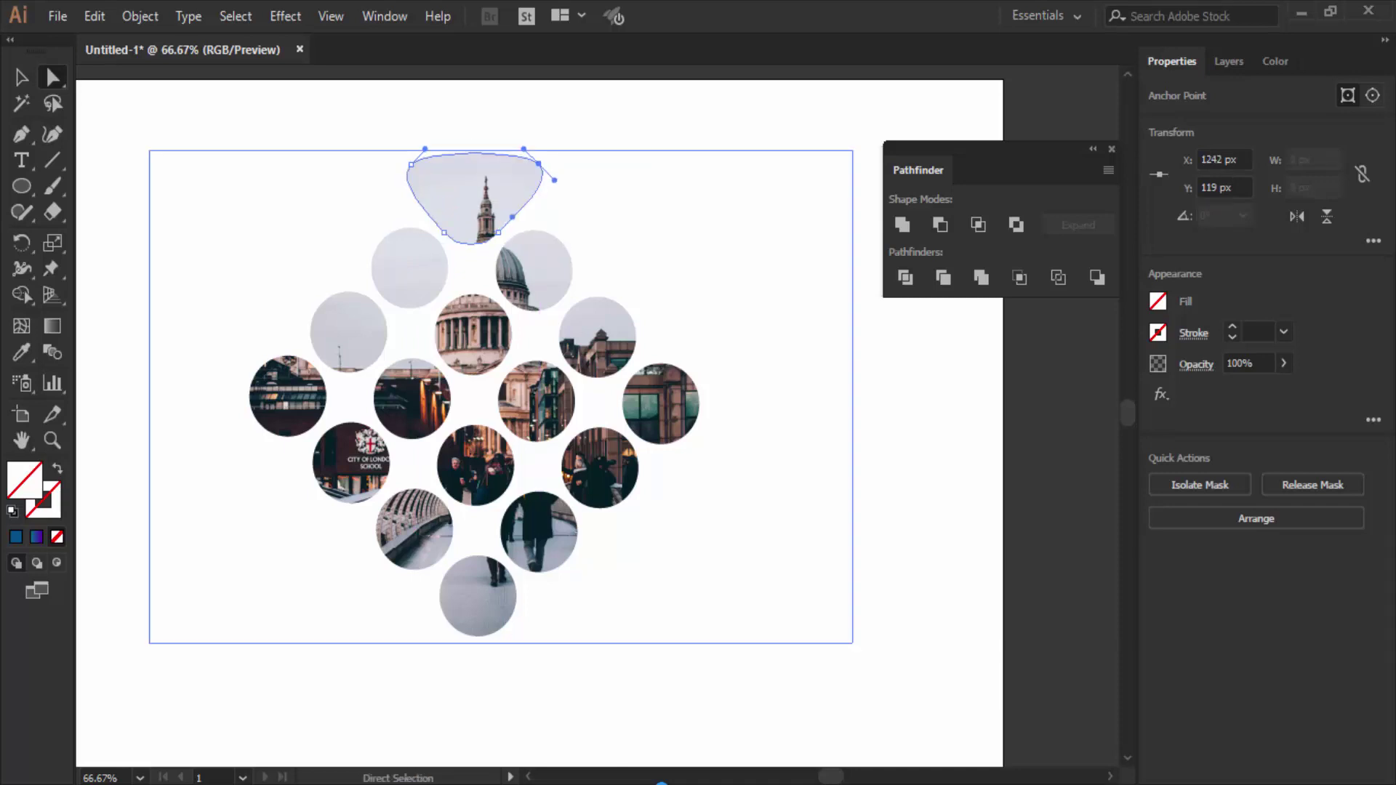
pyautogui.hotkey('ctrl', 'shift', 'a')
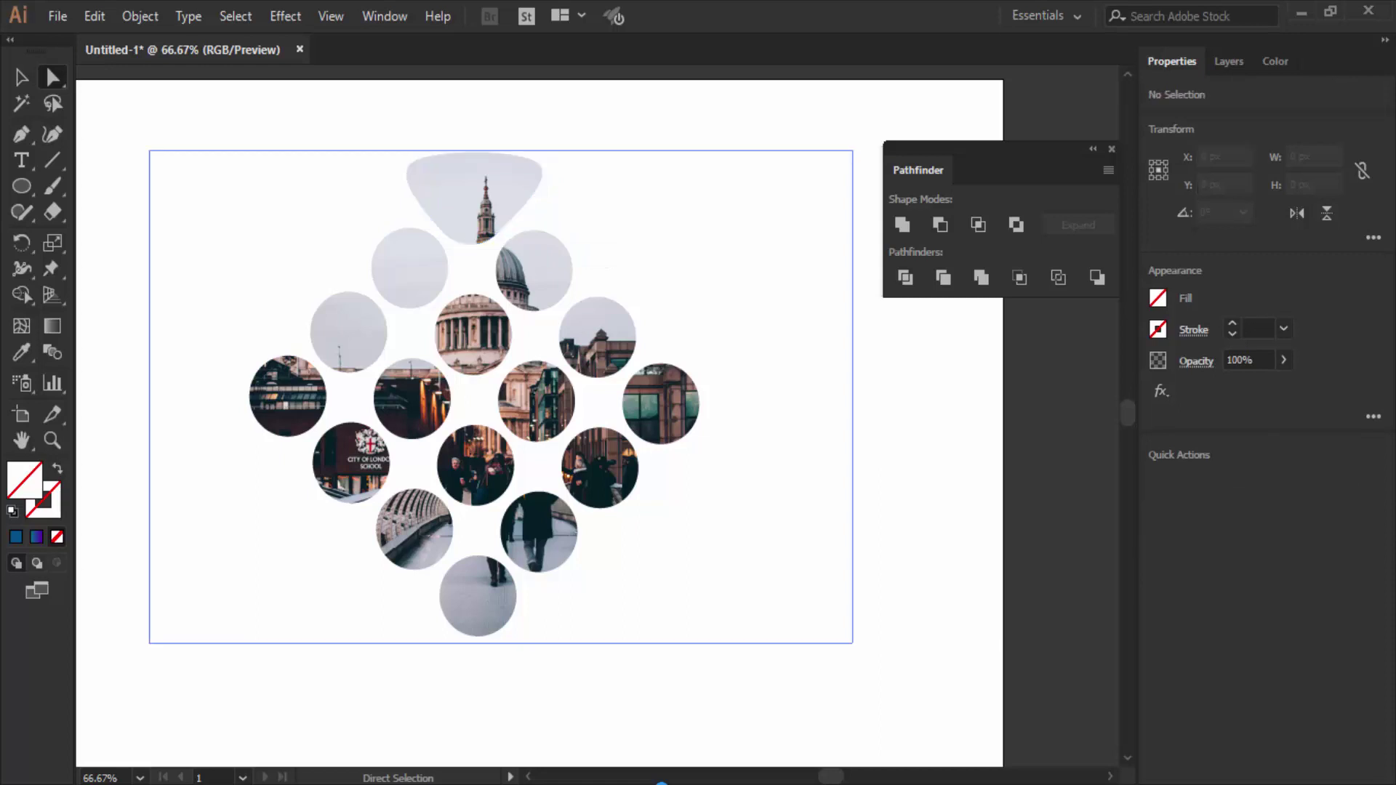
# Shift the cathedral photo inside the circle mask to about X 1179 px, Y 466.7 px.
pyautogui.moveTo(720, 398)
pyautogui.mouseDown()
pyautogui.moveTo(720, 441)
pyautogui.moveTo(709, 373)
pyautogui.moveTo(713, 437)
pyautogui.mouseUp()
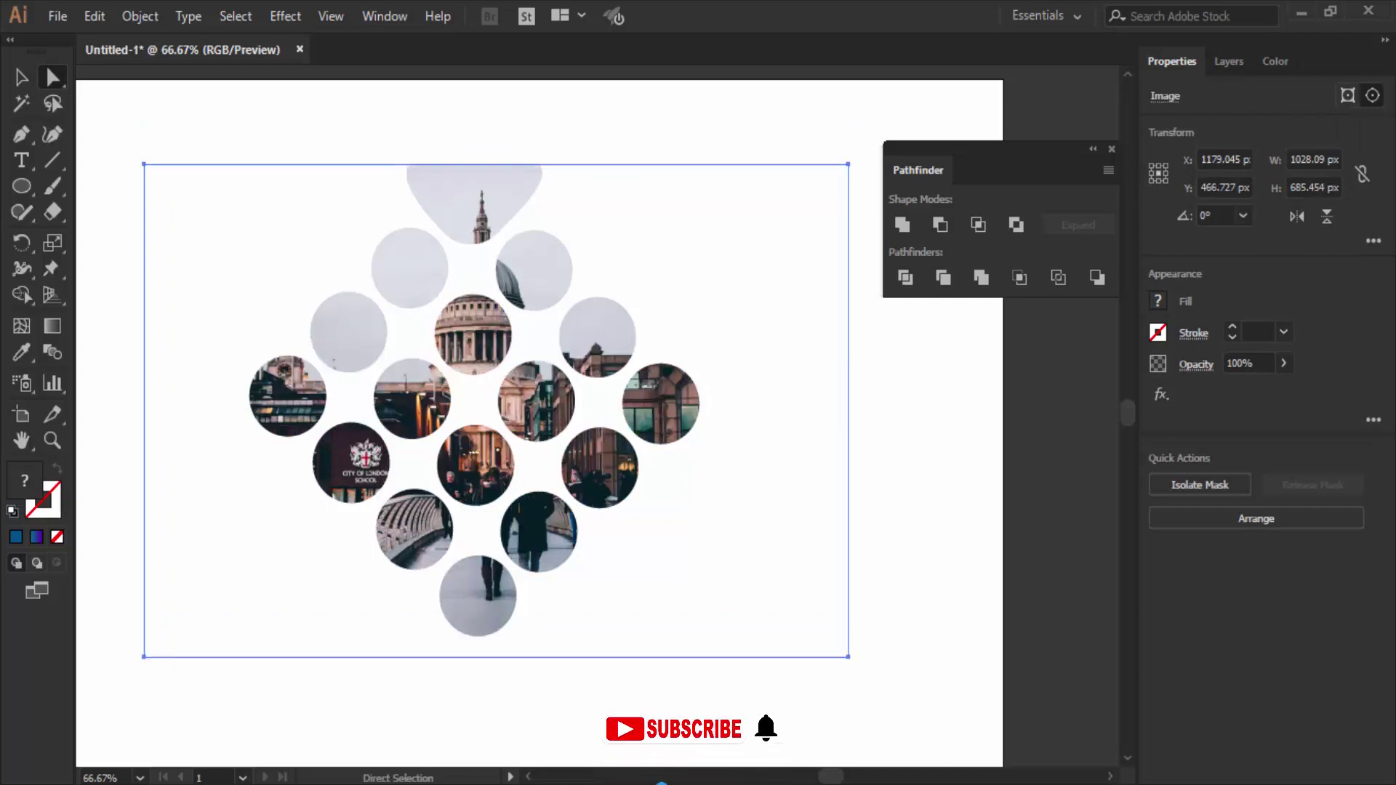